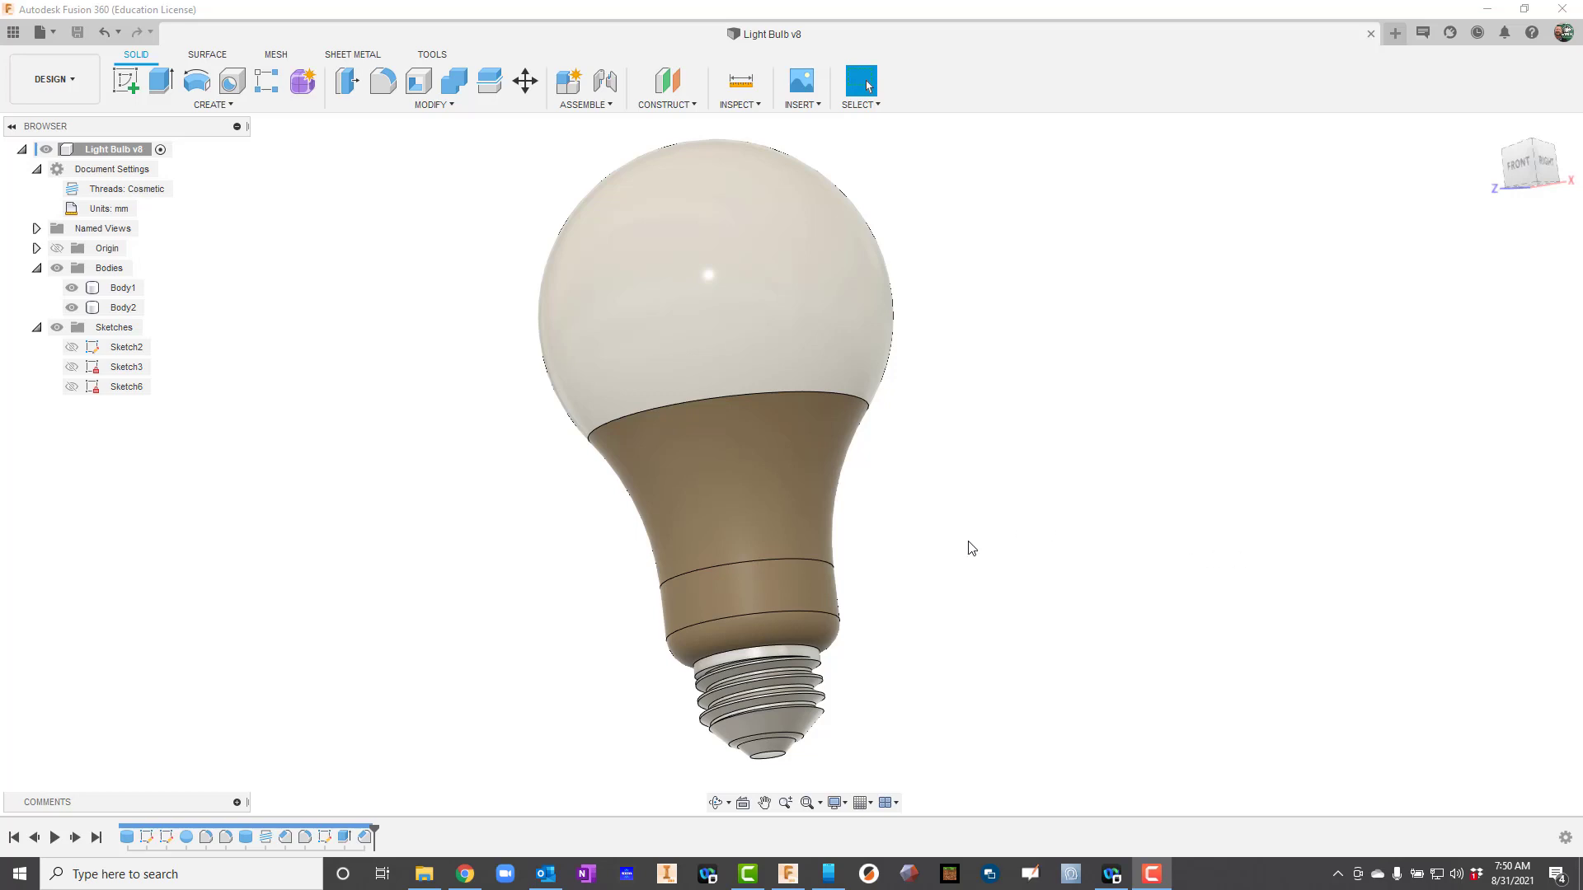
# Start a new design and save it as 'Light Bulb 2'.
pyautogui.click(717, 804)
pyautogui.moveTo(749, 523); pyautogui.dragTo(604, 405)
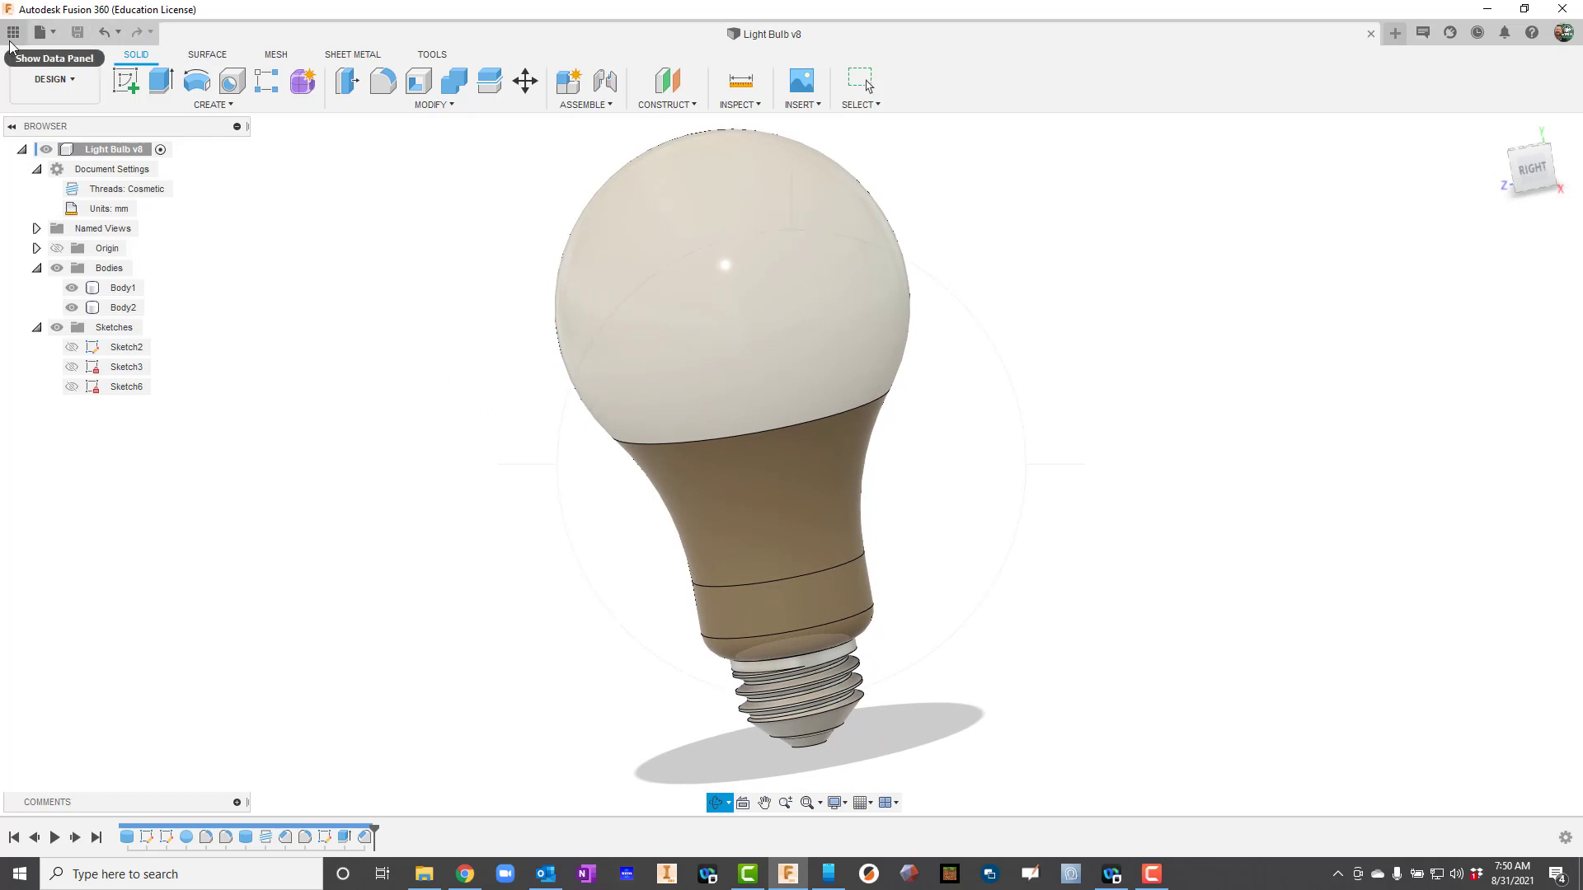
pyautogui.click(37, 37)
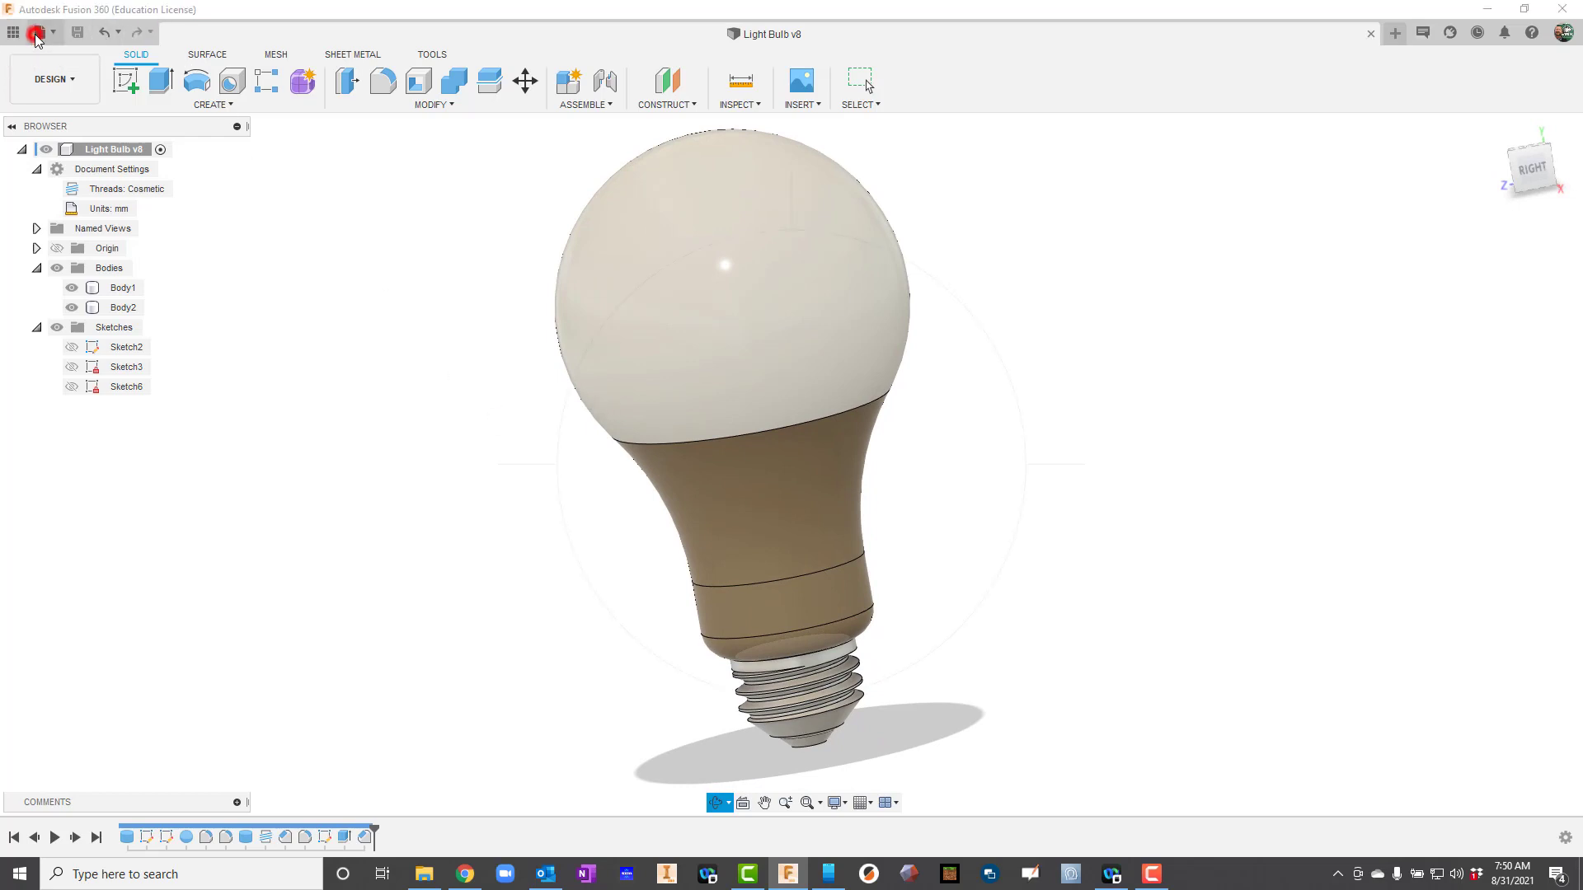
pyautogui.click(50, 56)
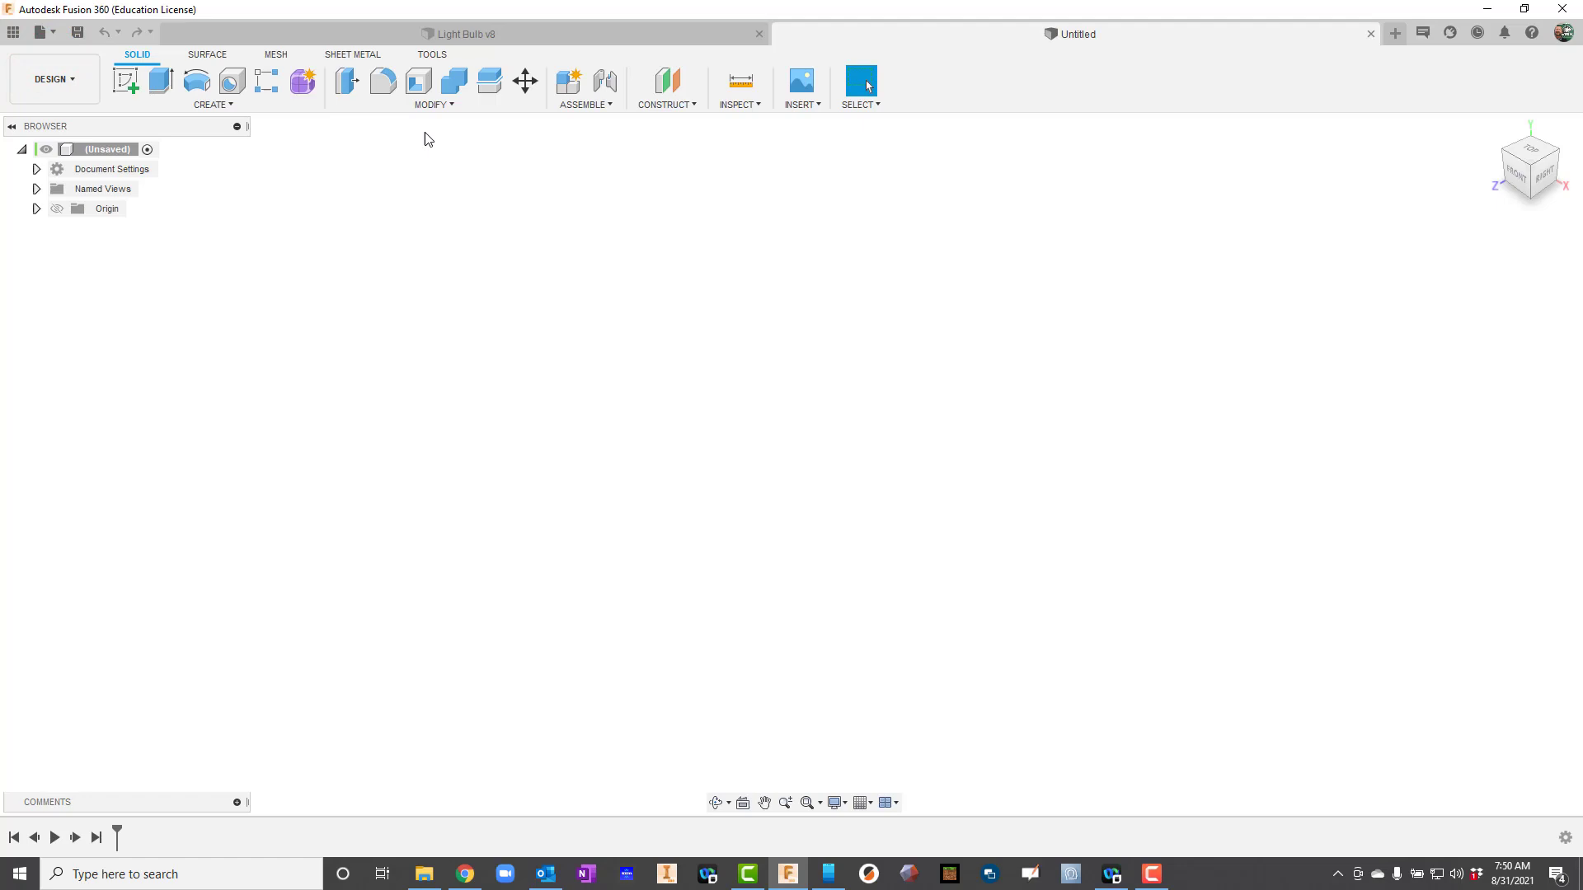
pyautogui.click(83, 36)
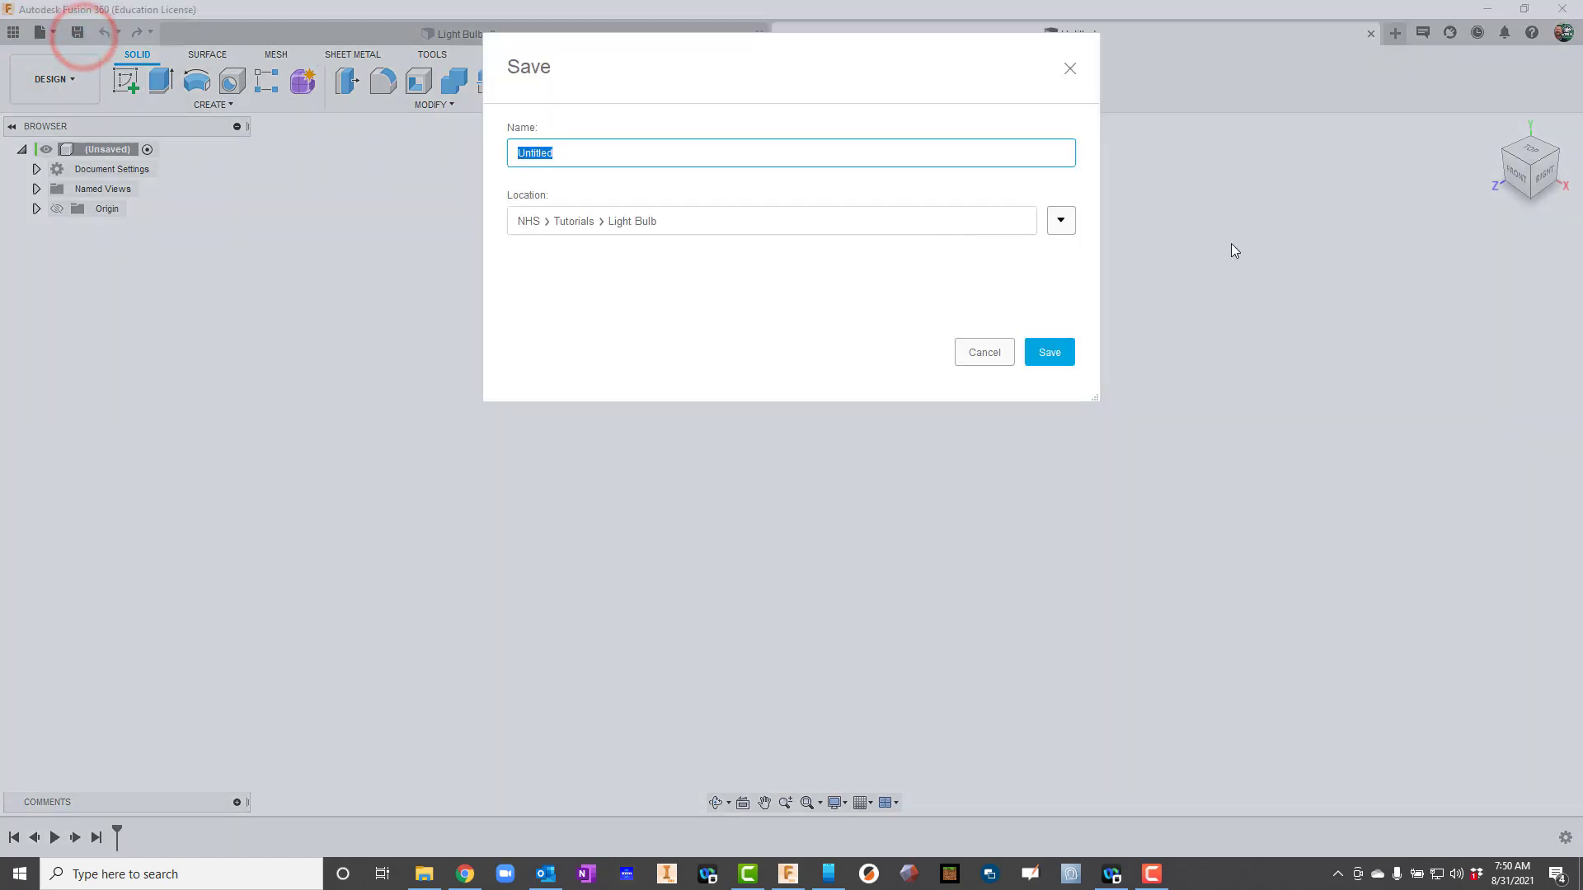
pyautogui.write('Light Bulb 2')
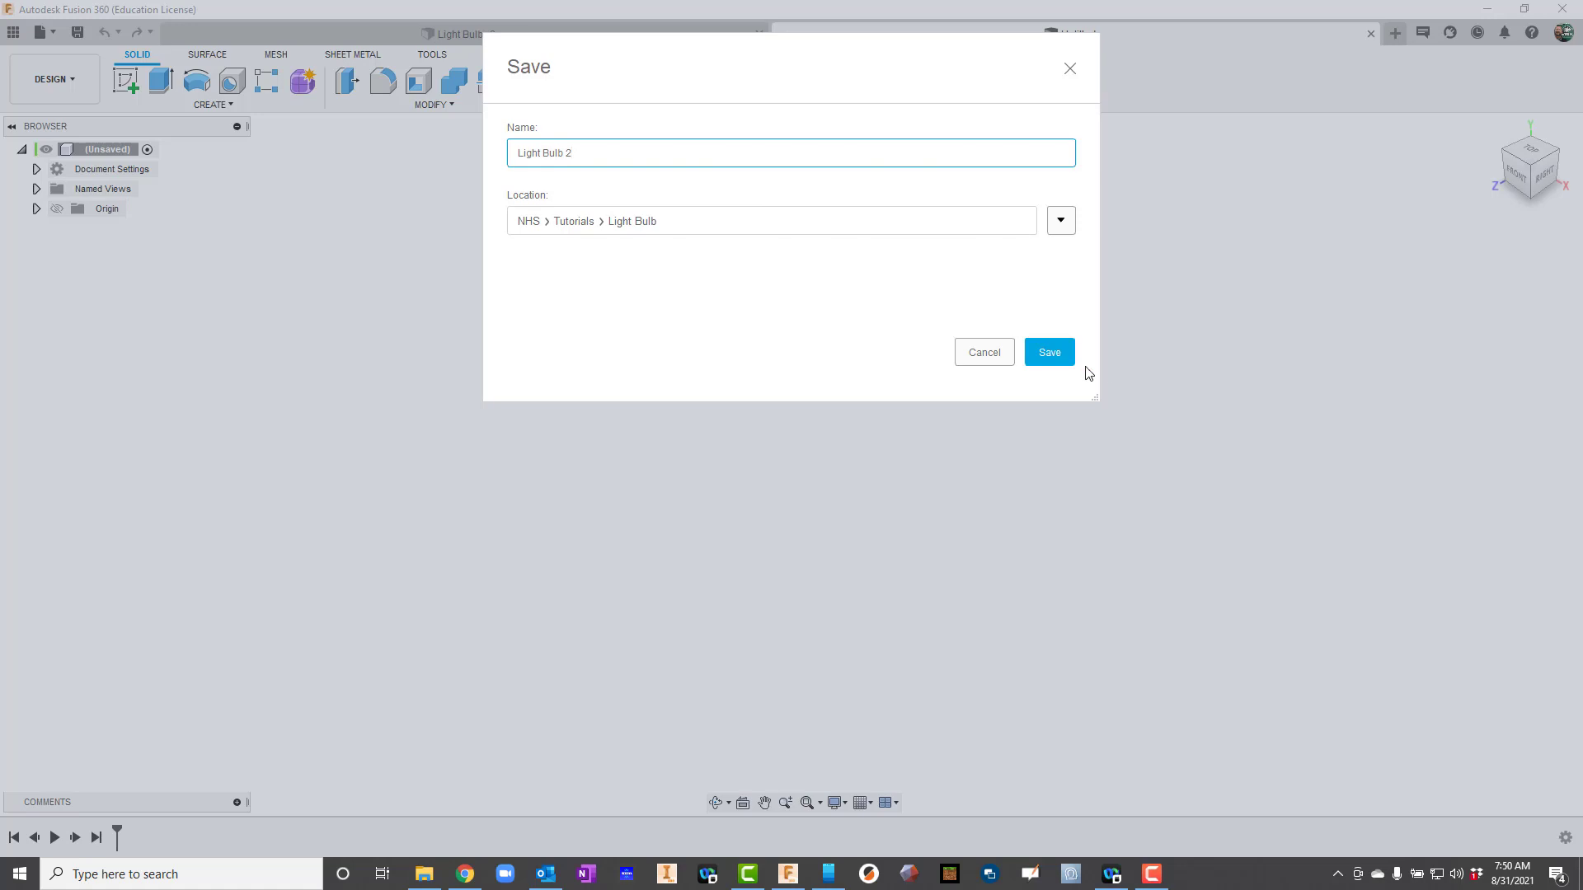
pyautogui.click(1060, 360)
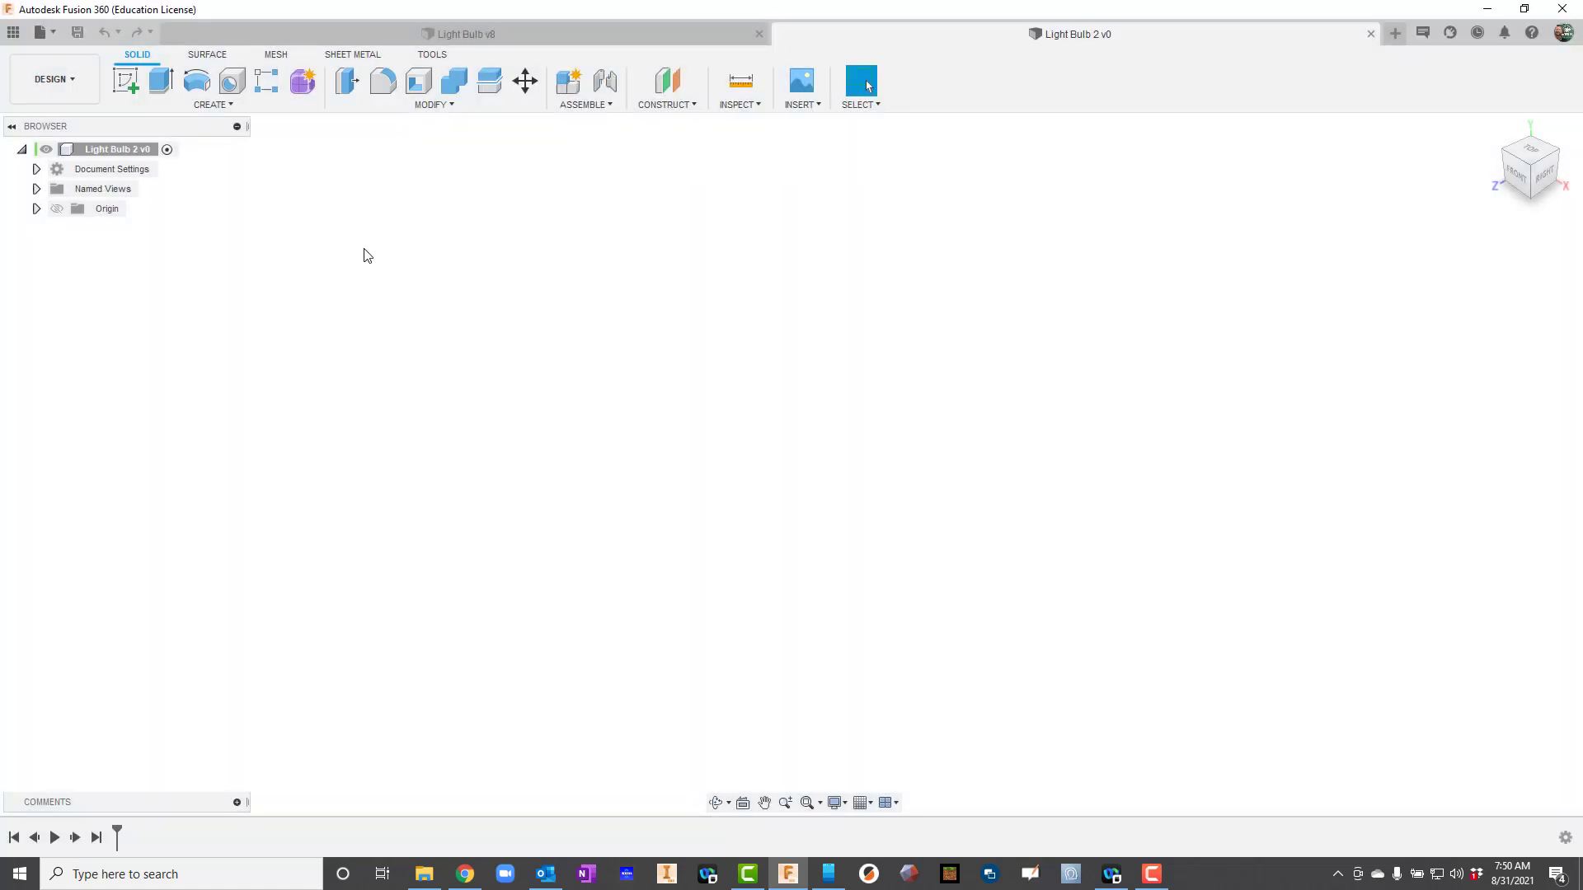
# Add a new component named 'Light Bulb'.
pyautogui.click(597, 102)
pyautogui.click(599, 123)
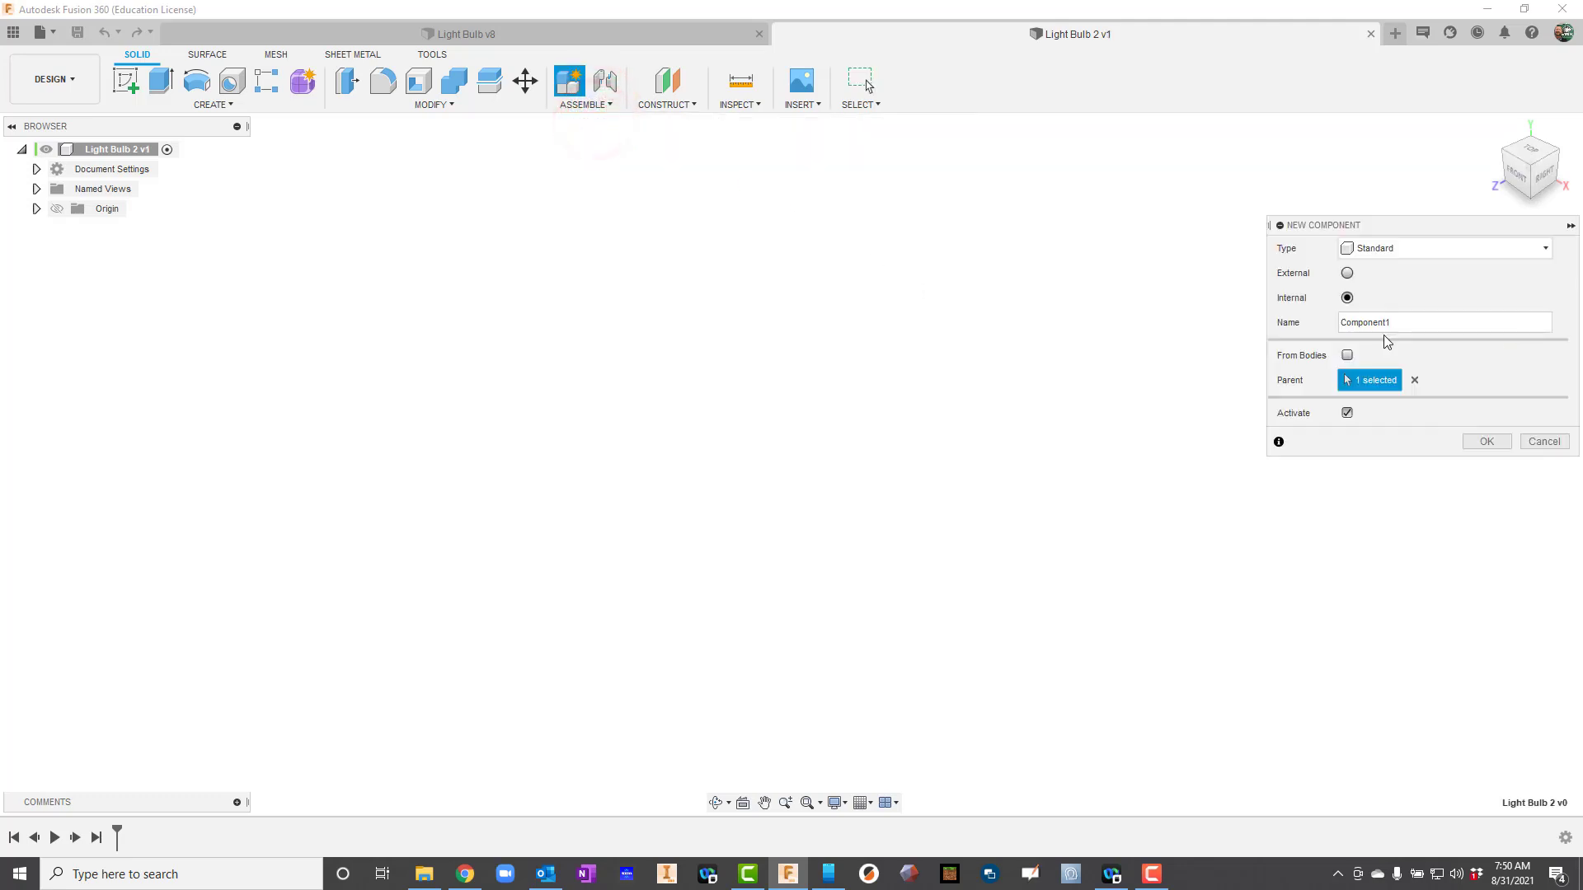
pyautogui.doubleClick(1476, 328)
pyautogui.write('Light Bulb')
pyautogui.press('Return')
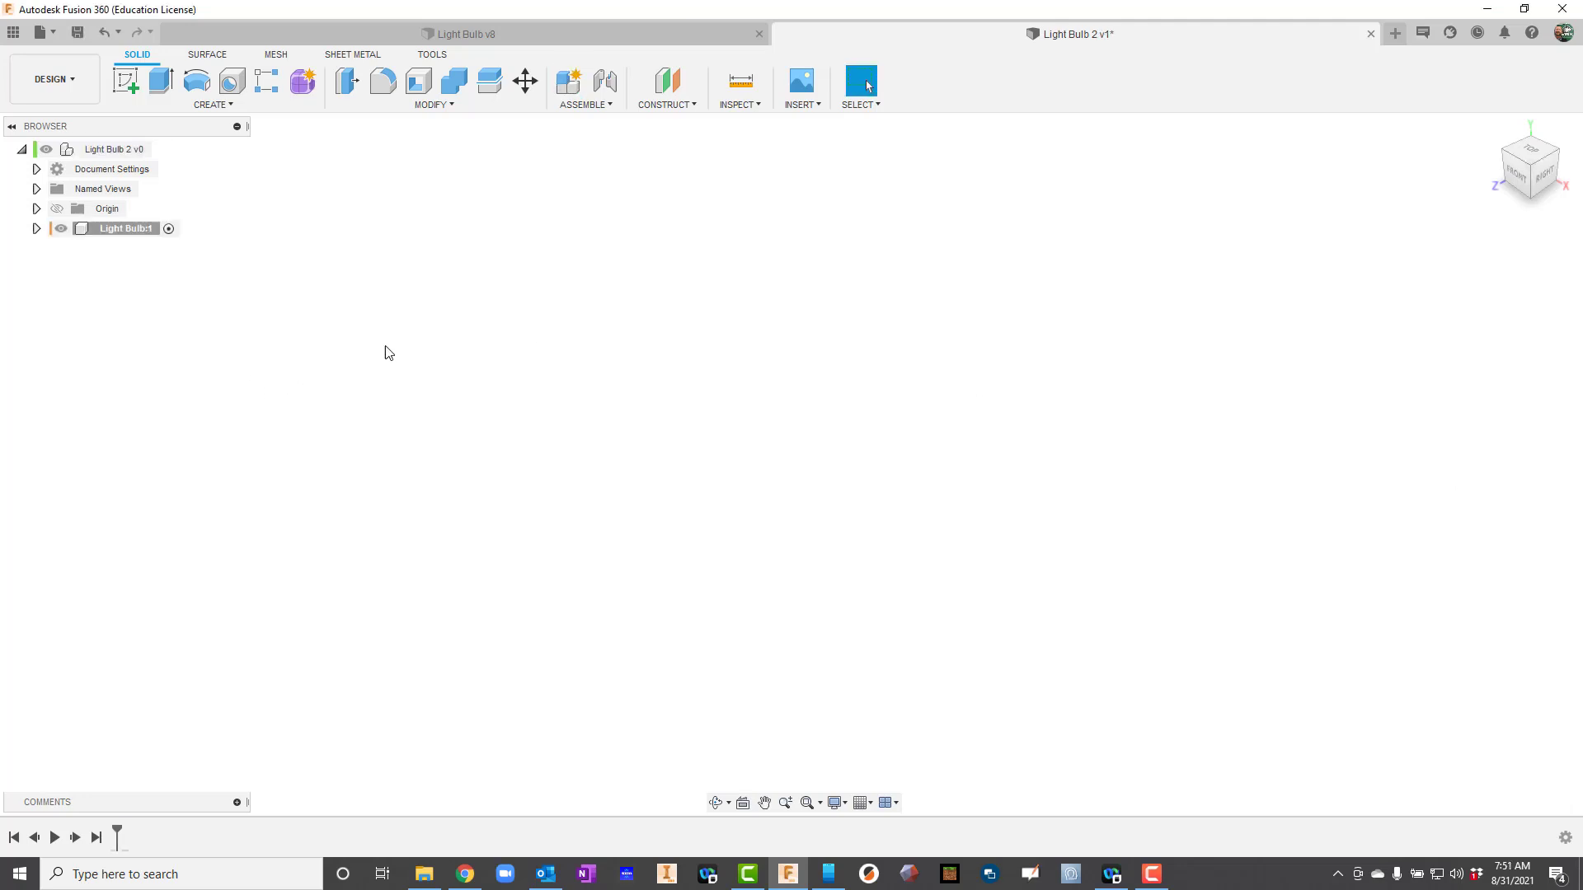
# Set the document Unit Type to Millimeter in Document Settings.
pyautogui.click(37, 169)
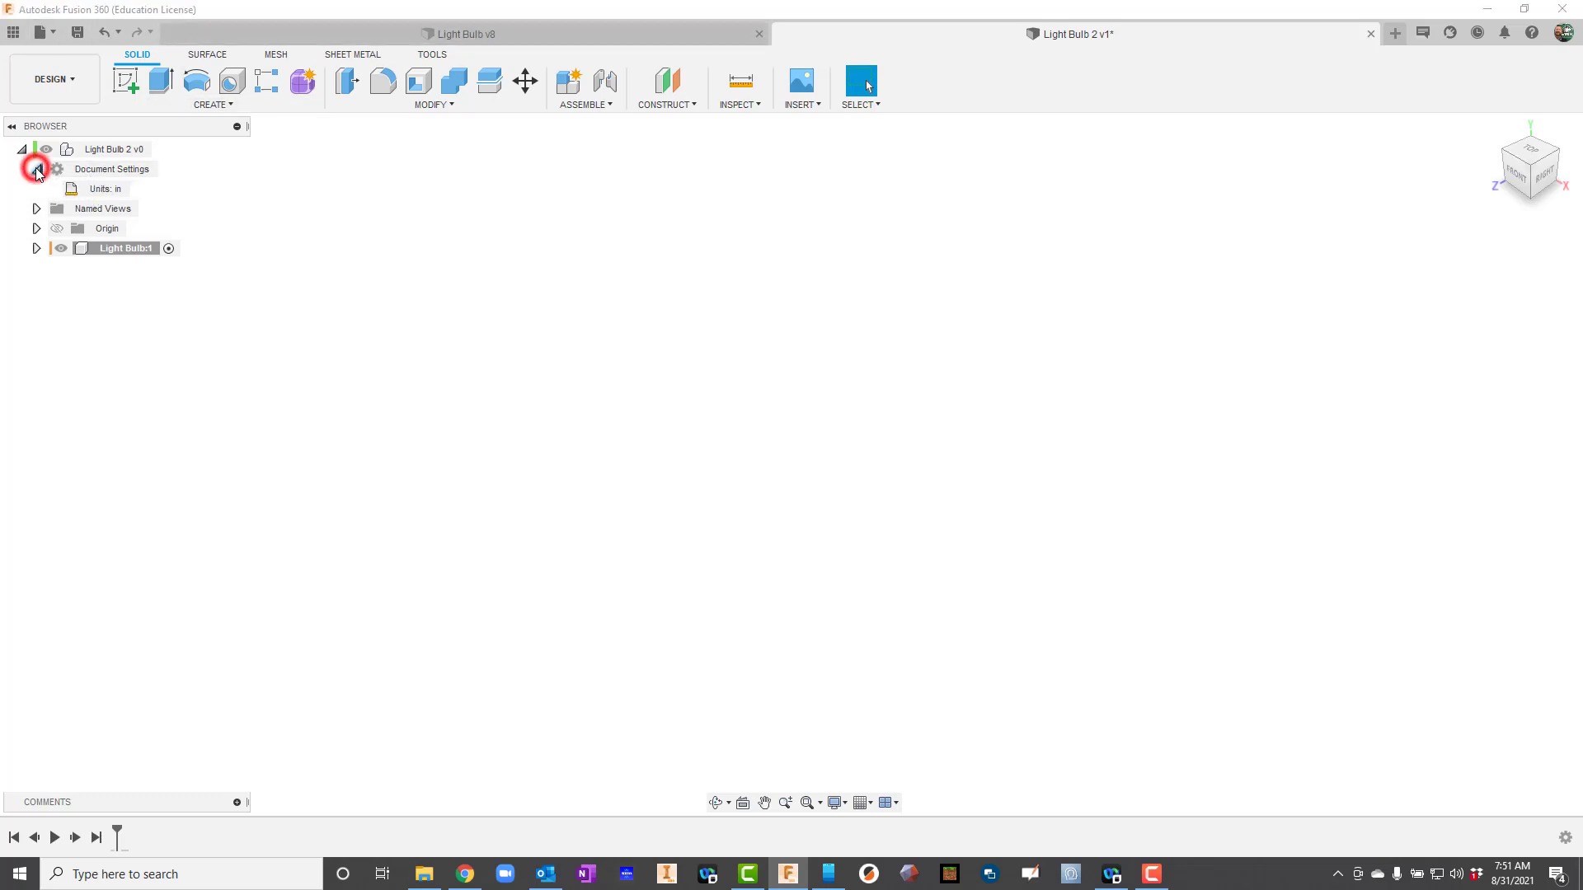
pyautogui.click(138, 188)
pyautogui.click(1447, 251)
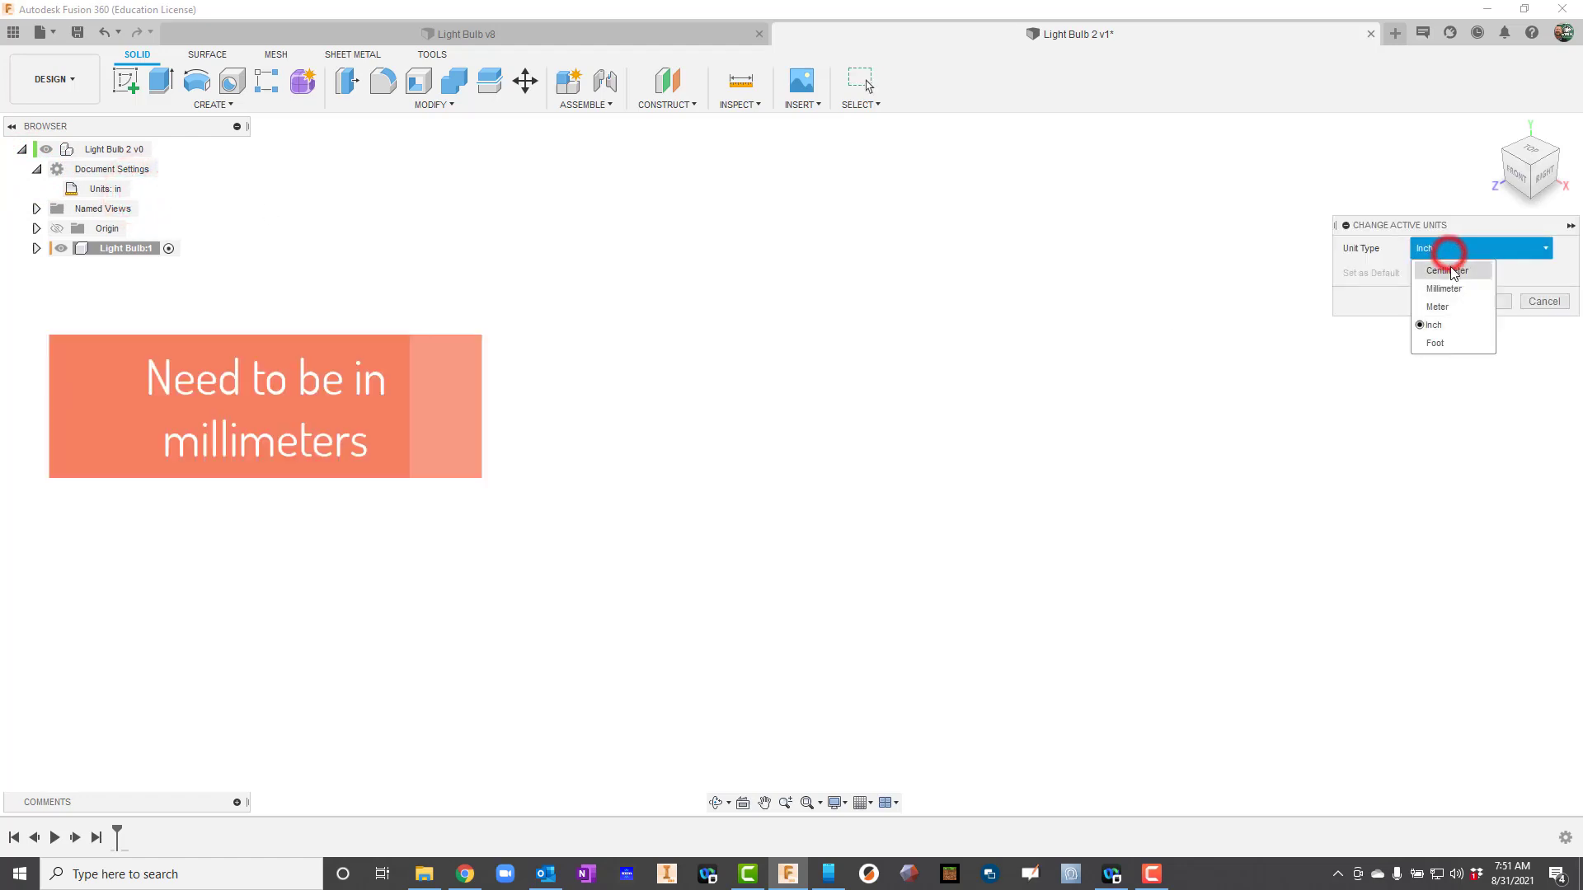
pyautogui.click(1449, 288)
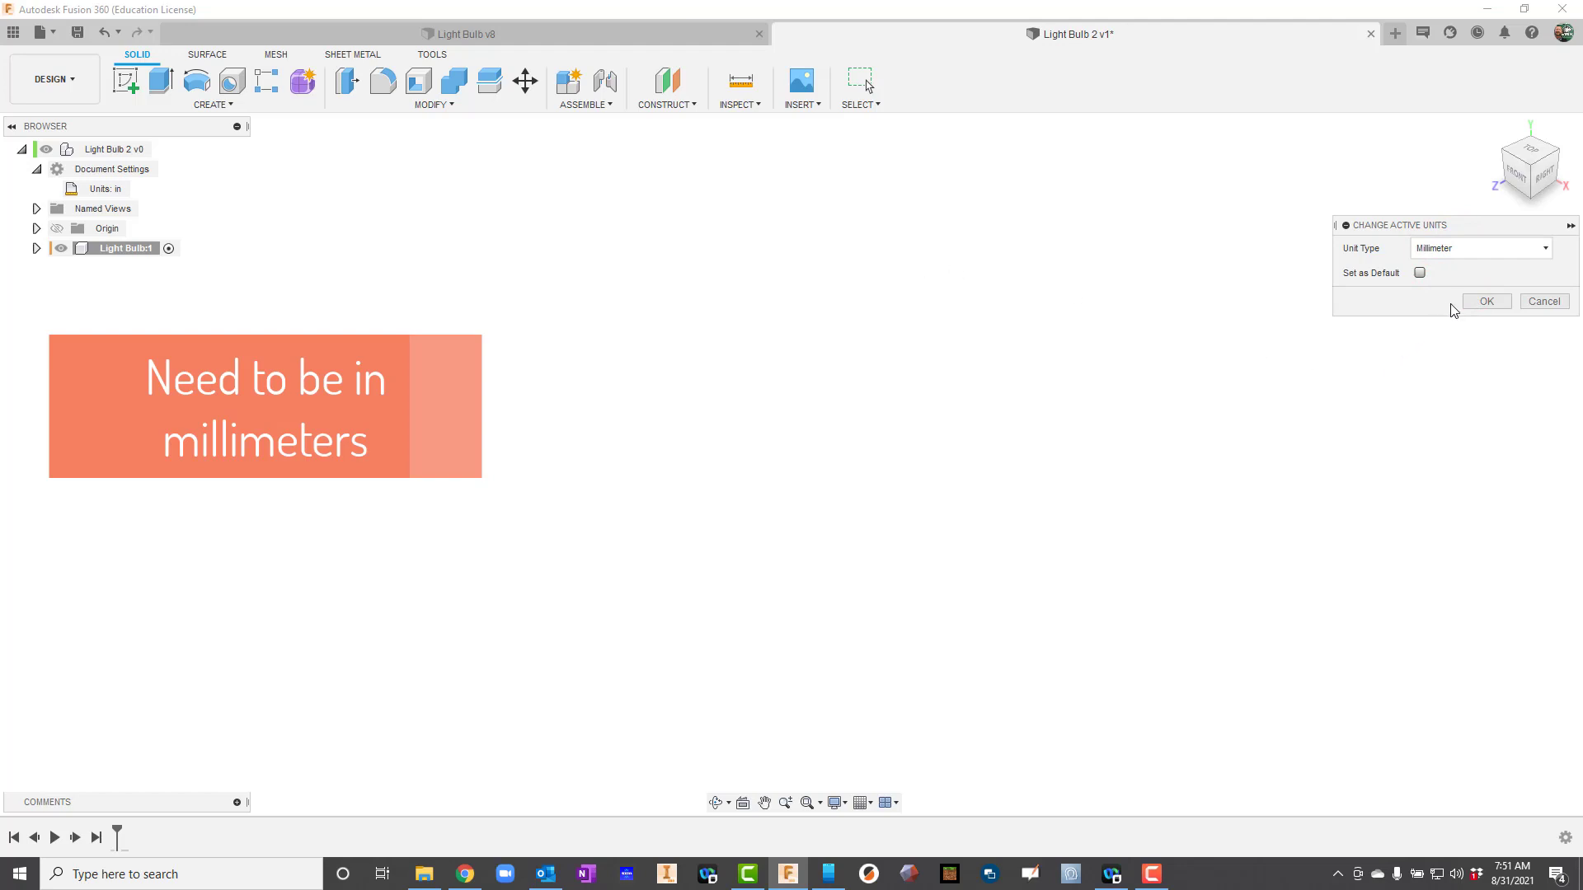
pyautogui.click(1484, 301)
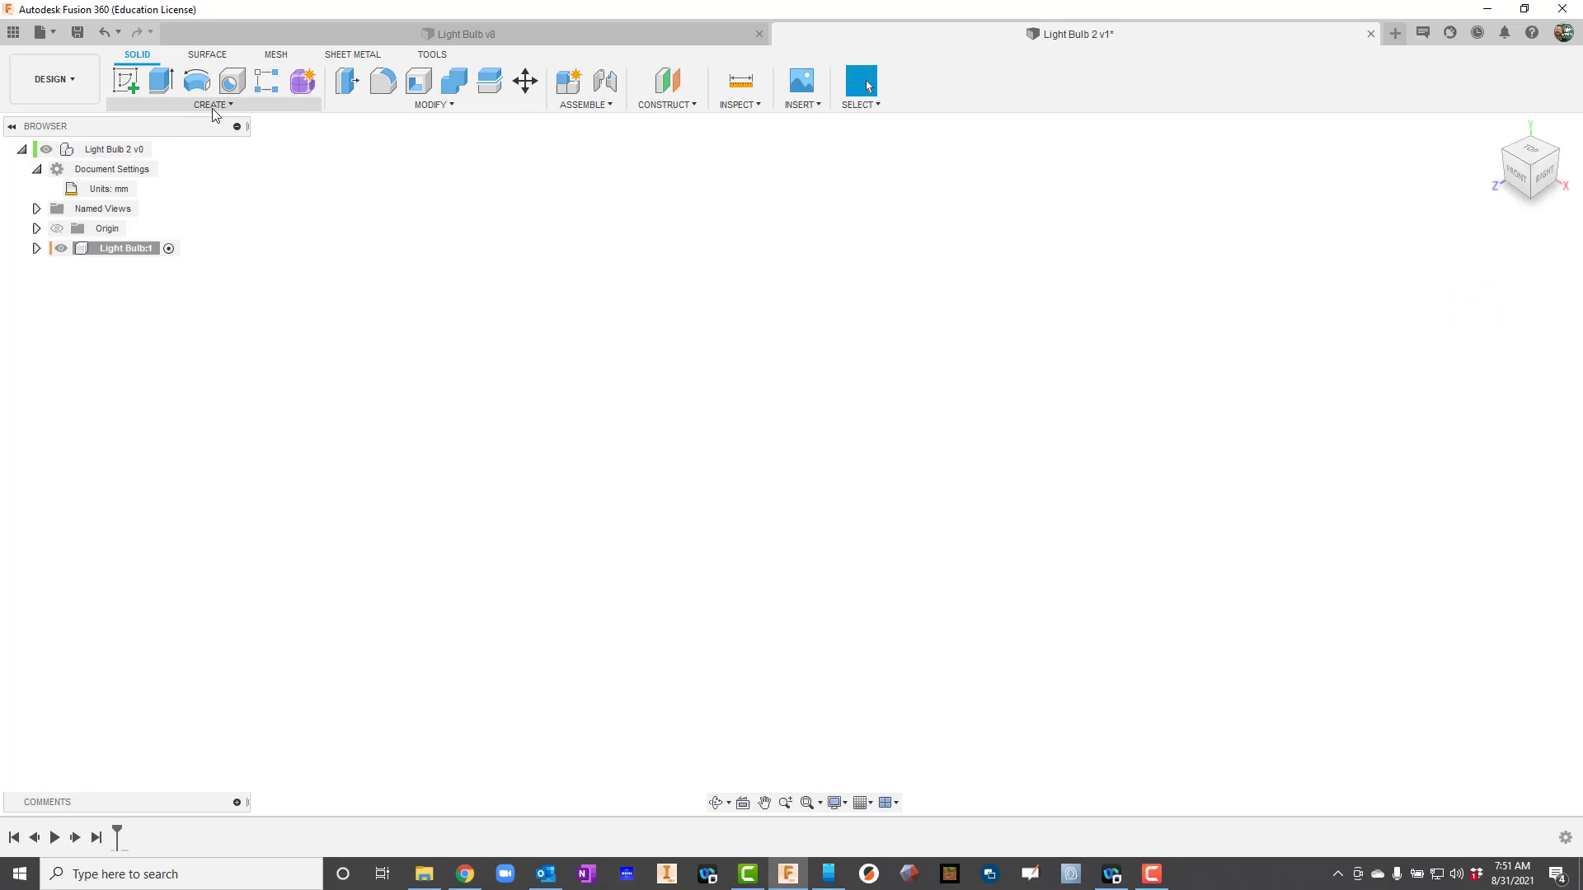
# Create a cylinder at the origin on the bottom plane, 30 mm diameter and 40 mm tall.
pyautogui.click(196, 105)
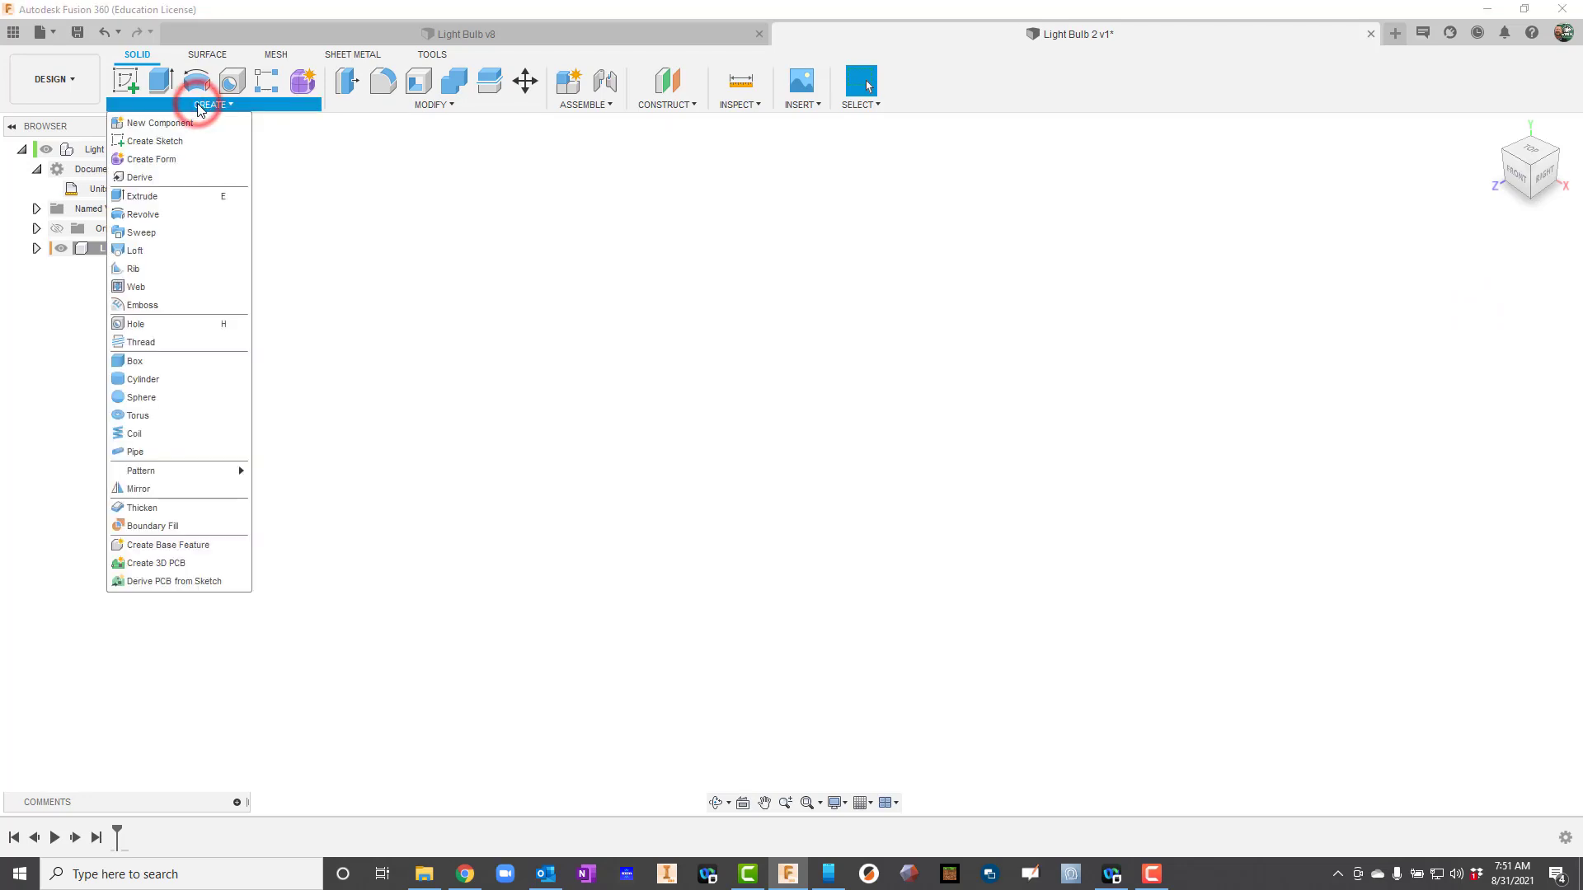
pyautogui.click(157, 380)
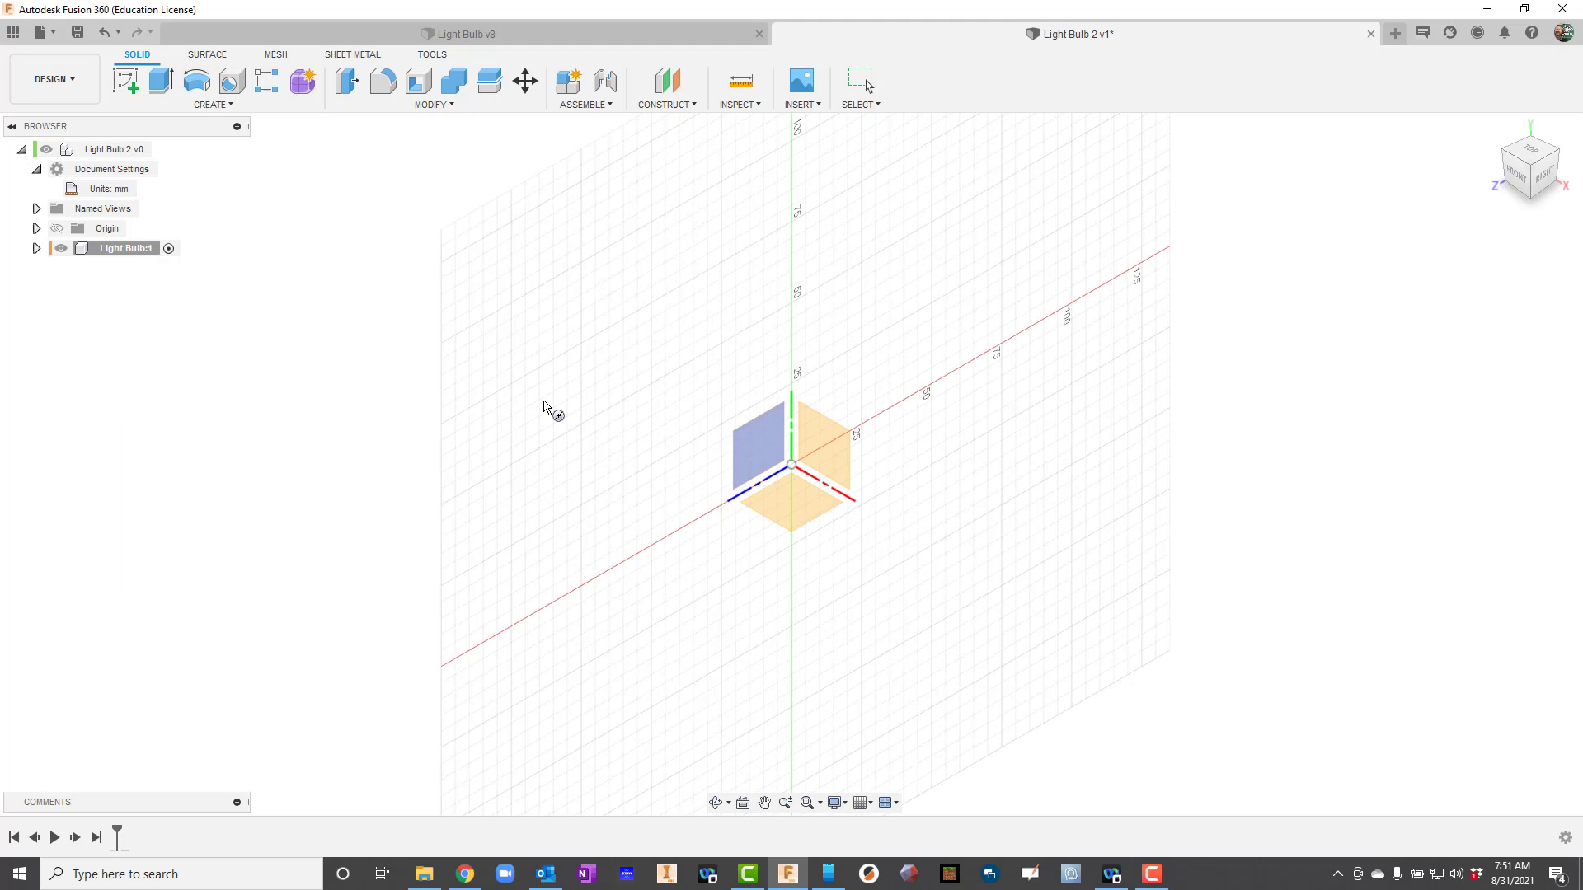
pyautogui.click(792, 484)
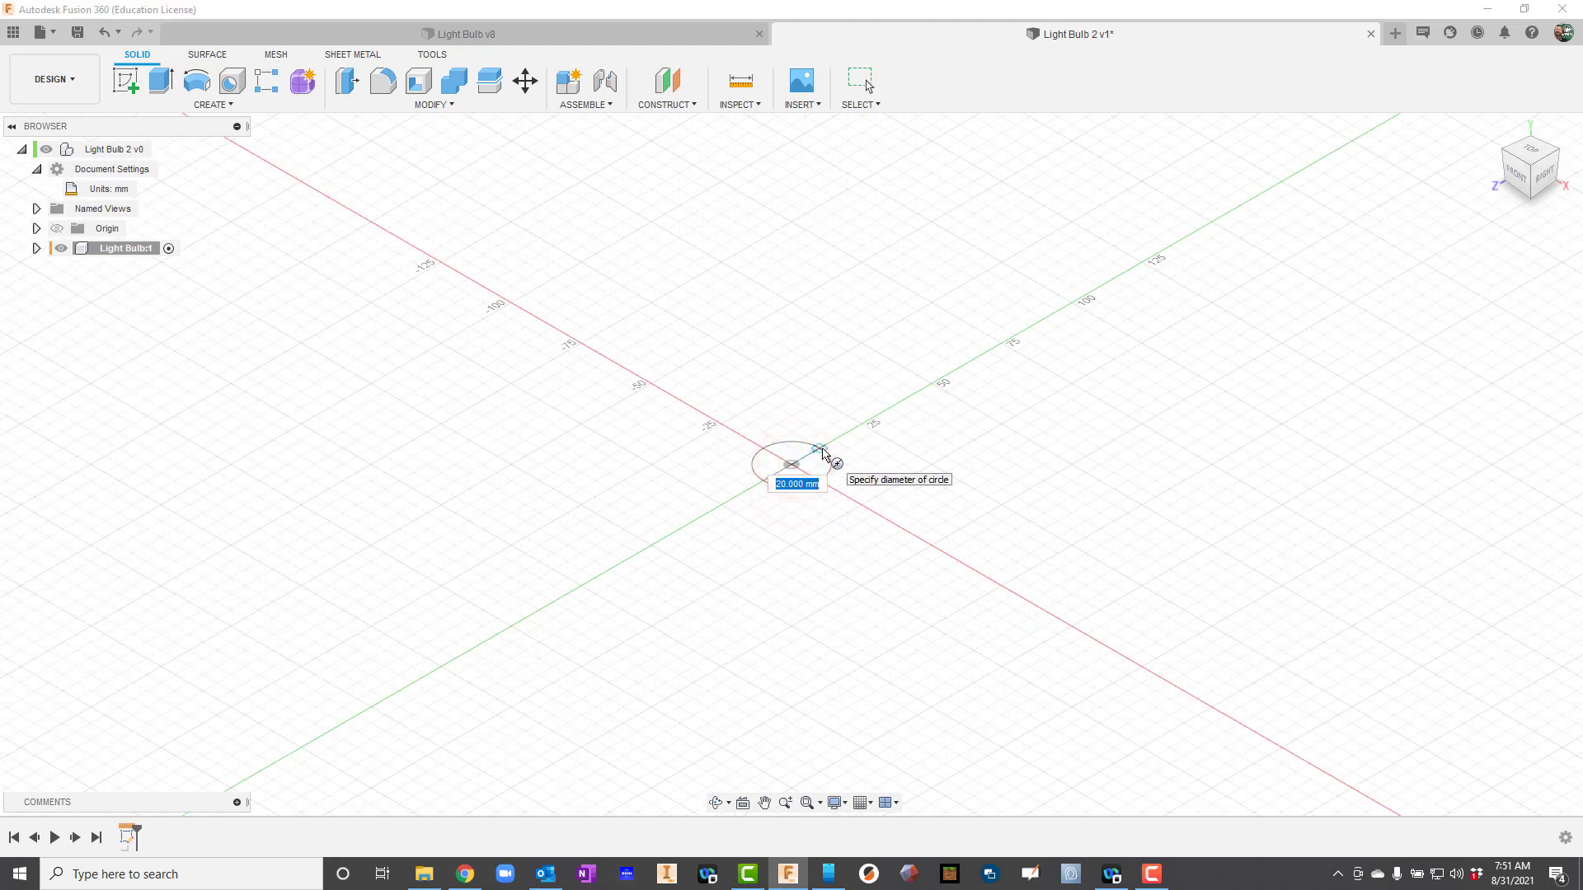
pyautogui.write('30')
pyautogui.press('Return')
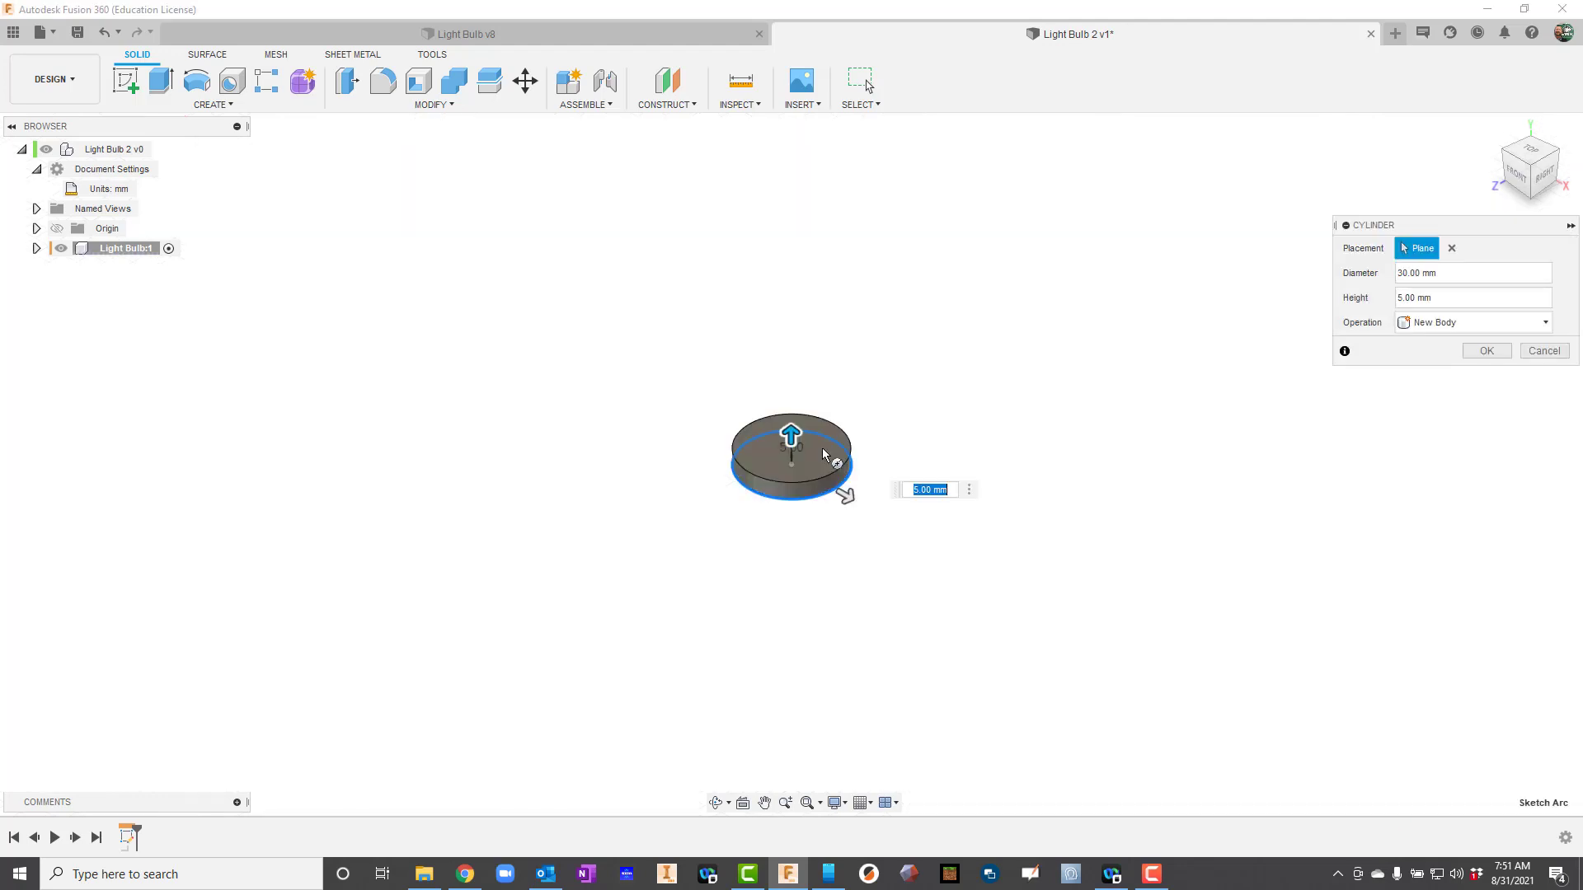
pyautogui.moveTo(791, 437); pyautogui.dragTo(804, 362)
pyautogui.write('40')
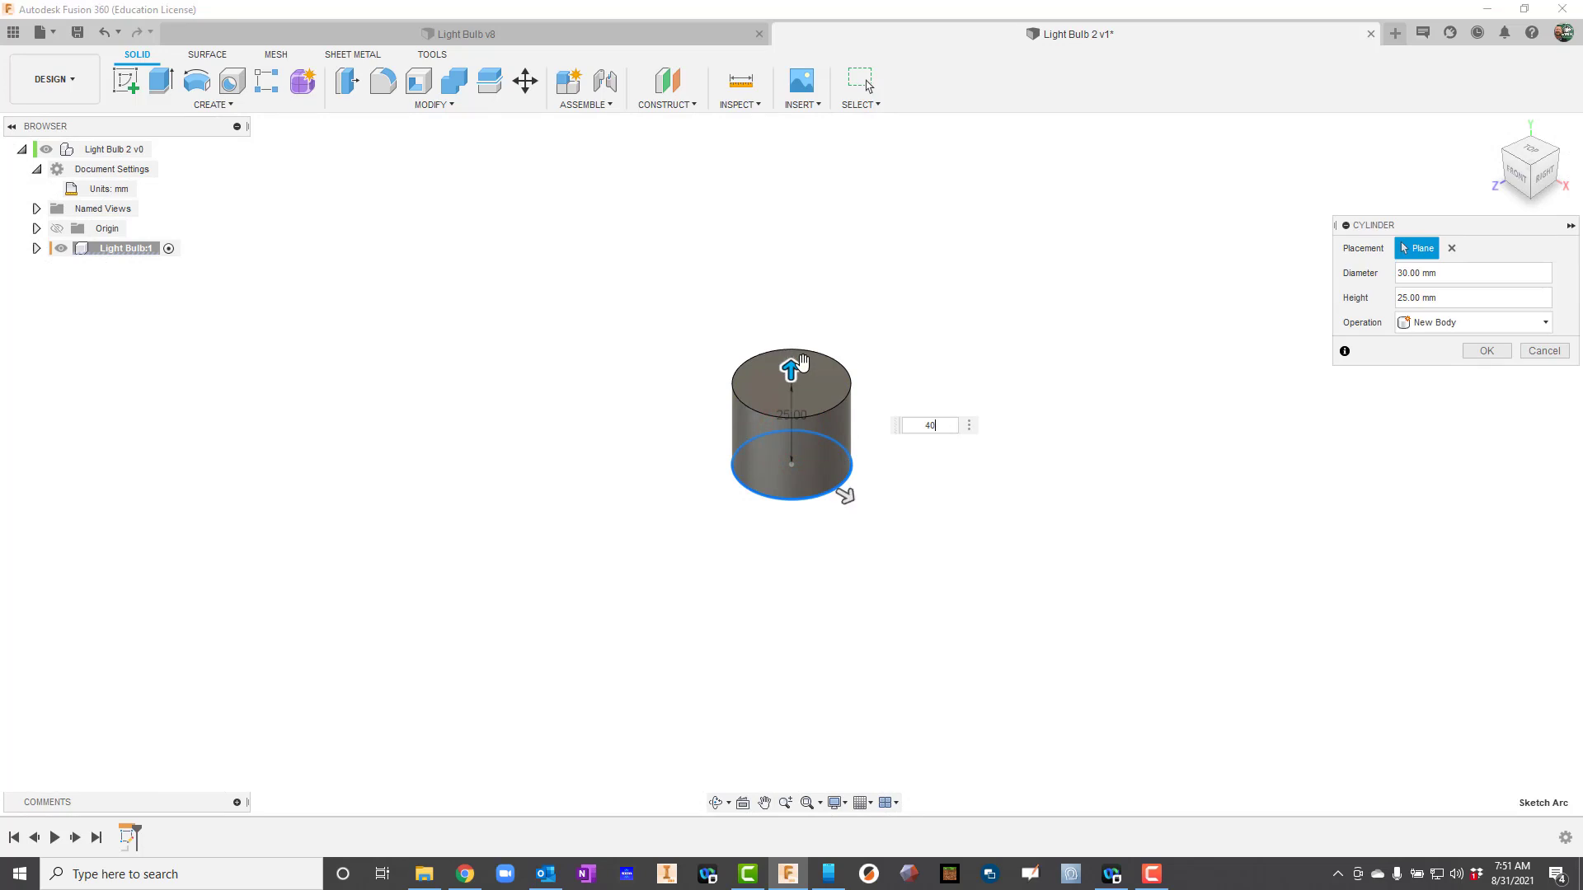
pyautogui.press('Return')
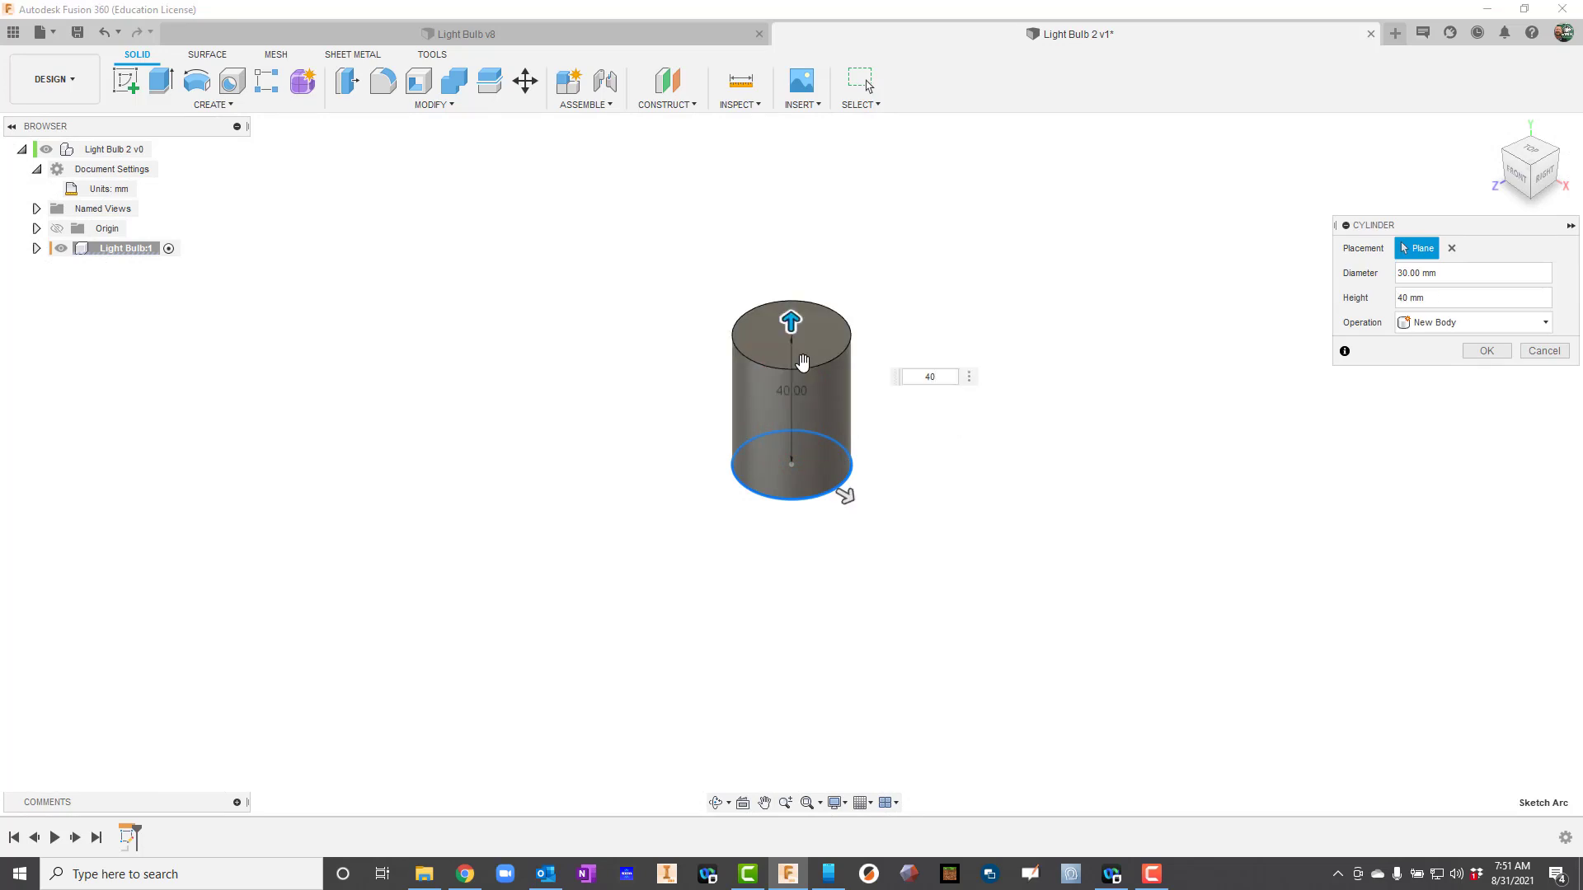
pyautogui.press('Return')
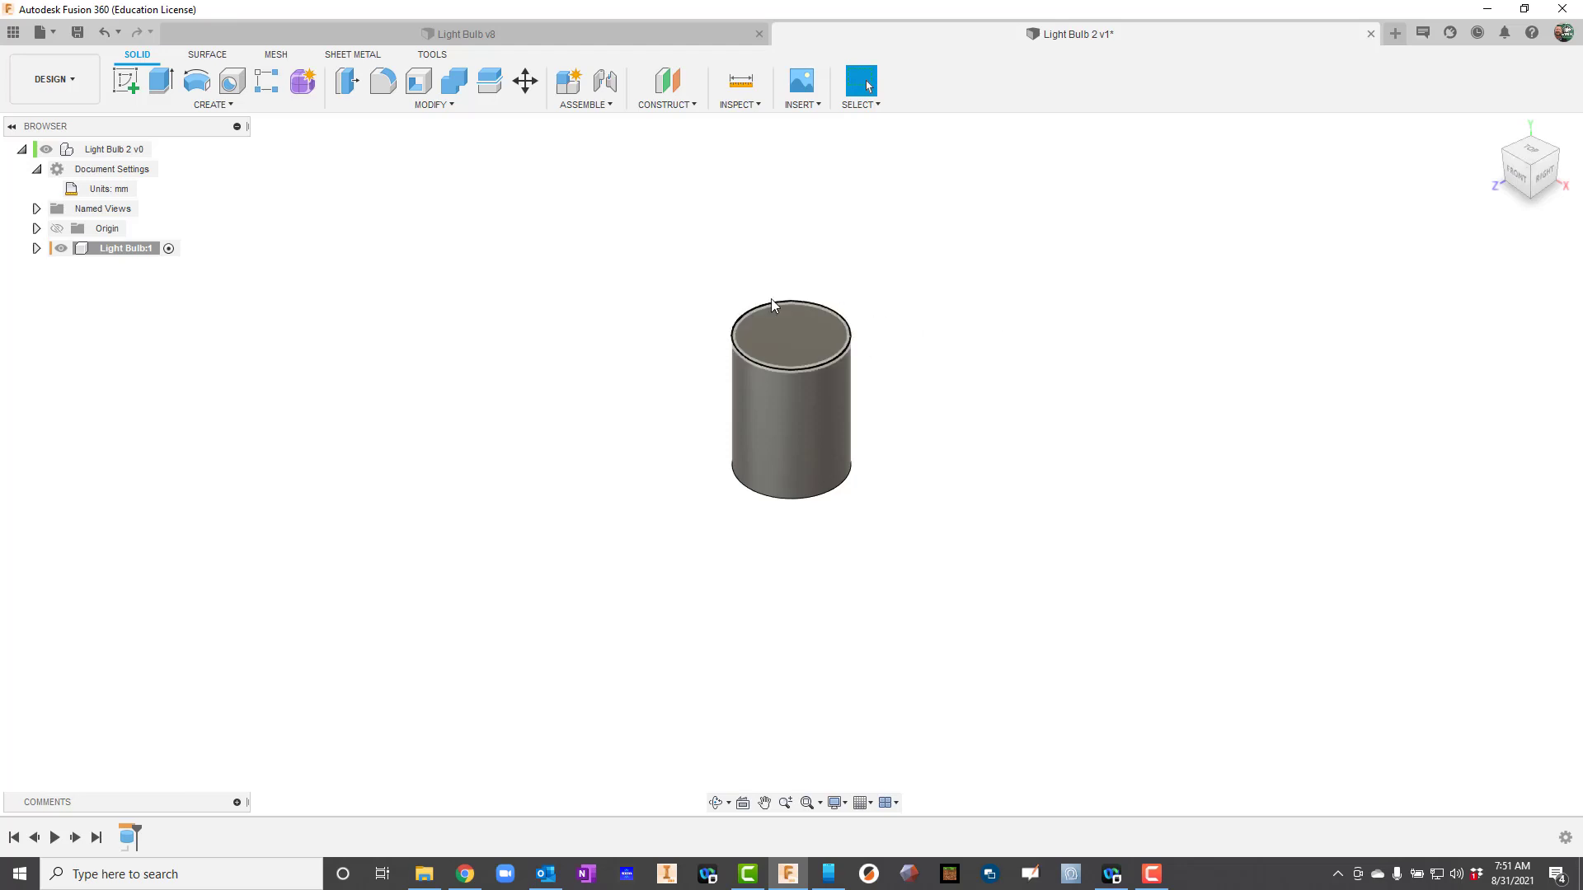
# On the front plane, sketch a 20 mm vertical line up from the cylinder's top centre.
pyautogui.click(128, 82)
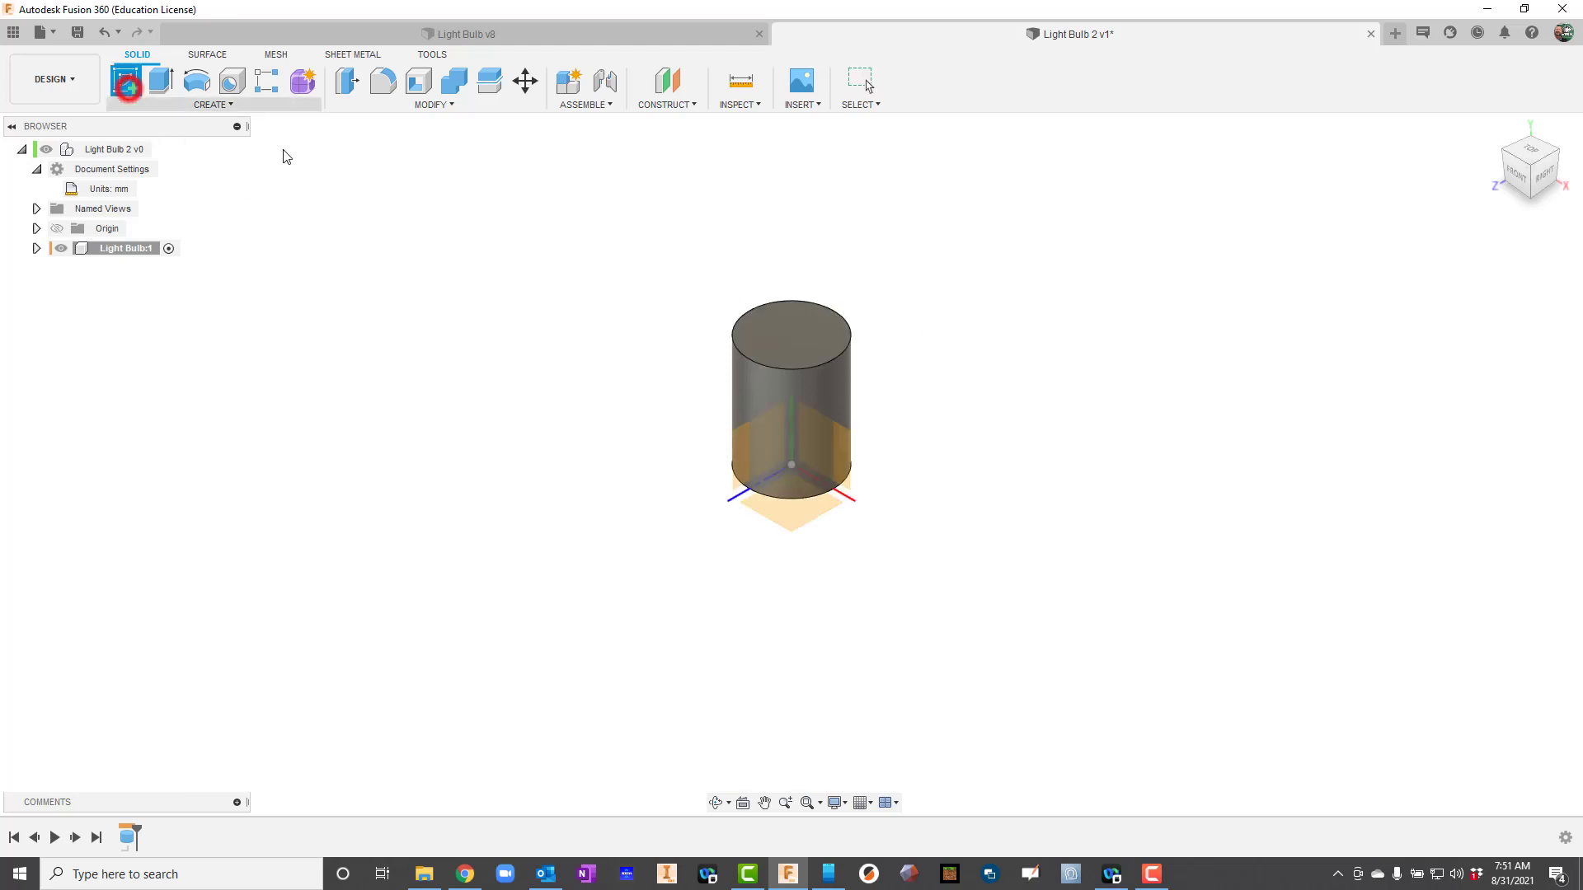
pyautogui.click(815, 434)
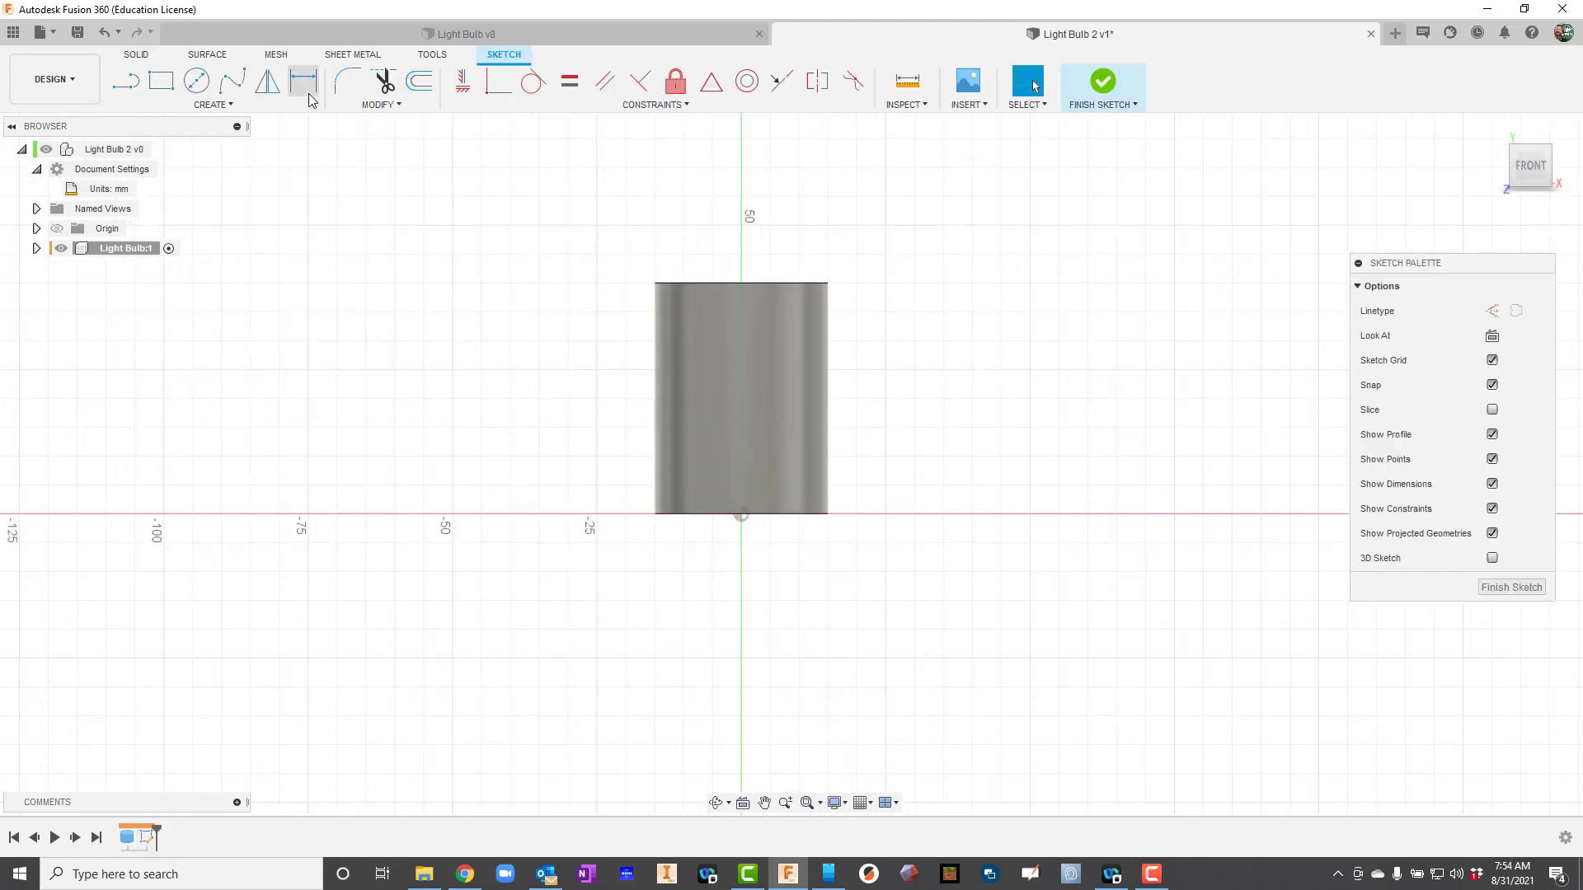
pyautogui.click(125, 80)
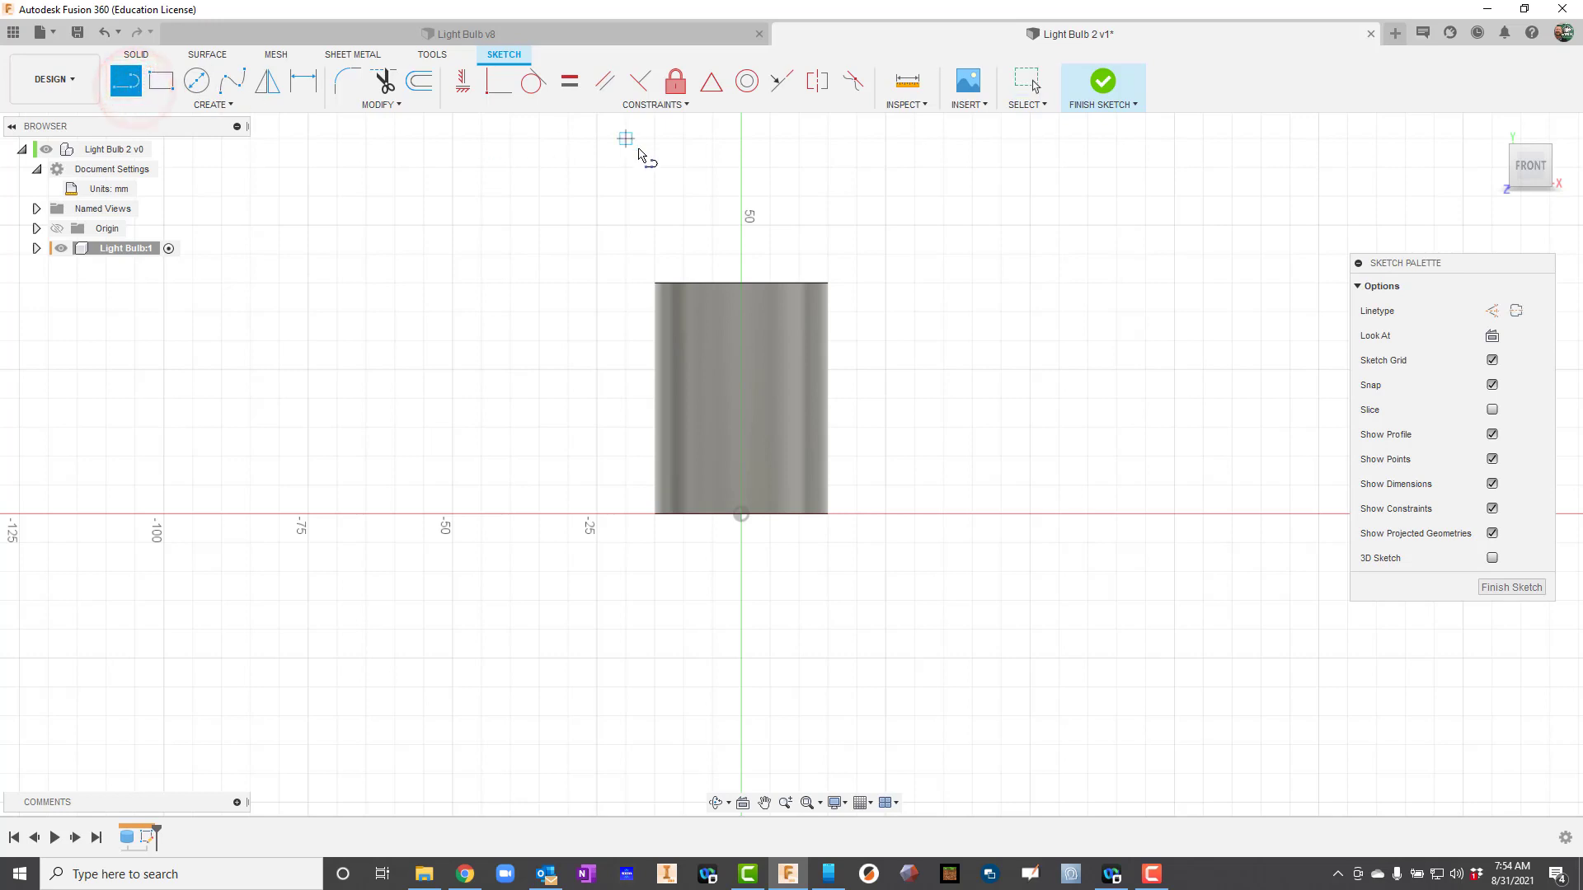
pyautogui.click(741, 282)
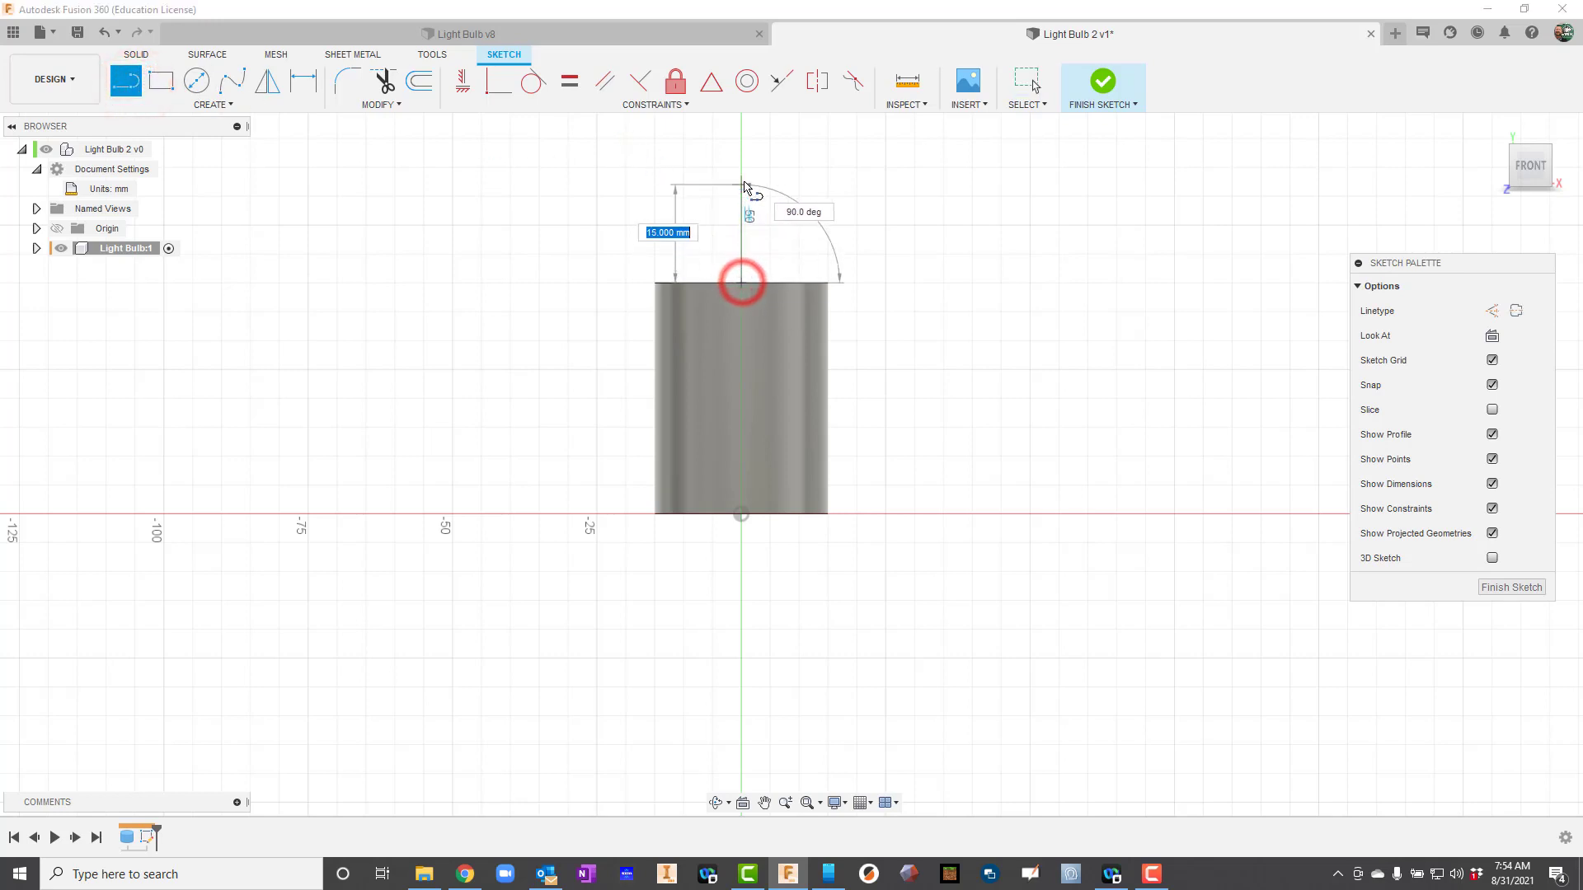
pyautogui.press('Tab')
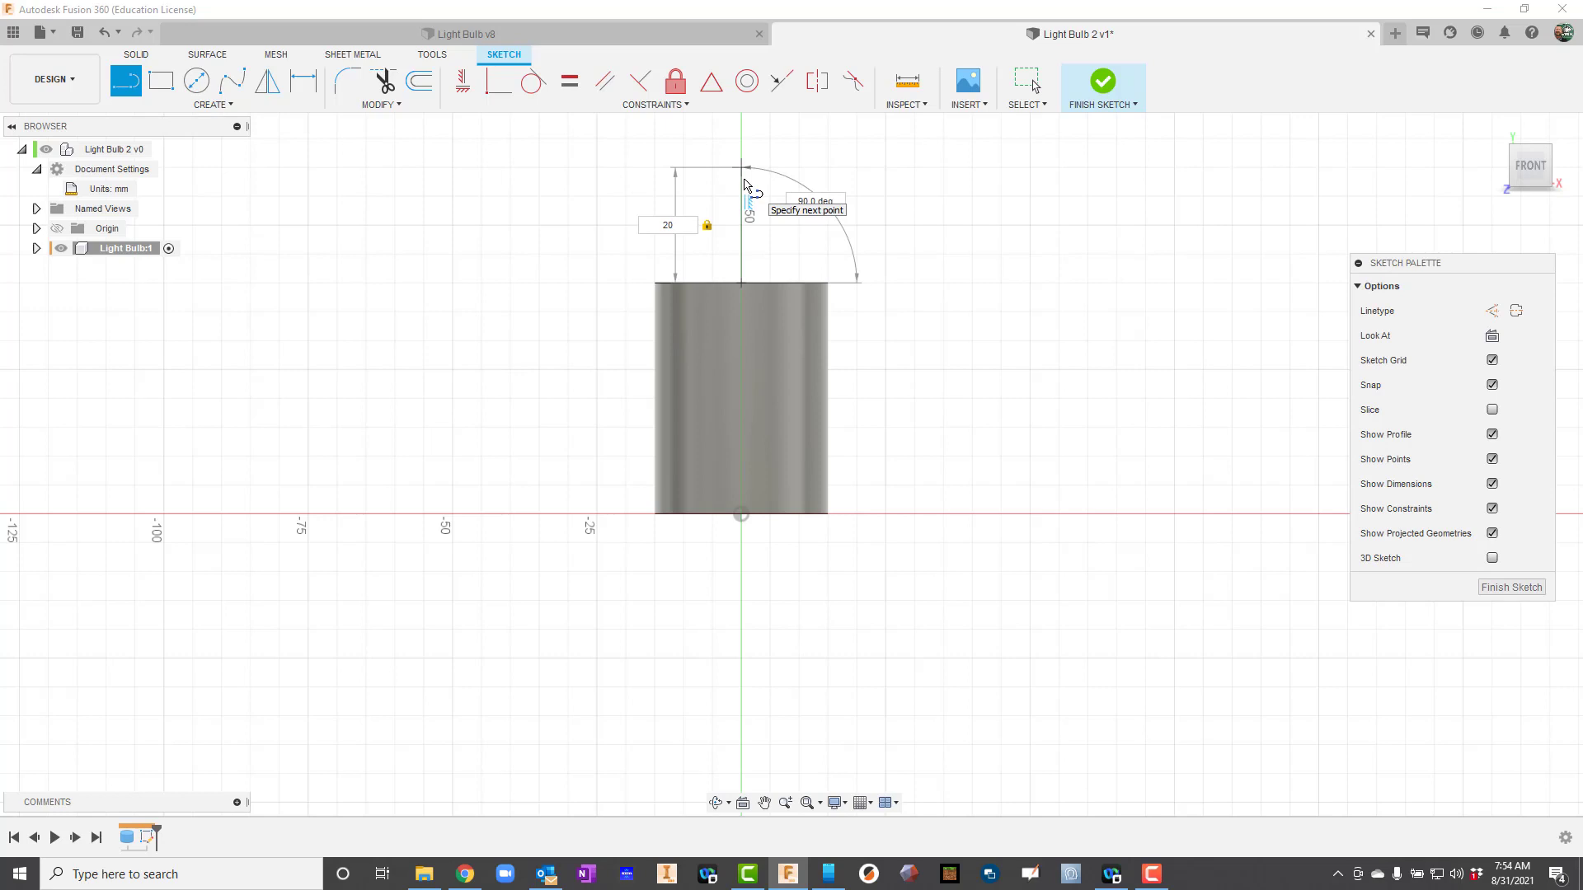
pyautogui.press('Return')
pyautogui.press('Escape')
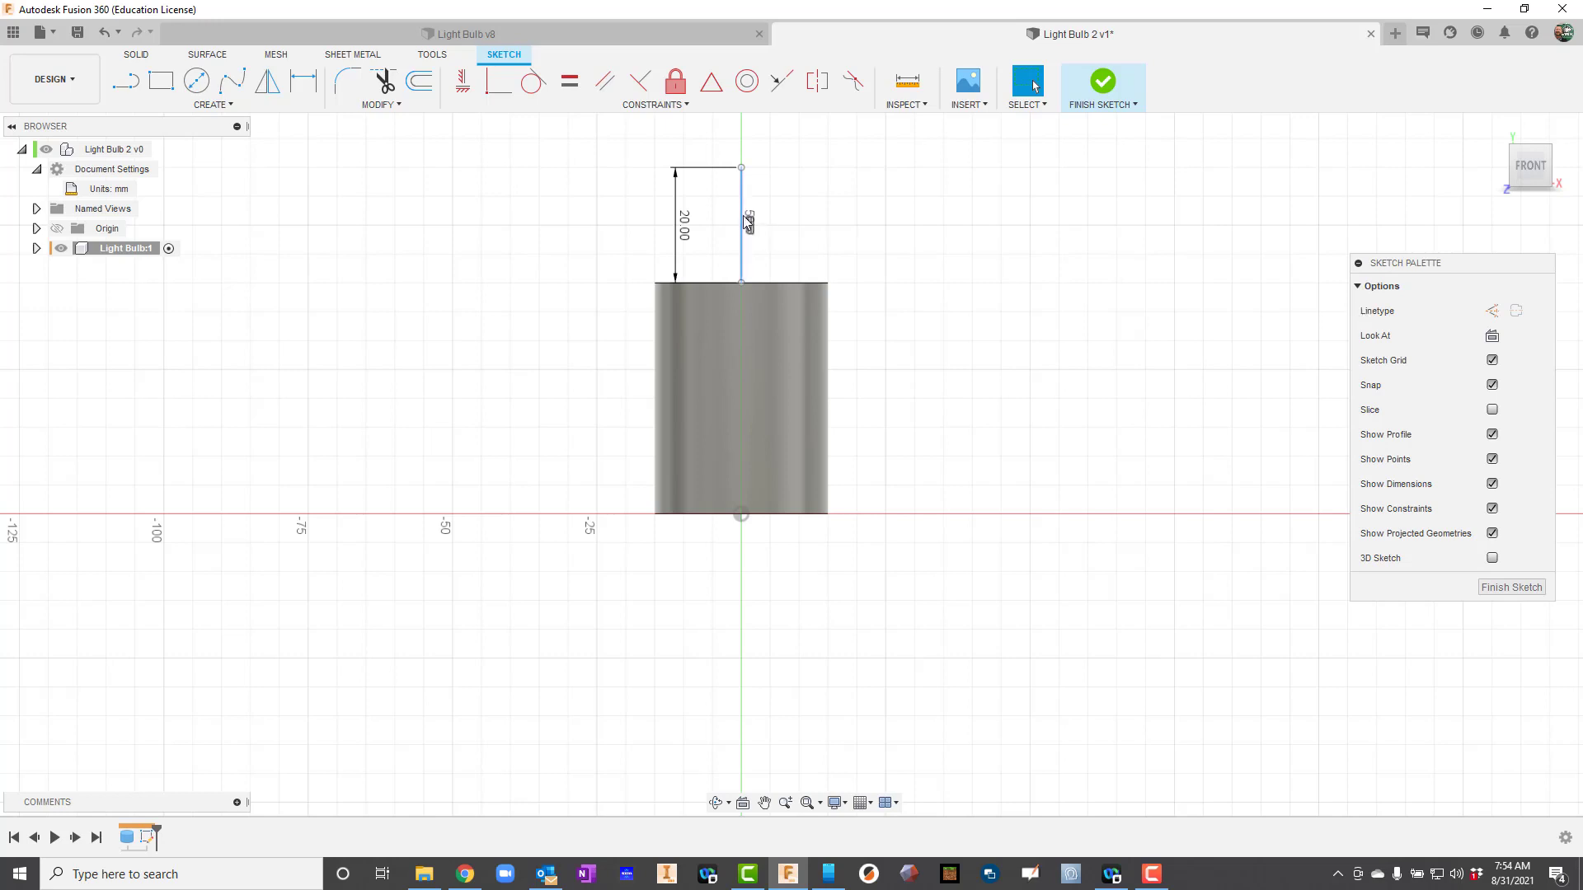
# Make the vertical line construction geometry and finish the sketch.
pyautogui.click(741, 213)
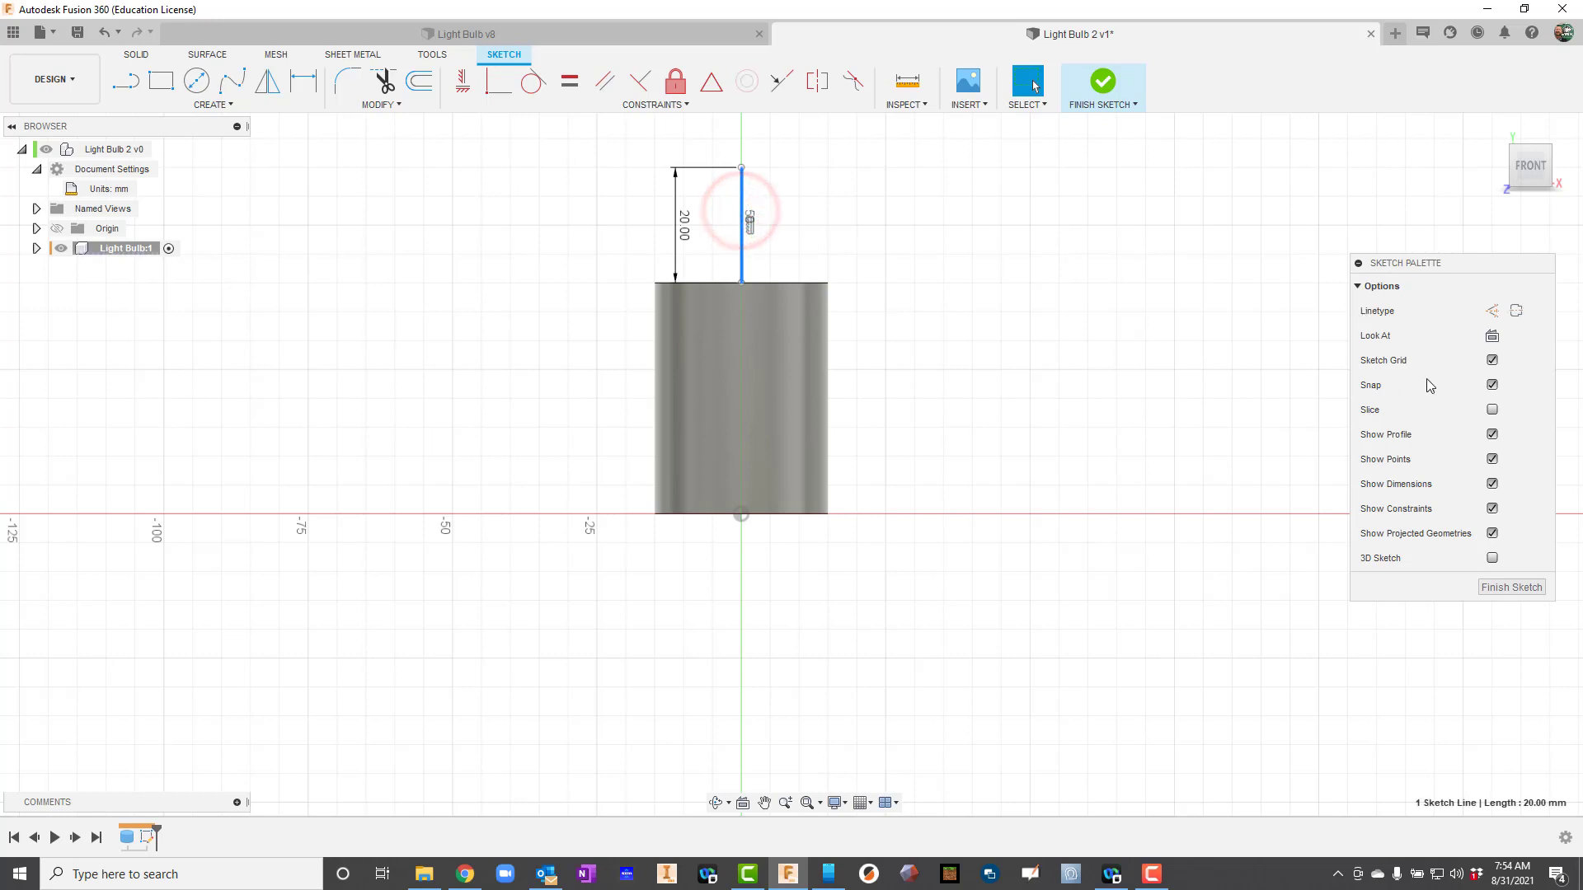
pyautogui.click(1494, 312)
pyautogui.scroll(5, 740, 160)
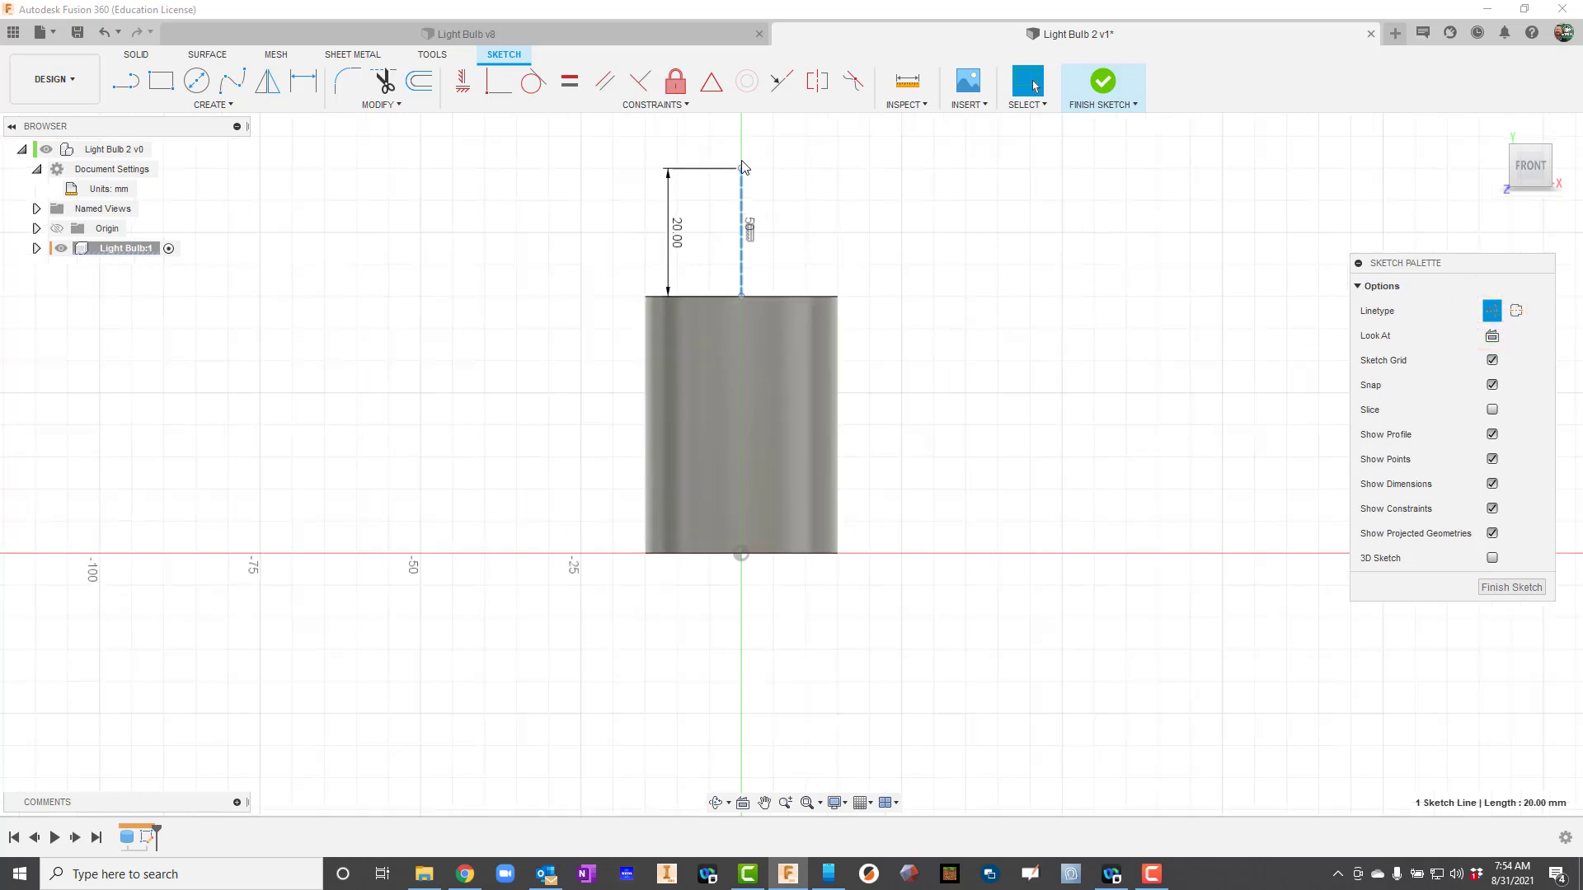
pyautogui.scroll(1, 749, 258)
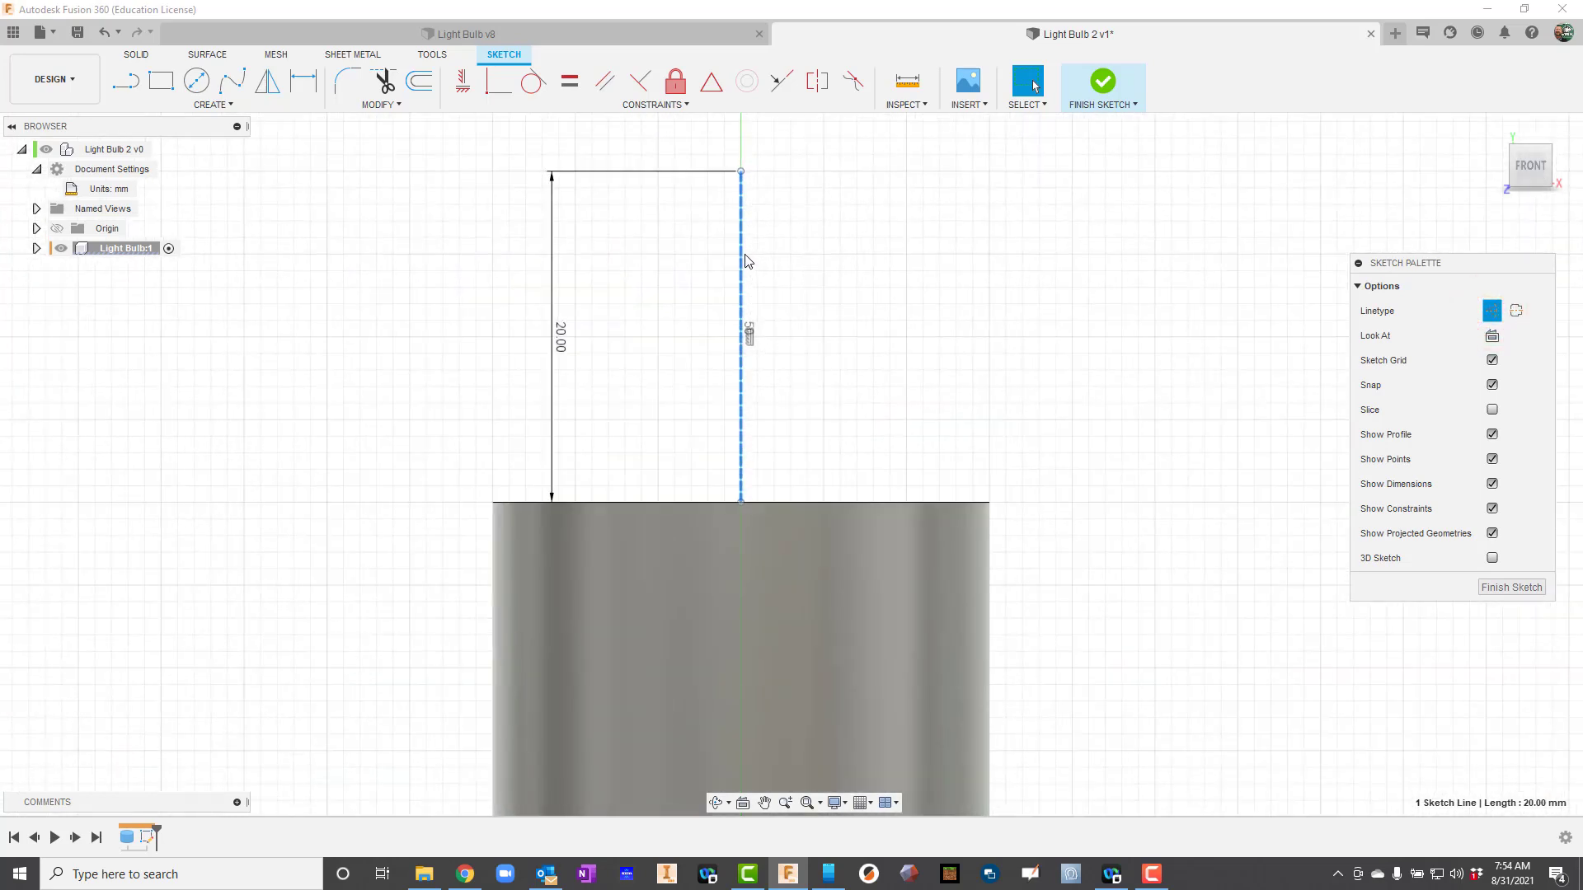
pyautogui.scroll(-2, 745, 260)
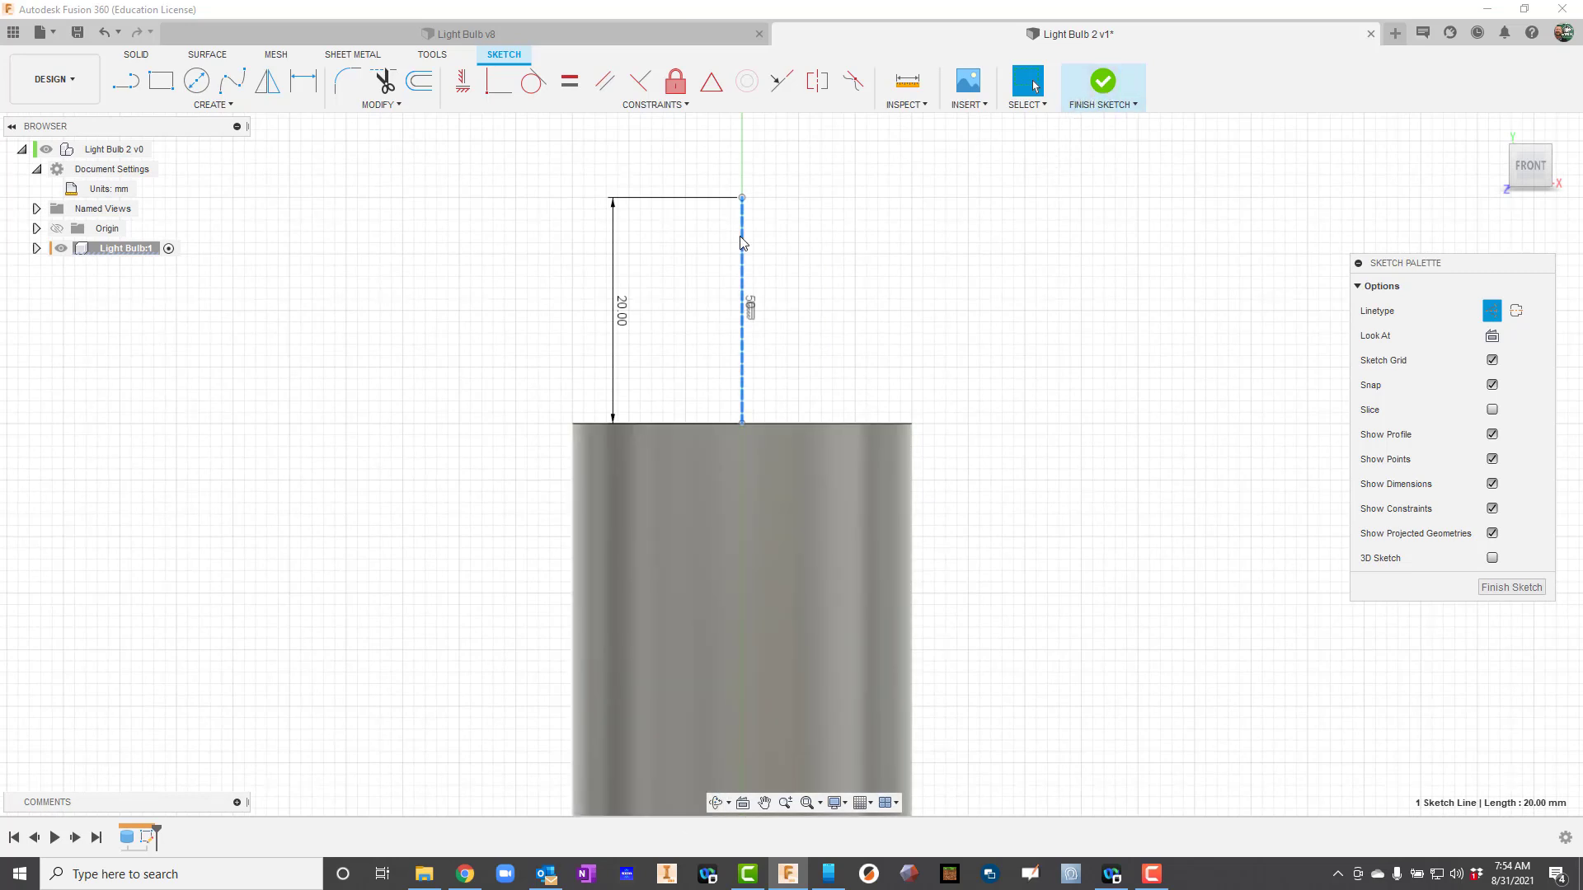
pyautogui.click(1101, 82)
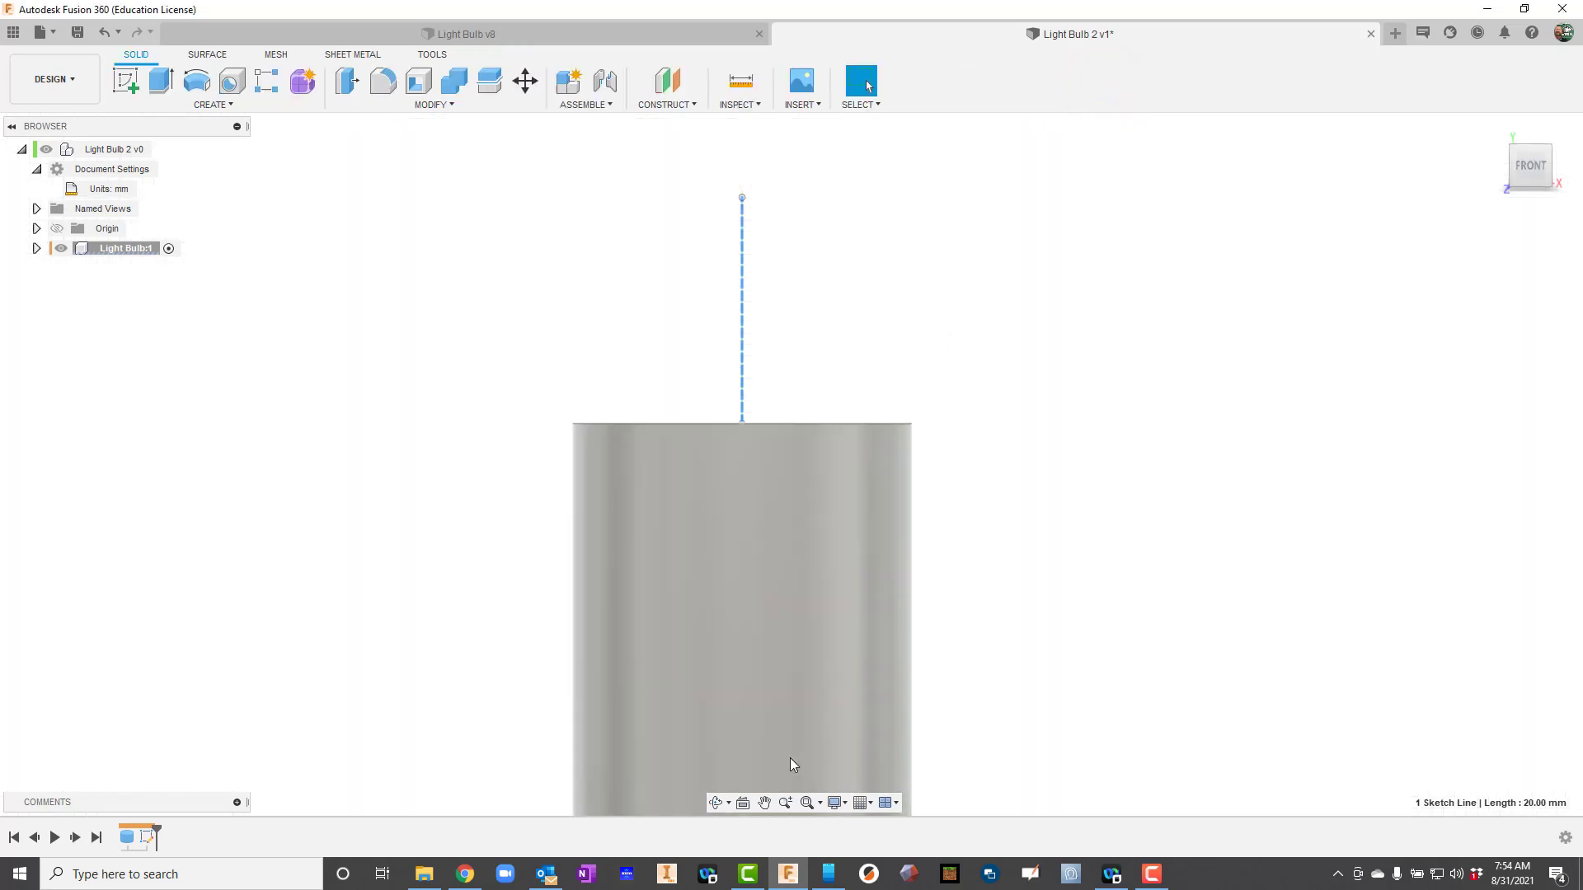
# In an isometric view, place a 61 mm sphere centred on the line's top endpoint.
pyautogui.click(726, 807)
pyautogui.moveTo(827, 434); pyautogui.dragTo(813, 459)
pyautogui.scroll(2, 718, 280)
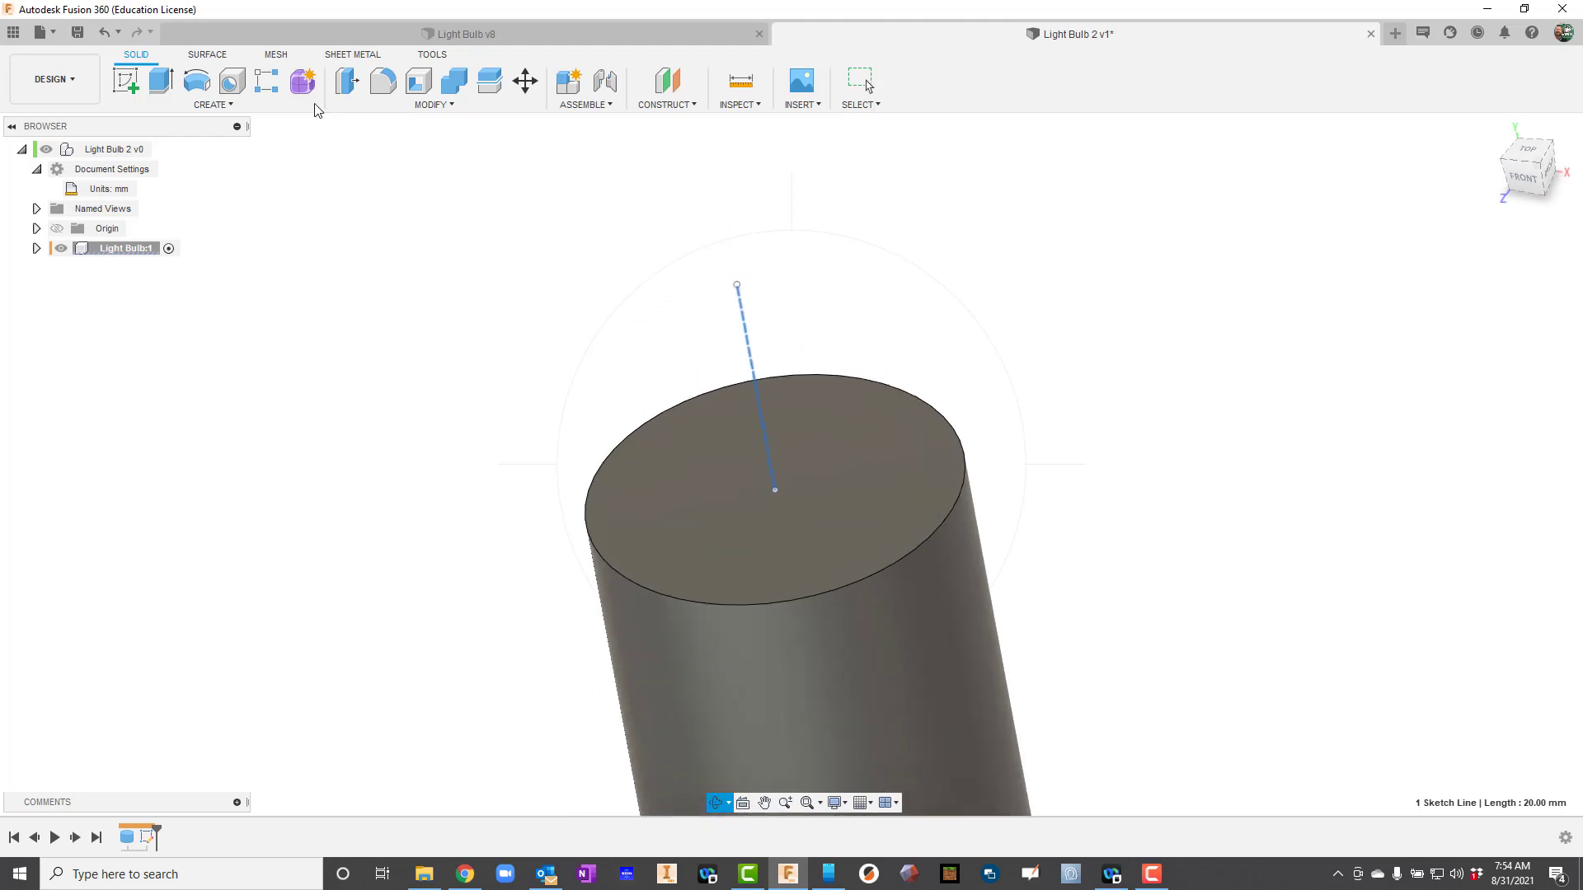
pyautogui.click(254, 102)
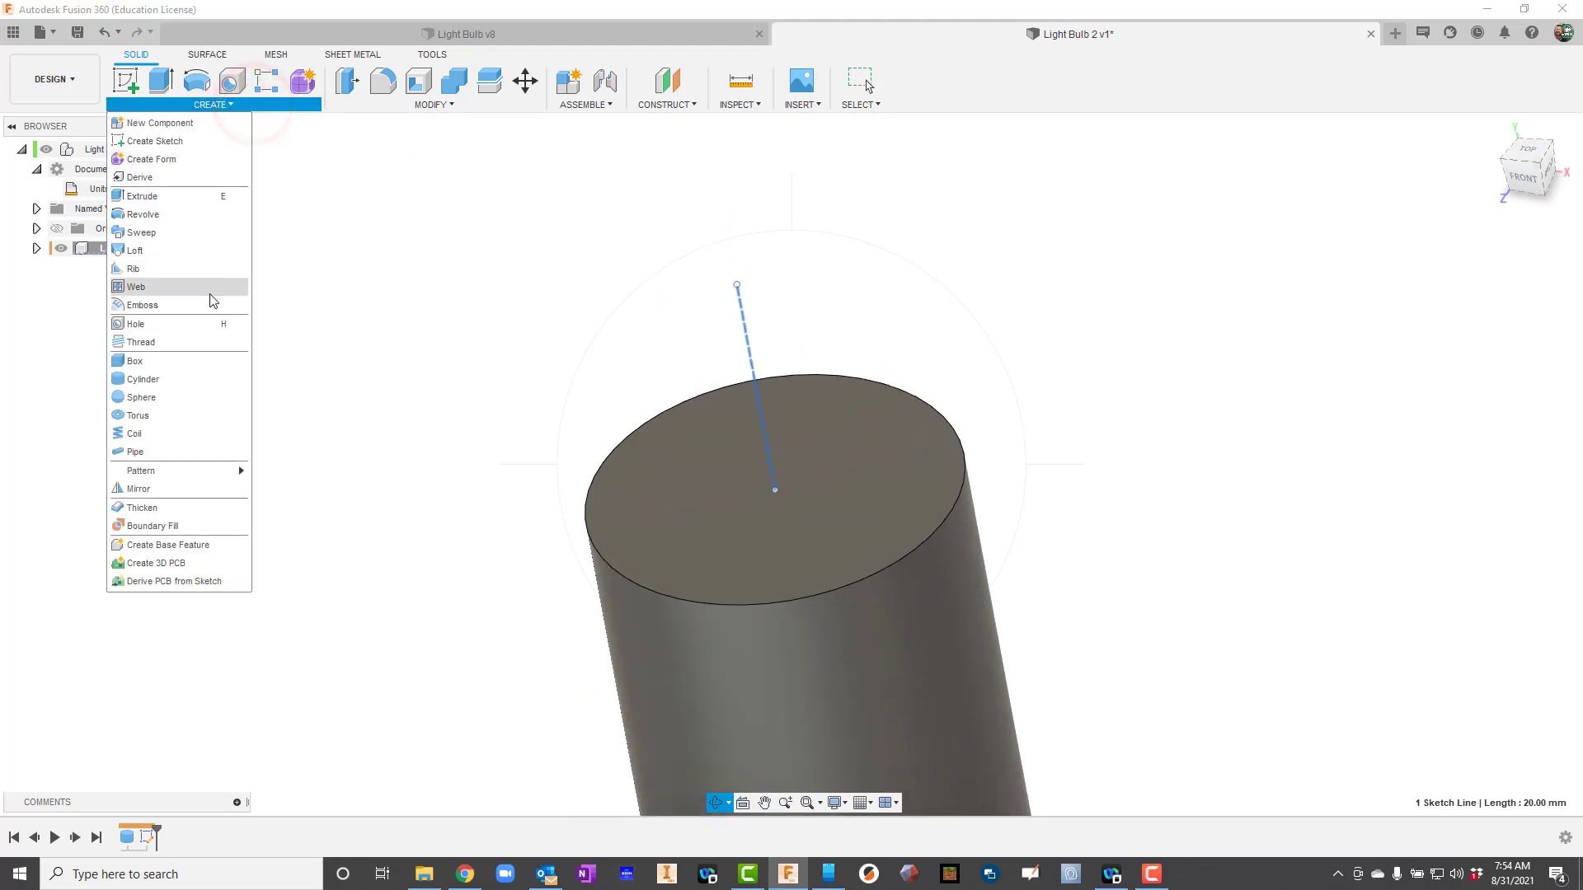
pyautogui.click(157, 399)
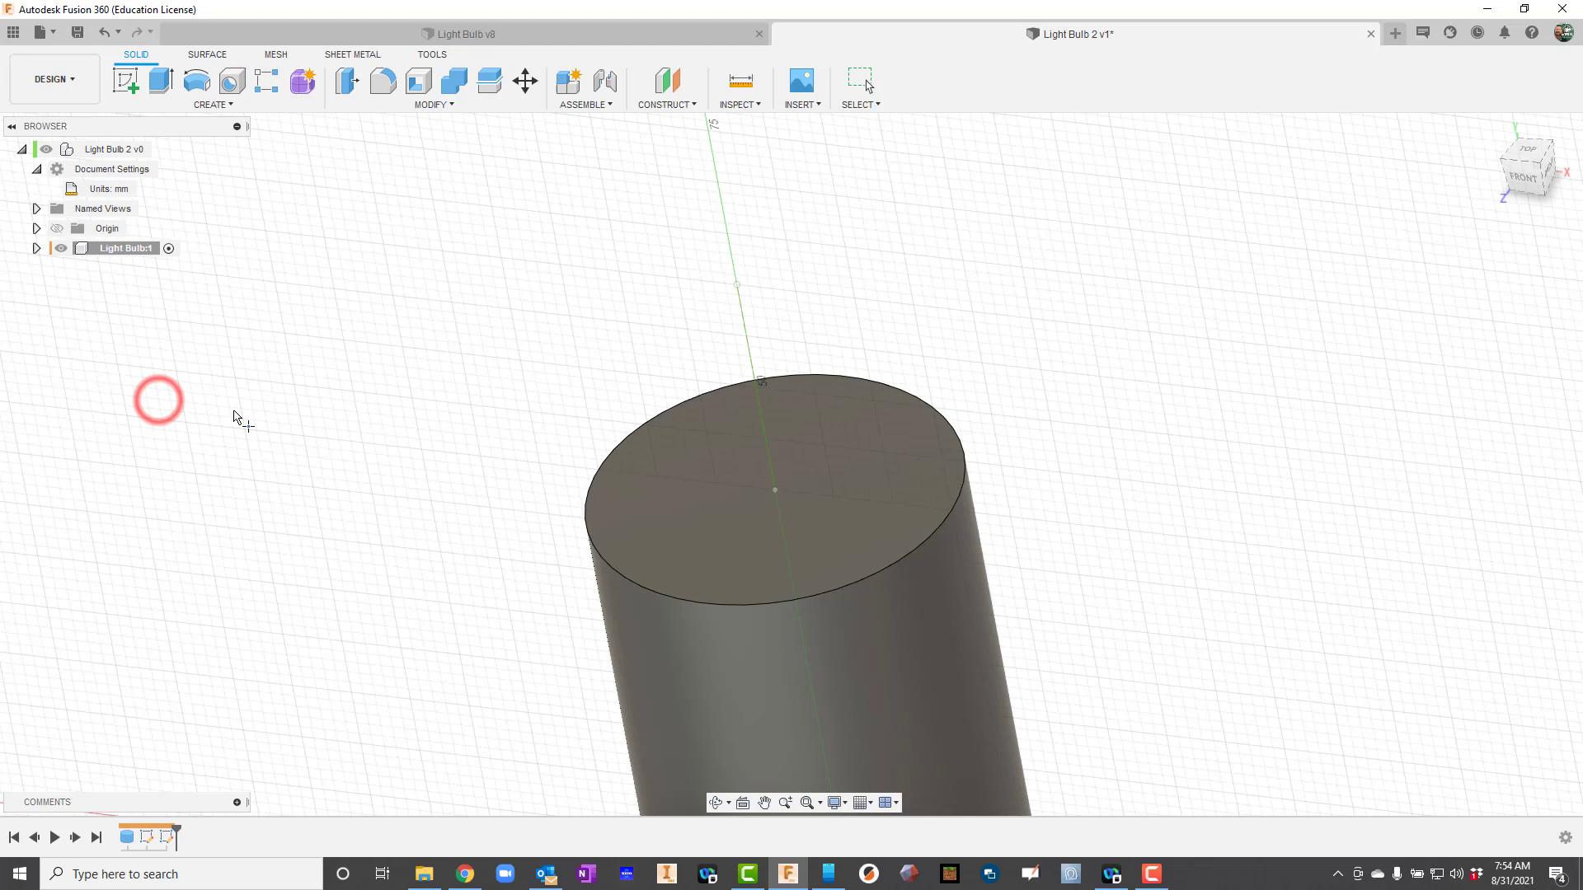
pyautogui.click(735, 283)
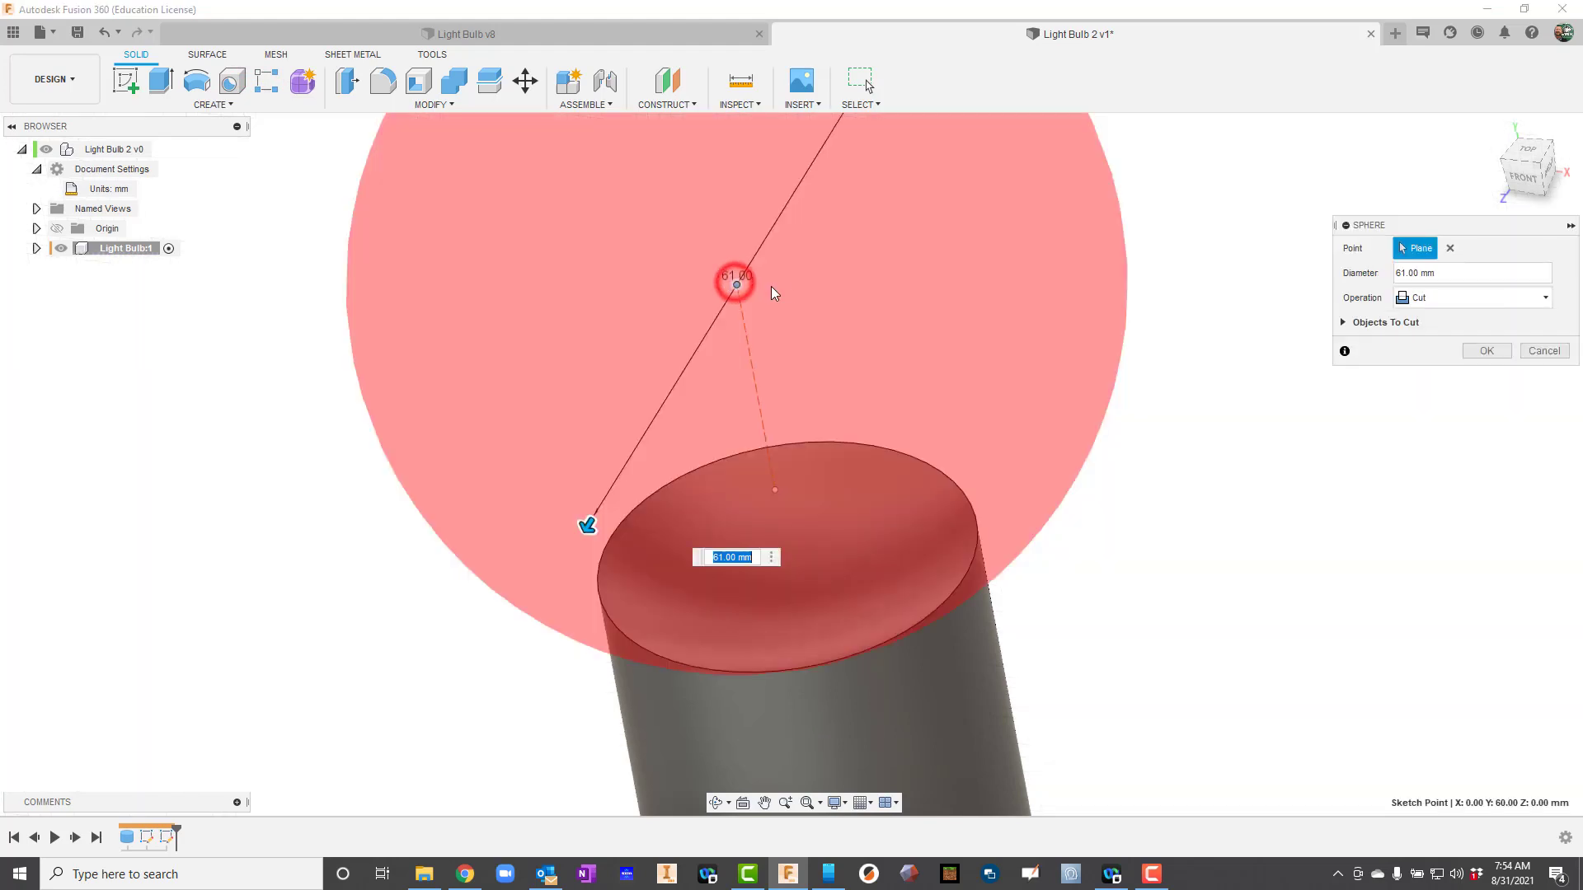
pyautogui.click(1448, 275)
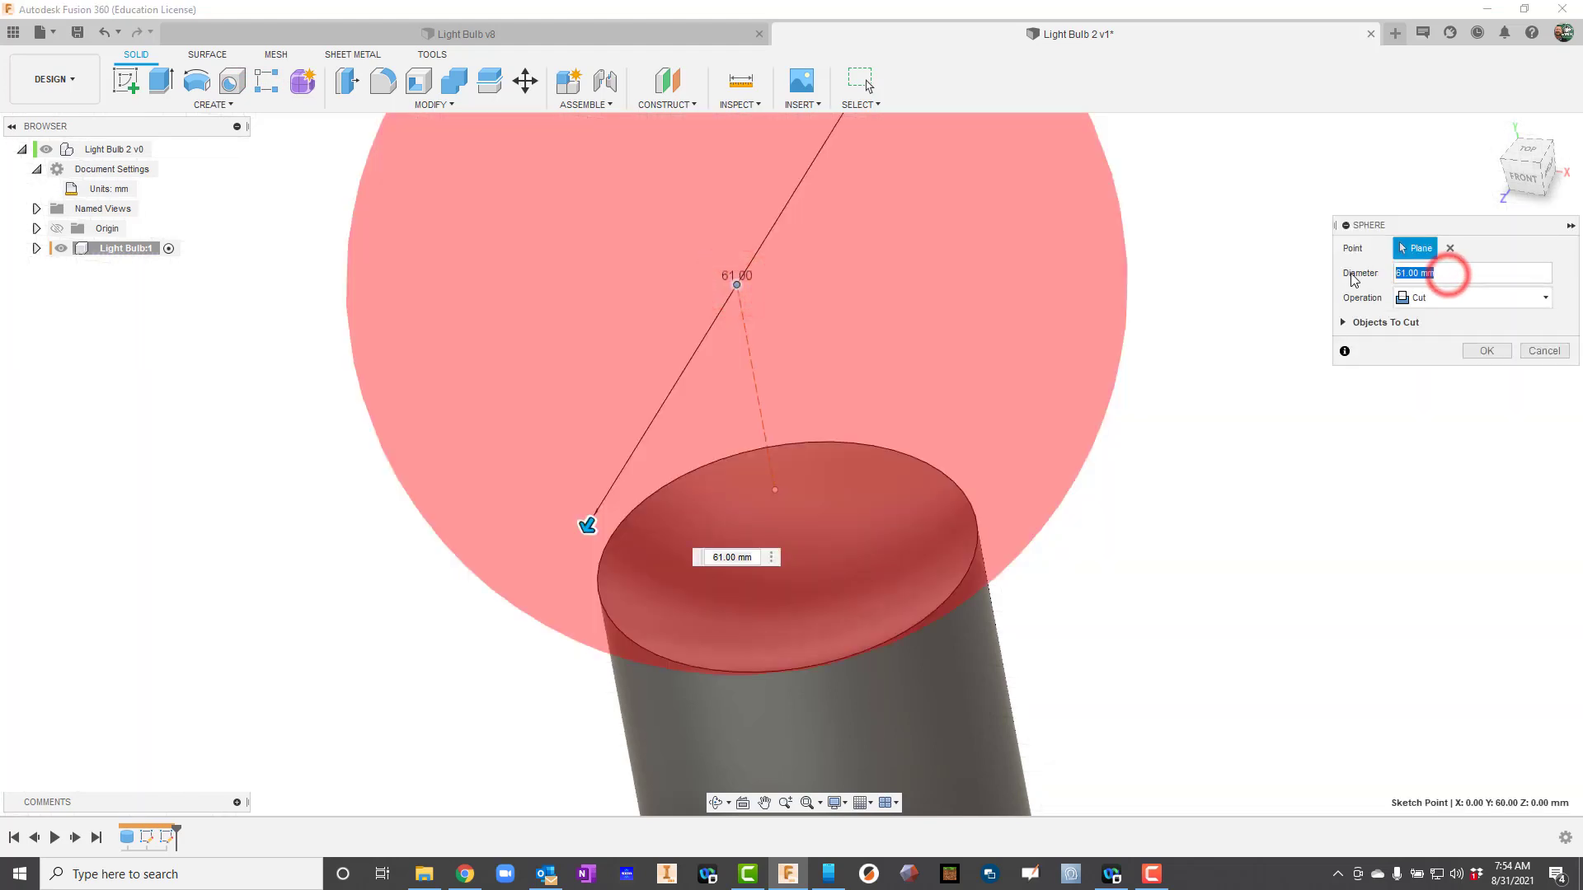
pyautogui.write('61')
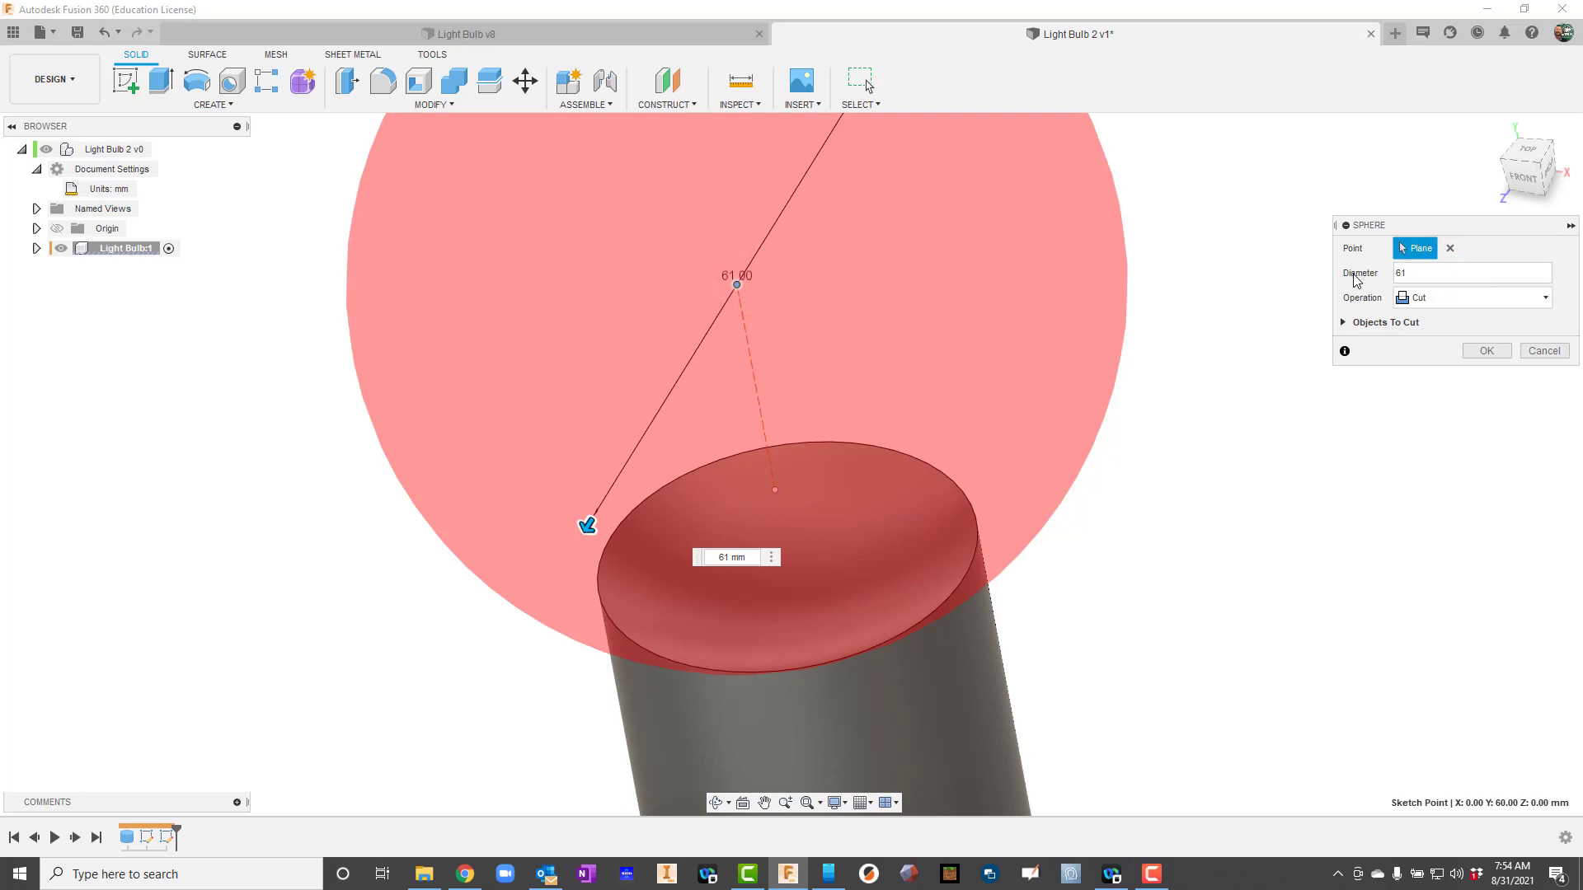
# Set the sphere's operation to Join and create it on the cylinder.
pyautogui.click(1432, 303)
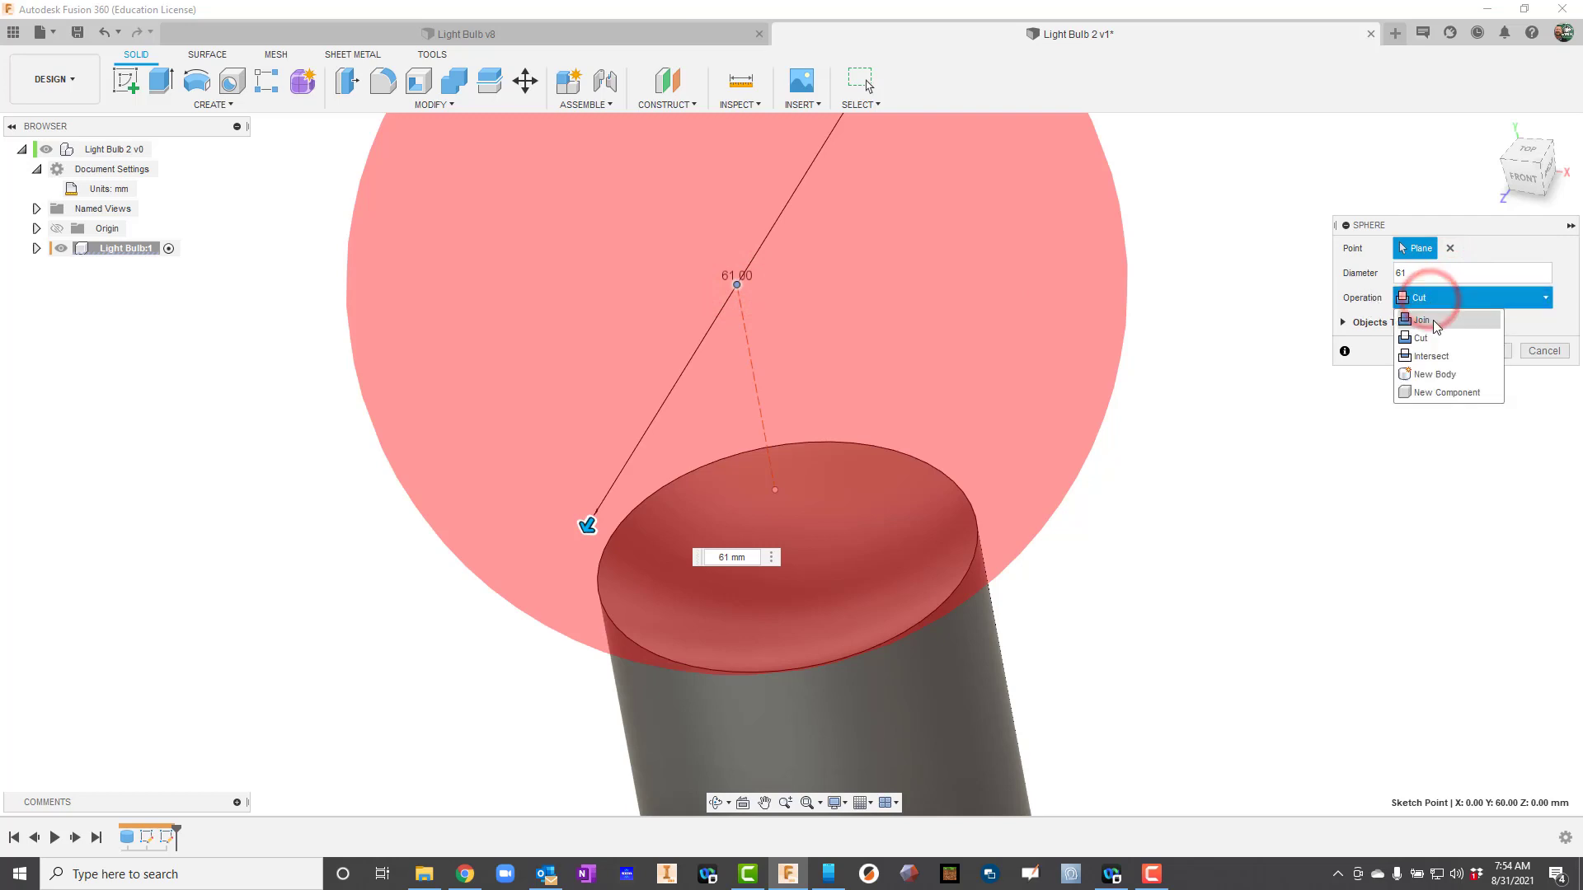
pyautogui.click(1433, 320)
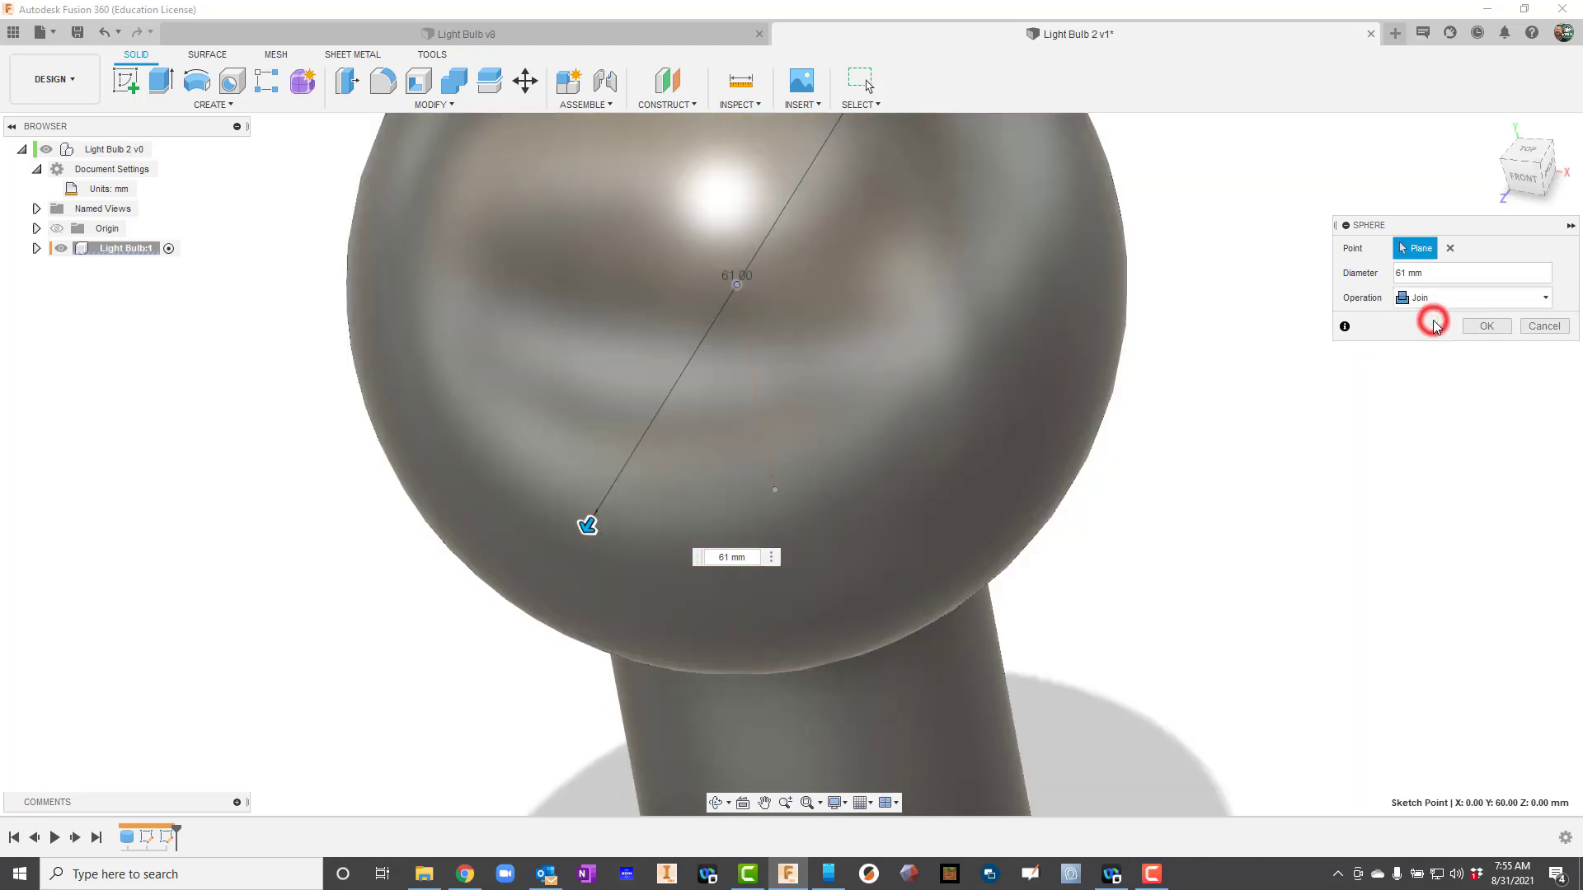
pyautogui.click(1486, 326)
pyautogui.scroll(-2, 1243, 360)
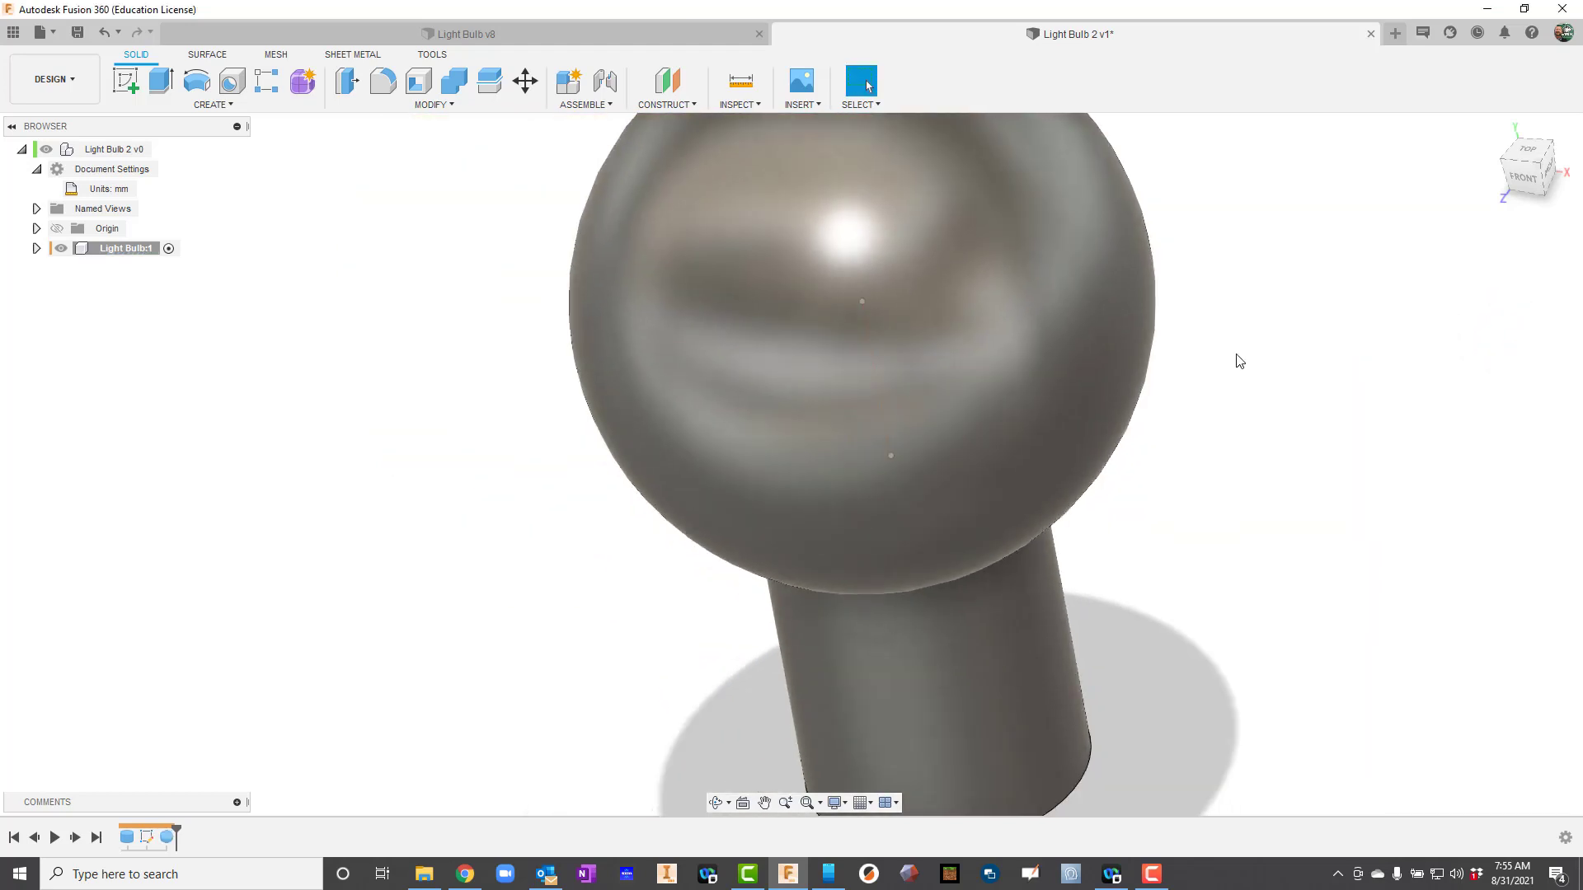
pyautogui.scroll(-1, 1244, 350)
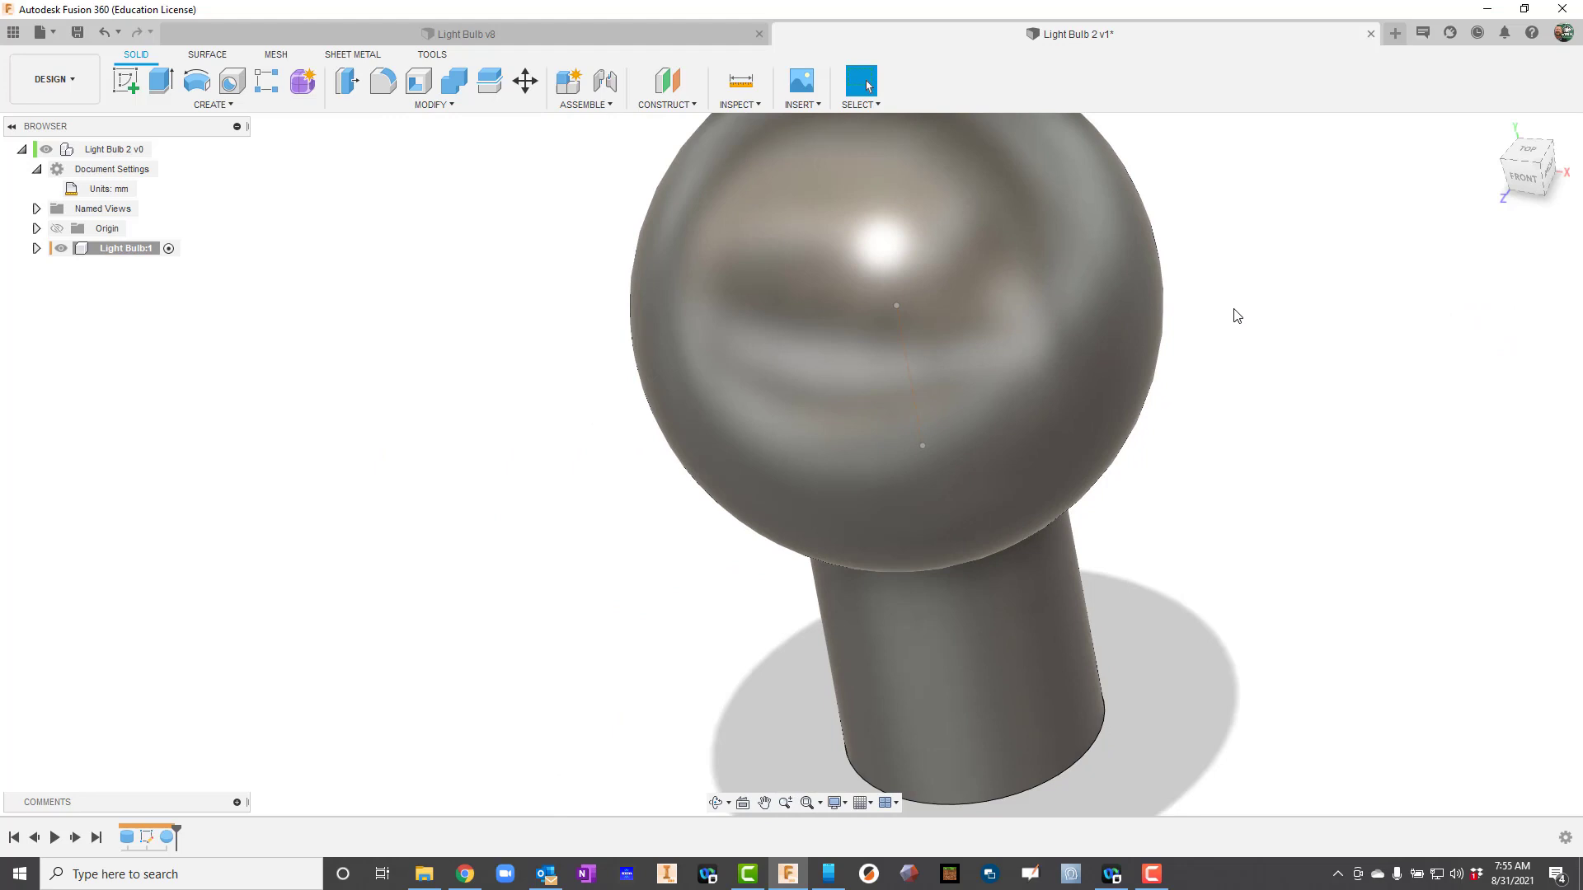
pyautogui.scroll(-3, 1344, 377)
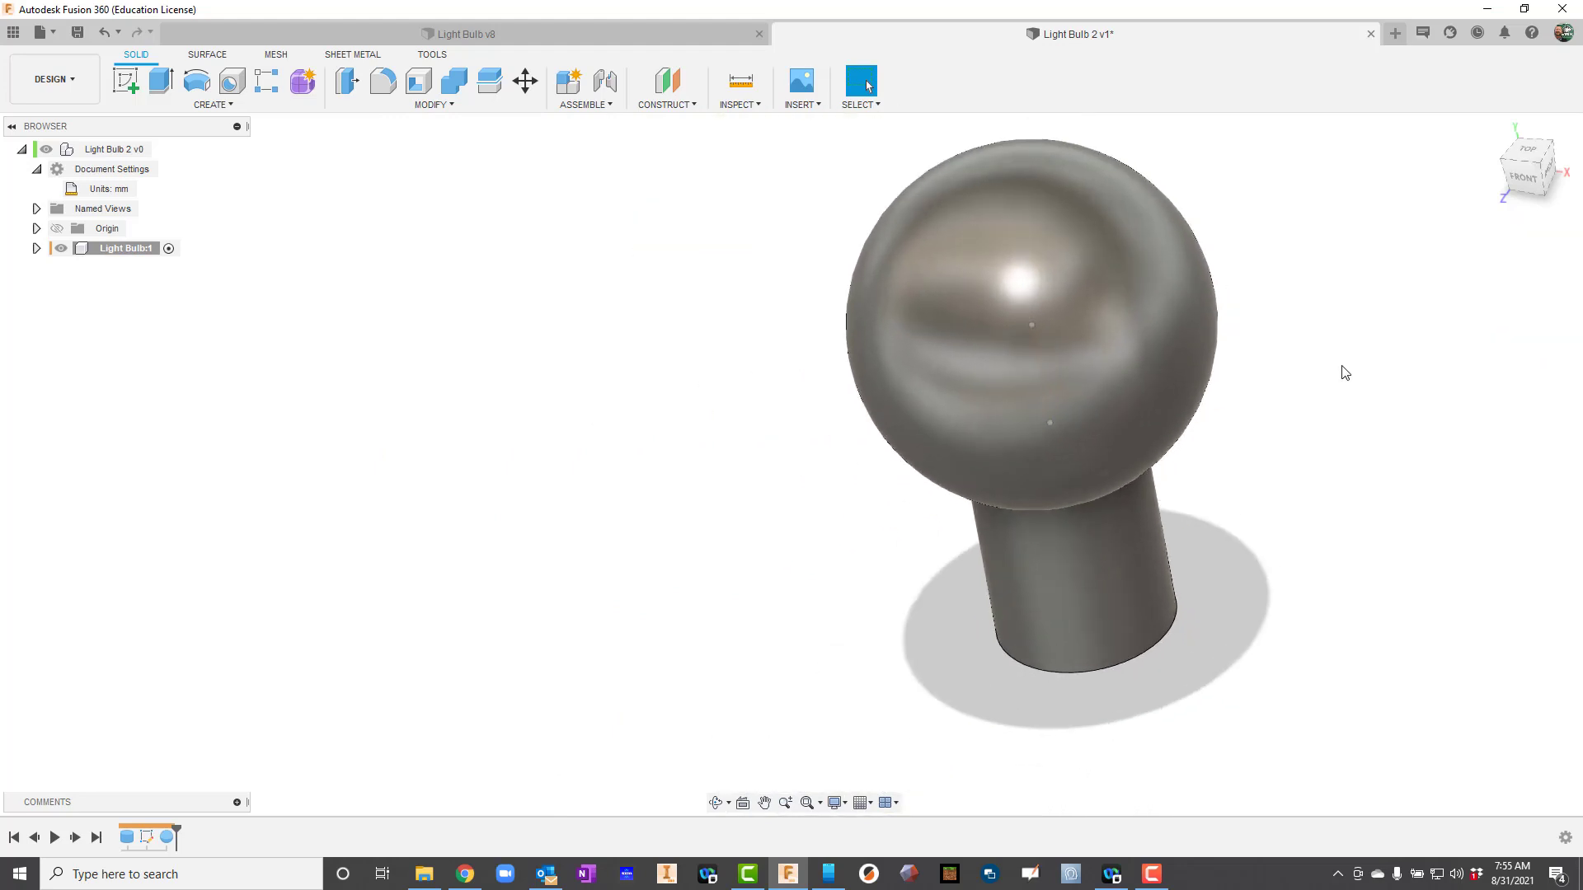
pyautogui.scroll(2, 1343, 373)
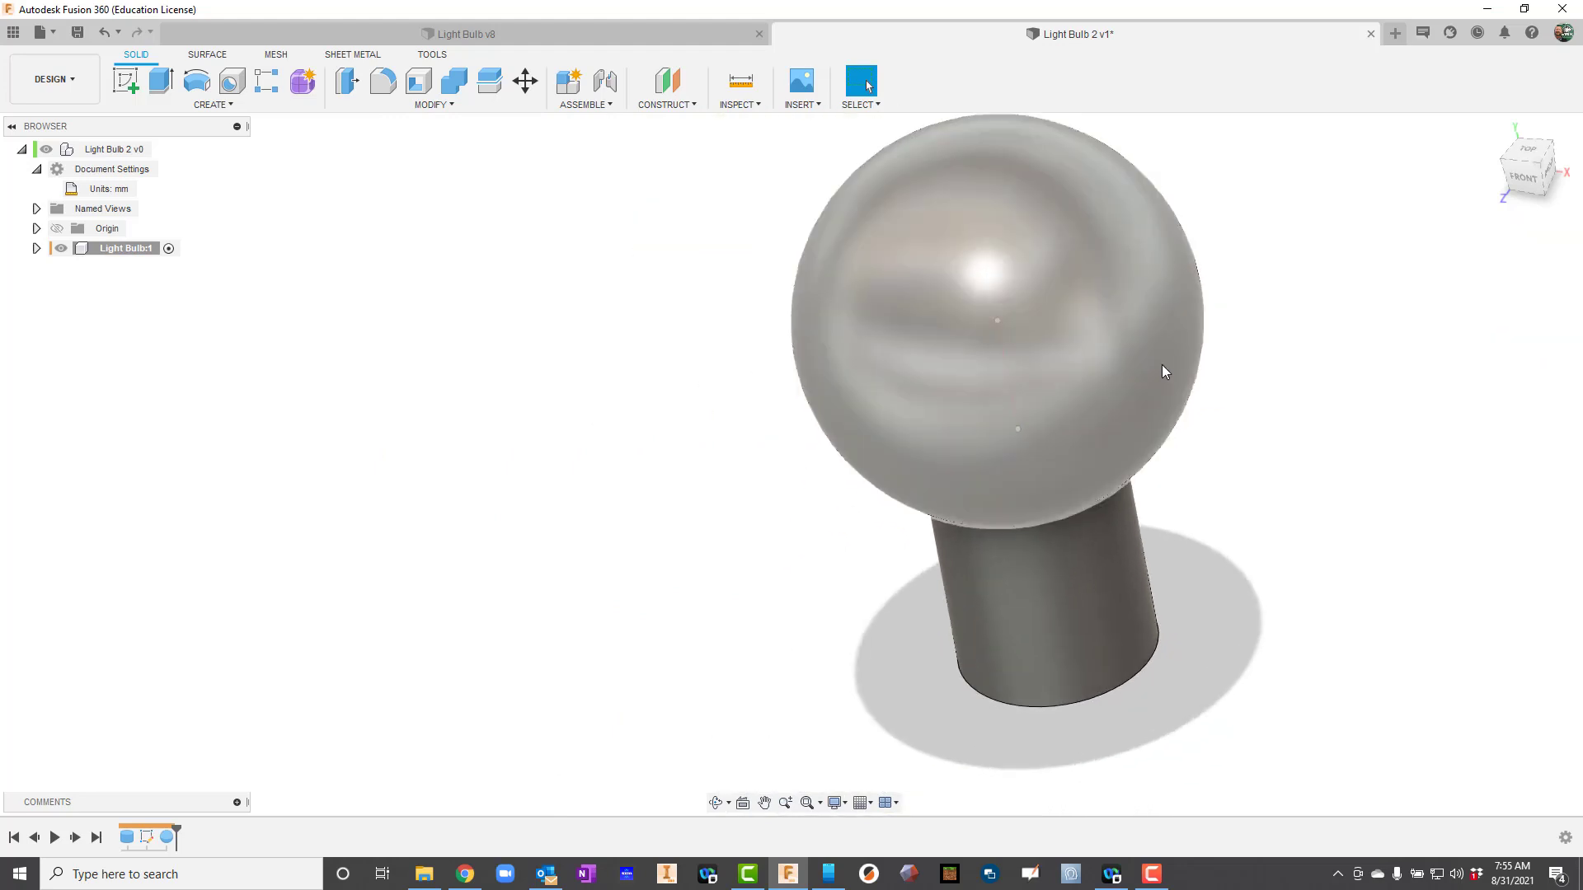
# Open the sphere's Appearance dialog and expand the Plastic materials folder.
pyautogui.click(1061, 316)
pyautogui.rightClick(1060, 316)
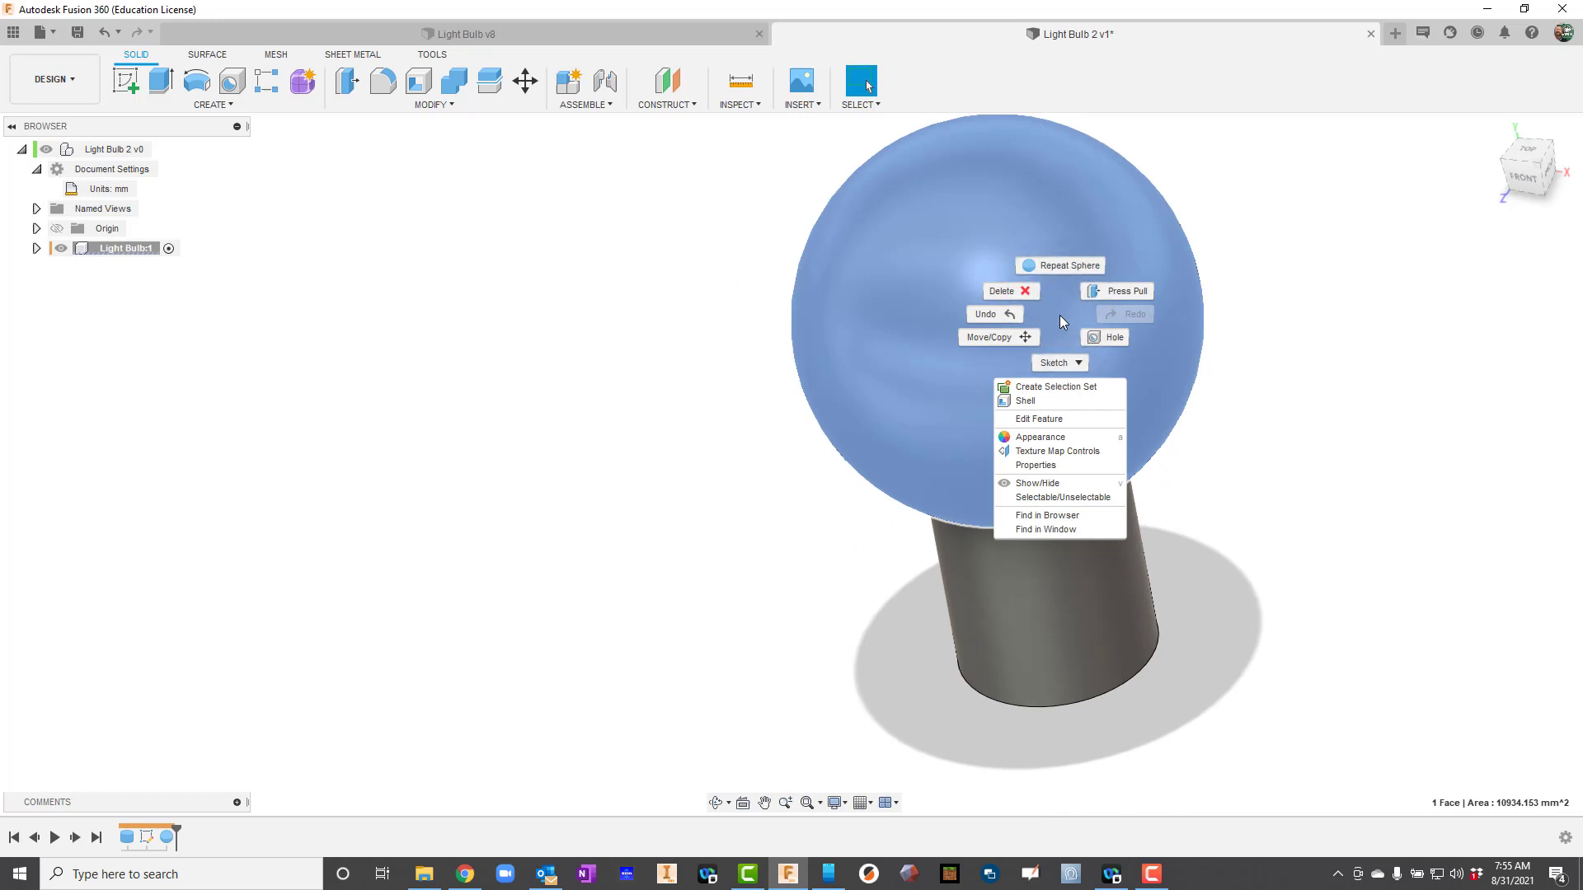
pyautogui.click(1052, 438)
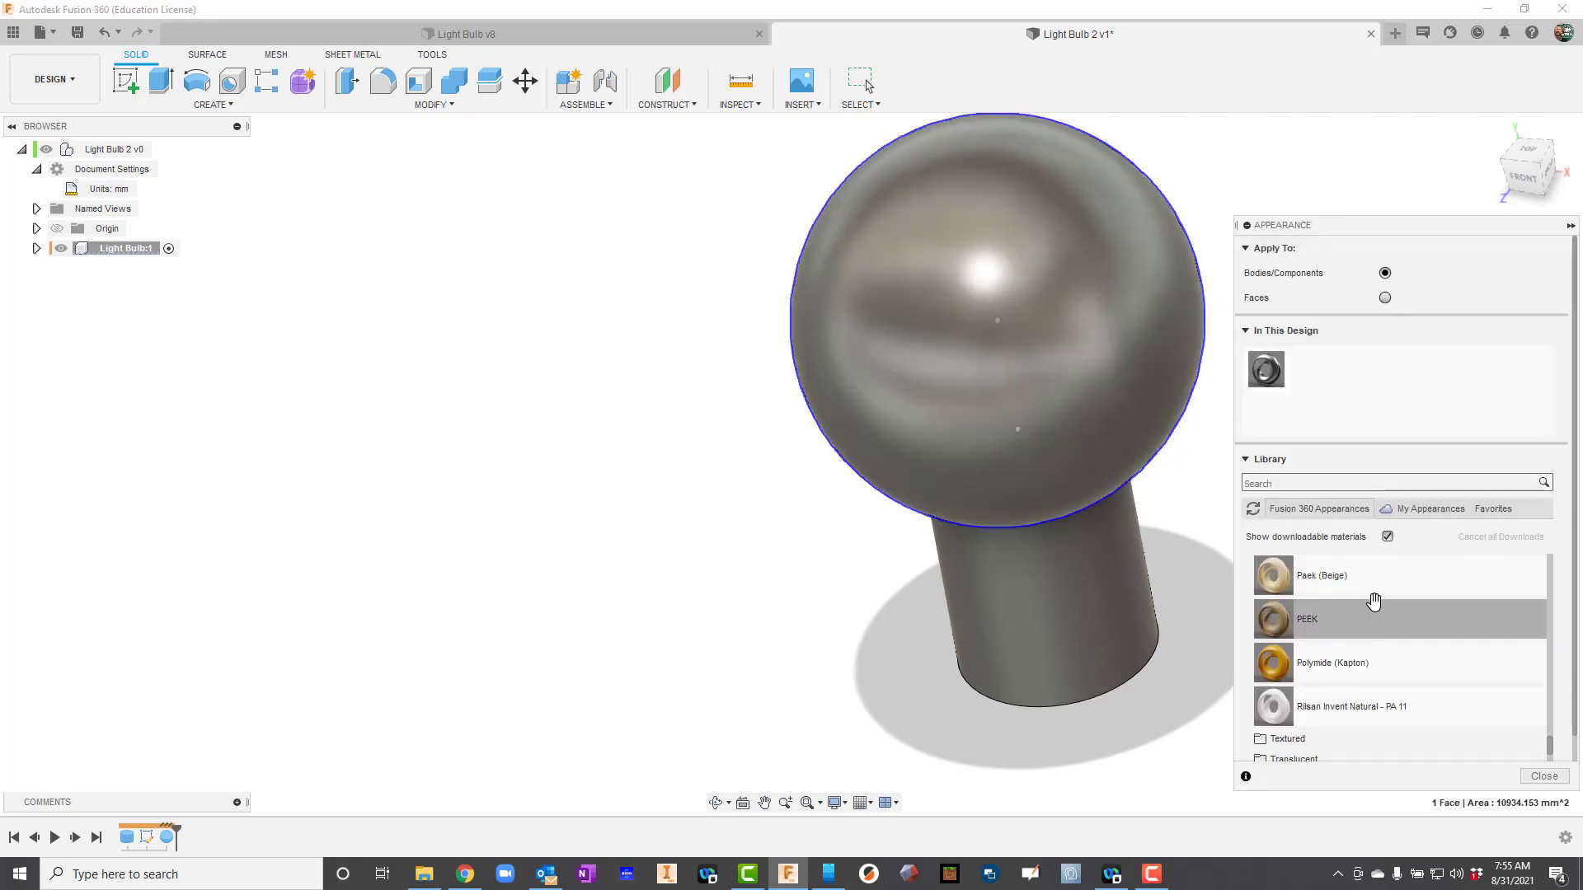
pyautogui.scroll(5, 1401, 569)
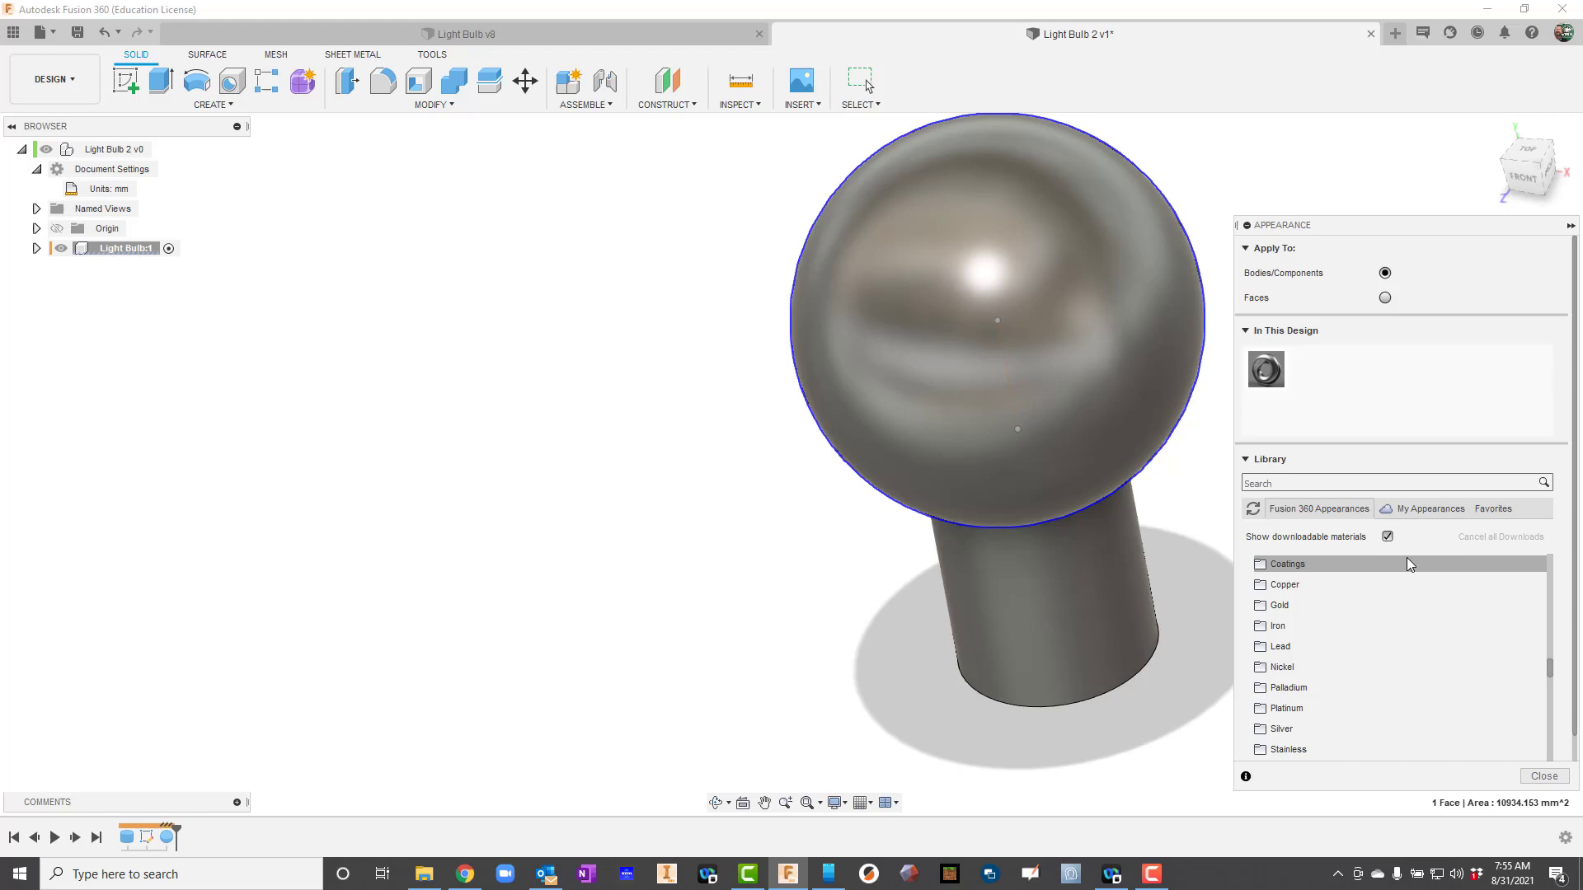
pyautogui.scroll(10, 1406, 557)
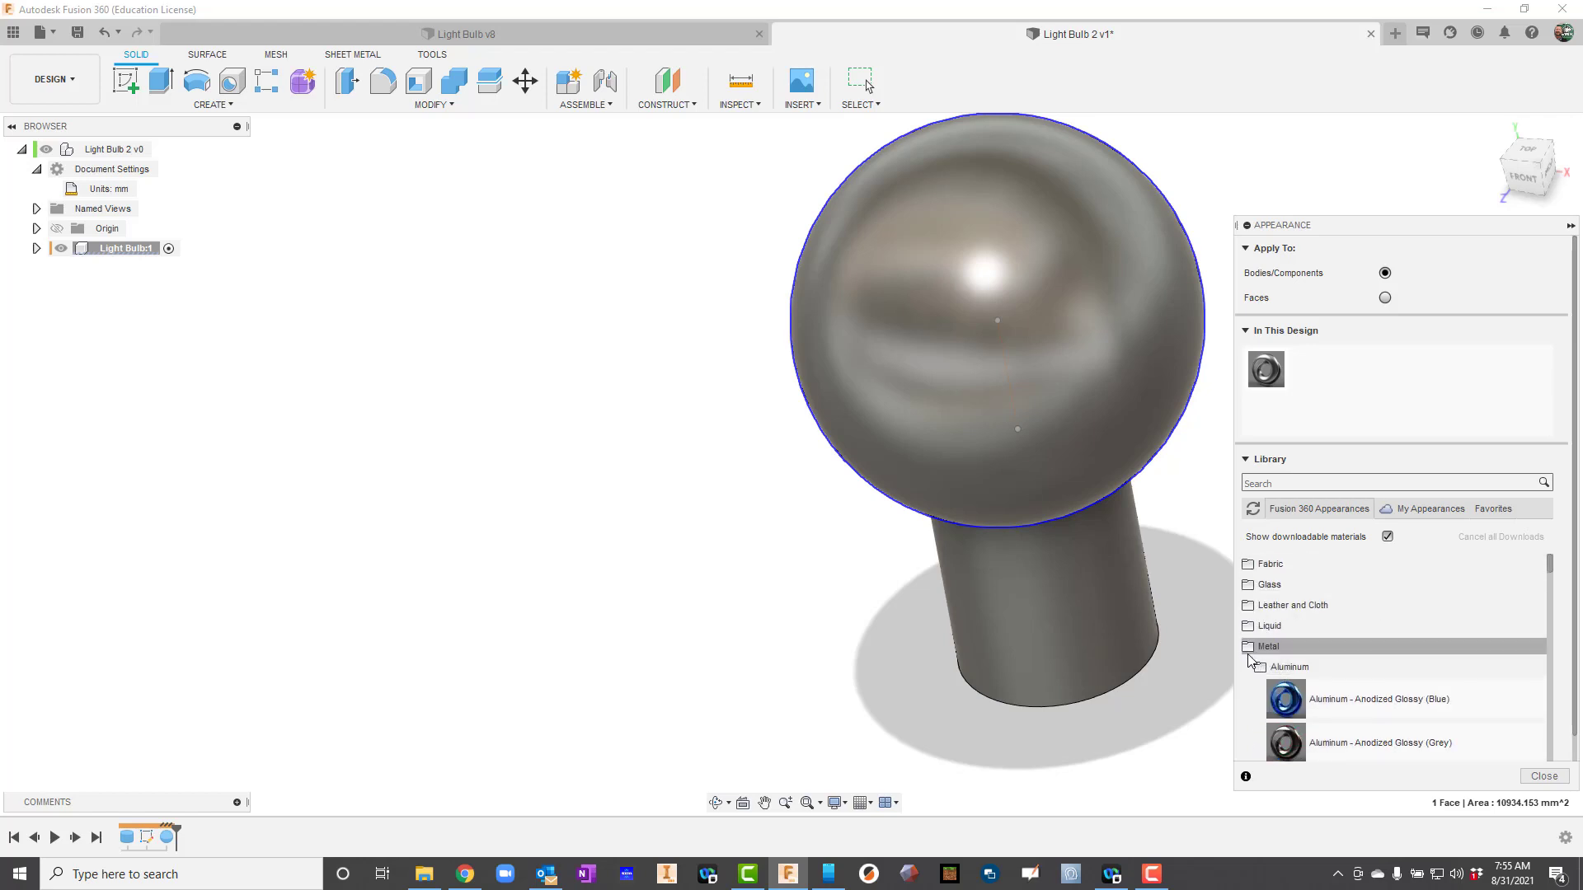
pyautogui.click(1249, 648)
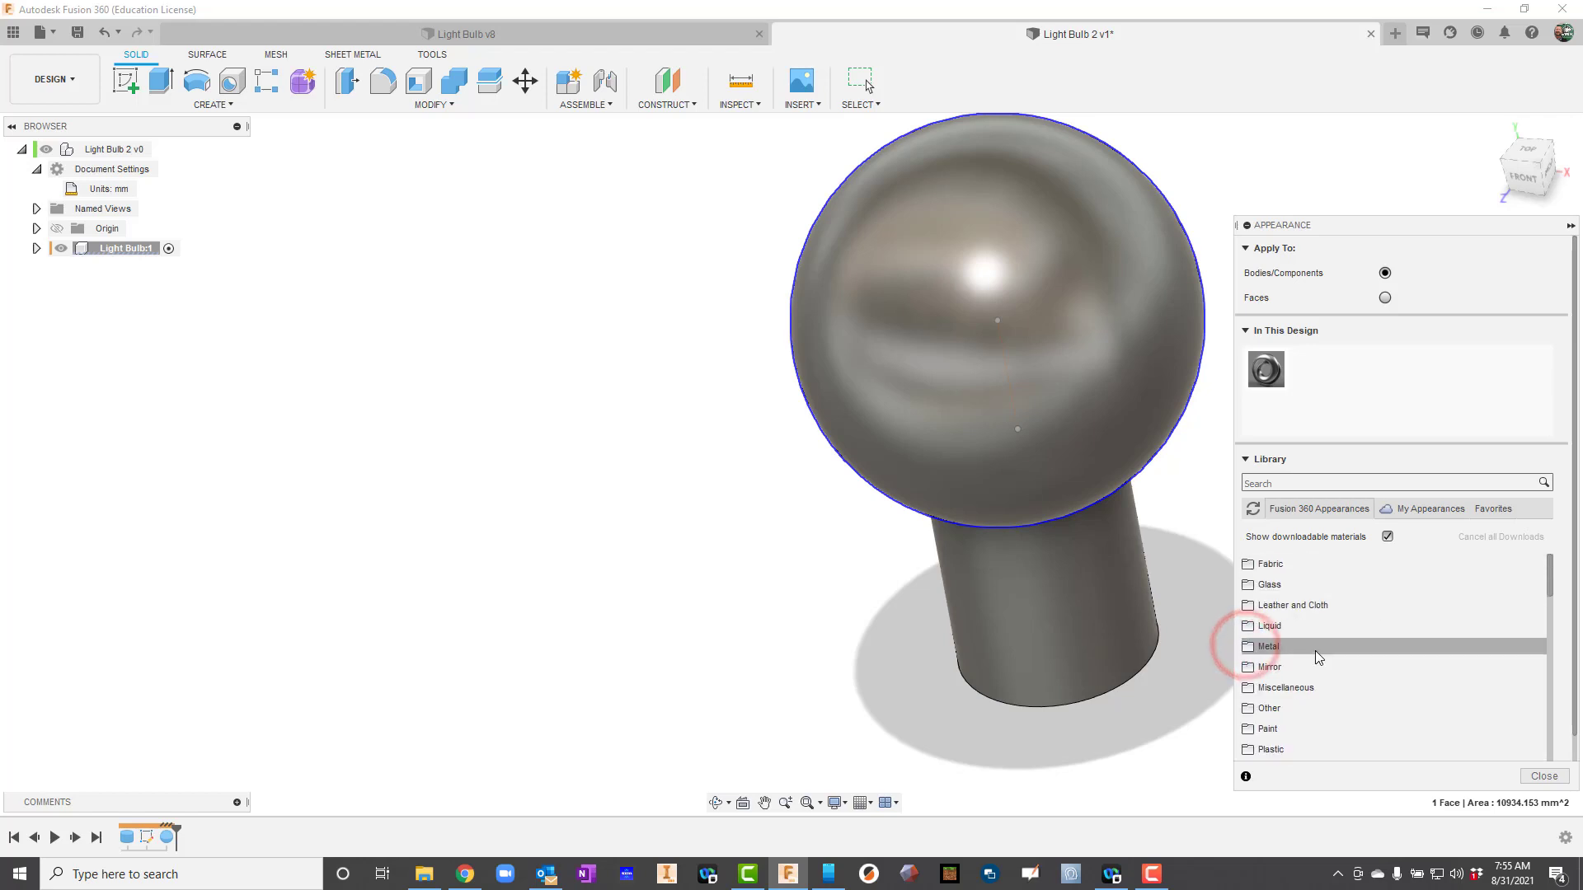
pyautogui.scroll(-3, 1314, 655)
pyautogui.scroll(-5, 1369, 635)
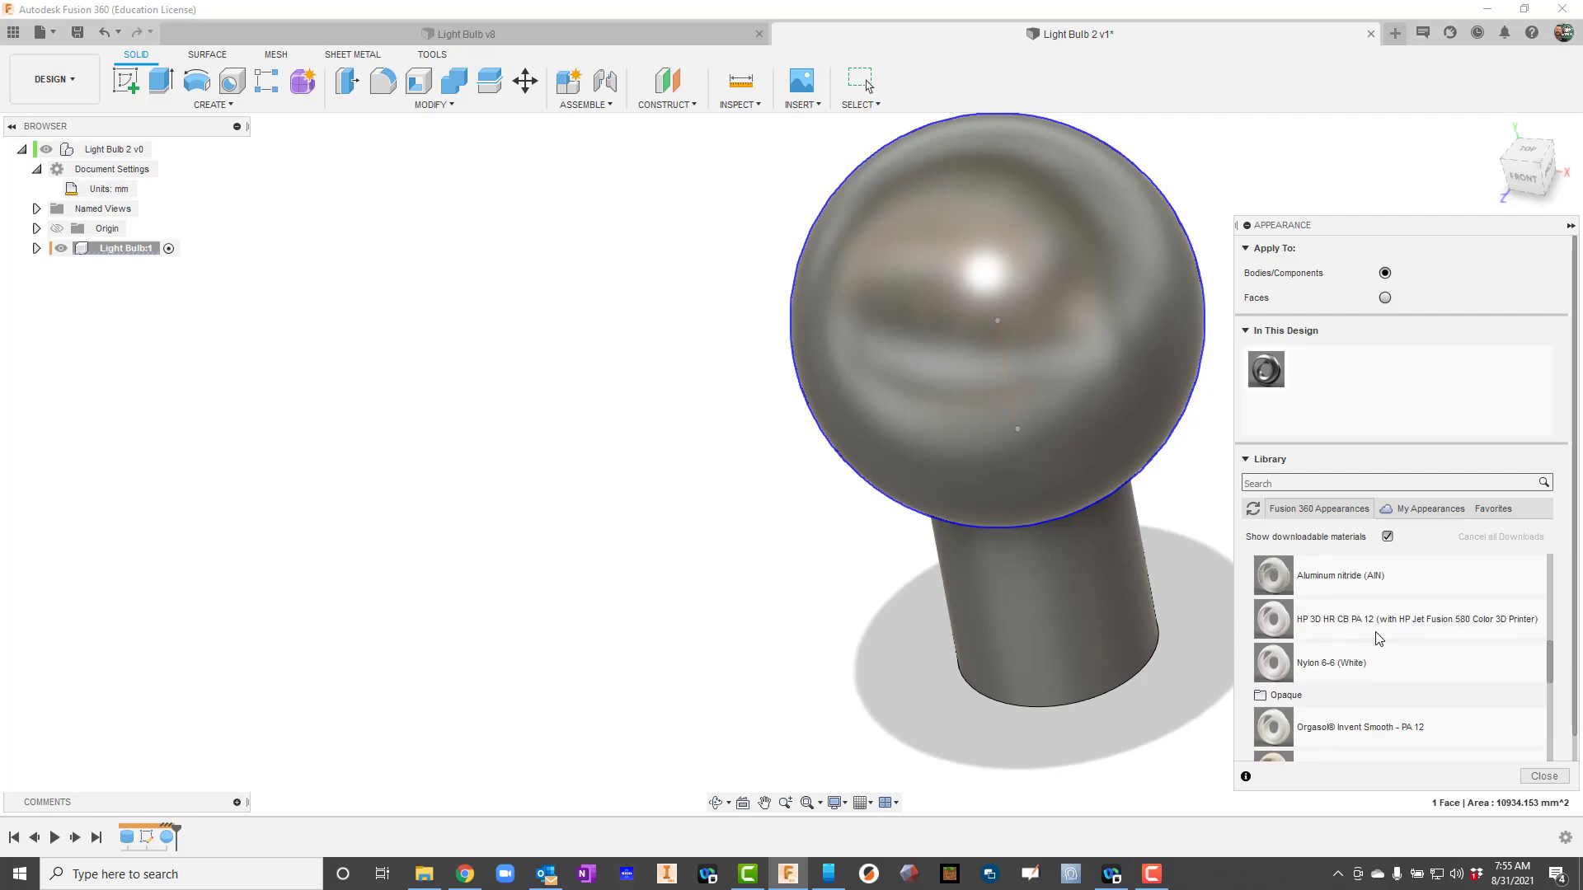
pyautogui.scroll(5, 1344, 635)
pyautogui.click(1249, 627)
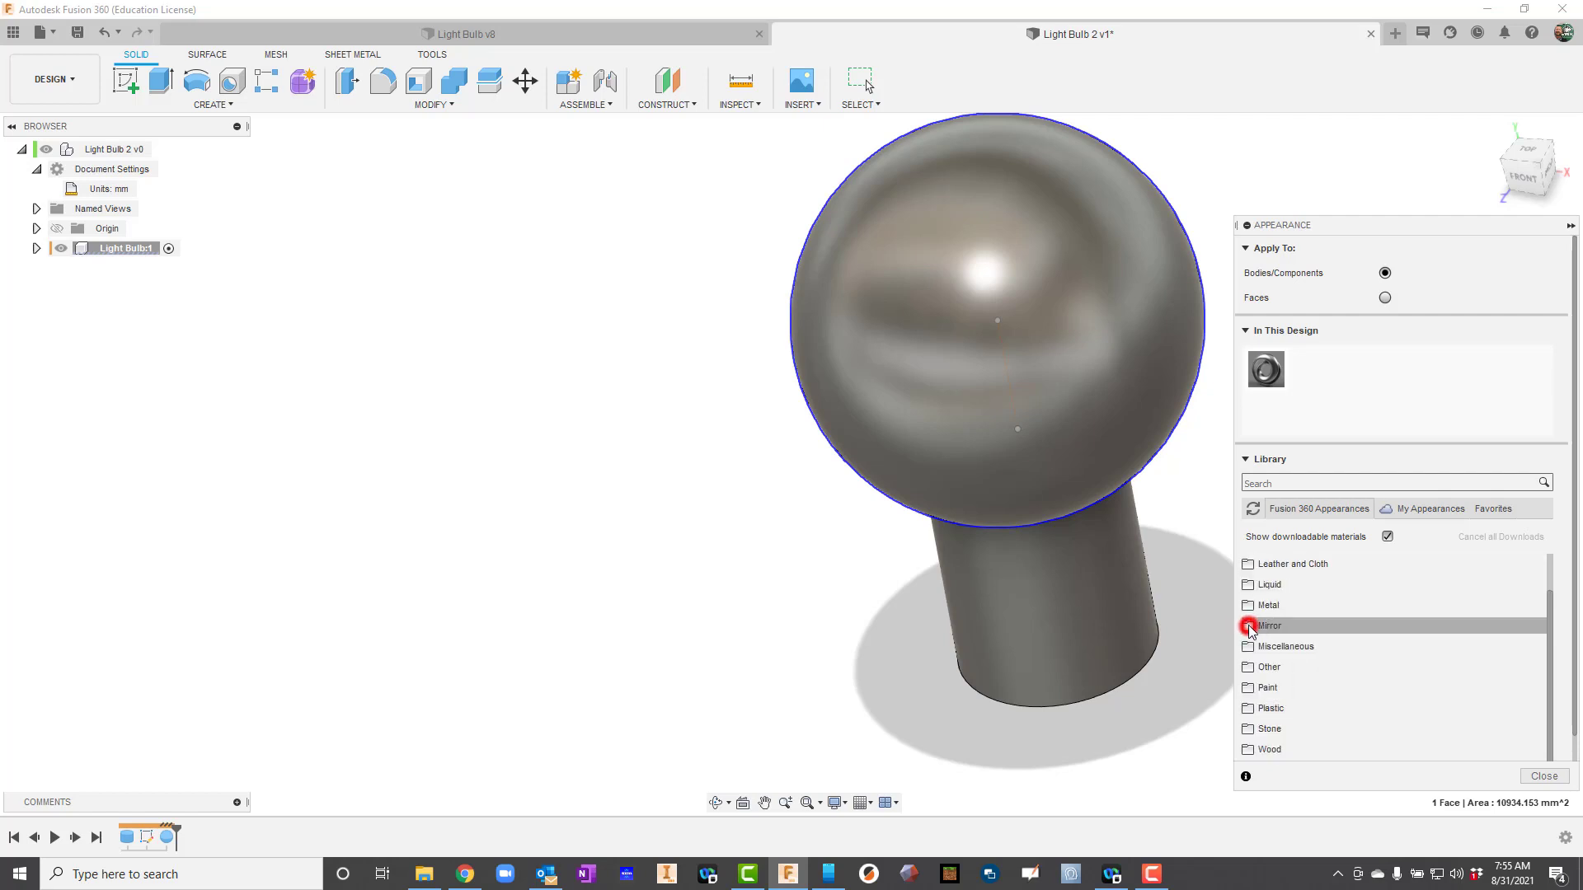
pyautogui.scroll(-1, 1369, 639)
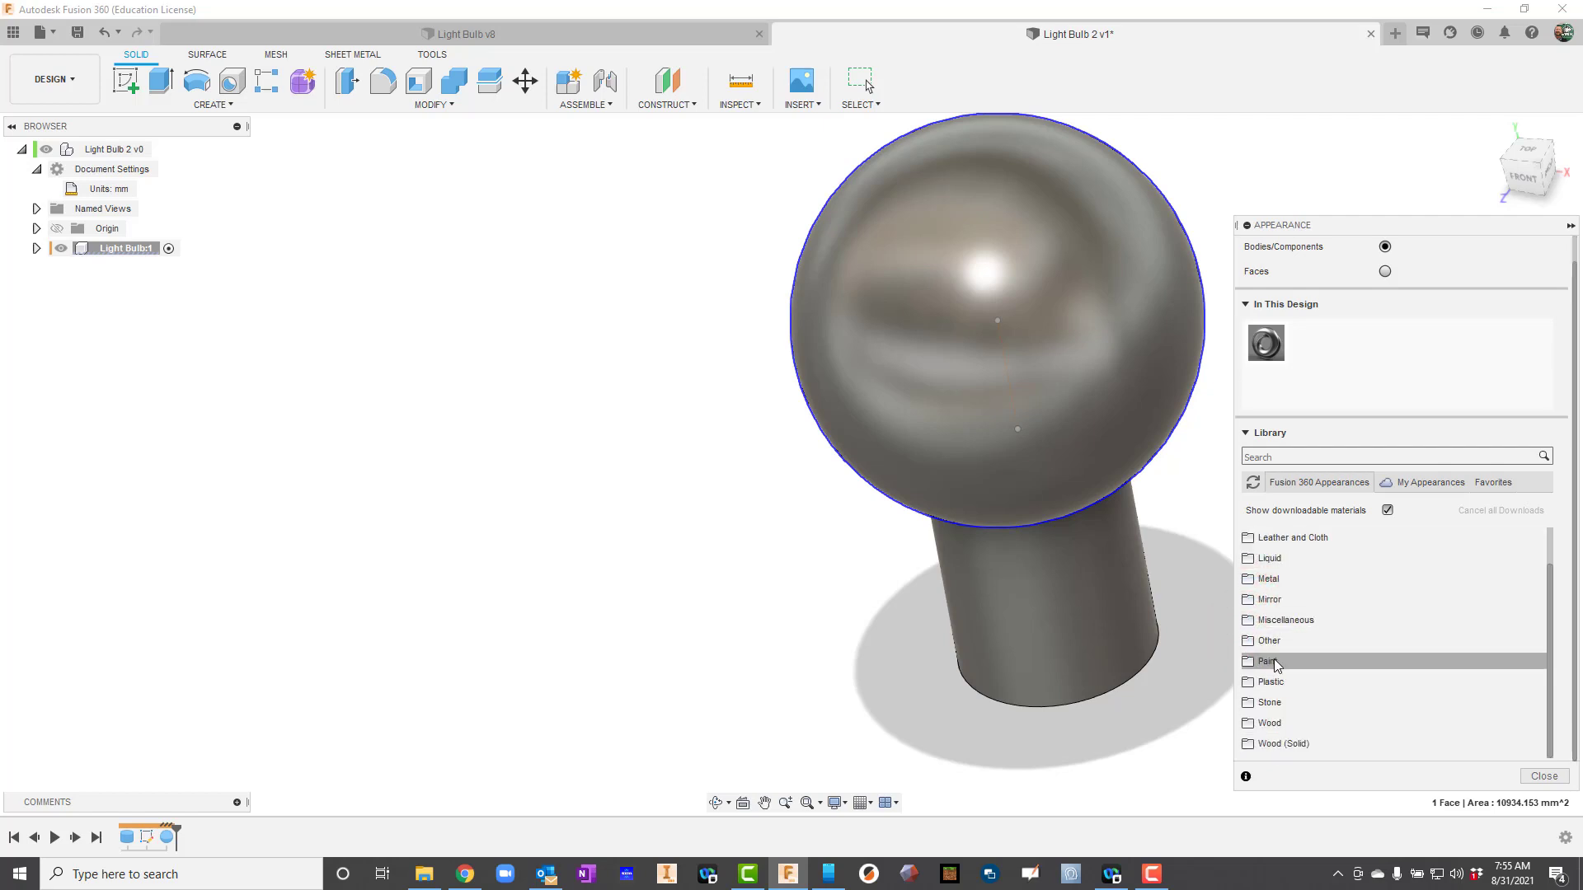
pyautogui.click(1251, 680)
# Apply Plastic - Translucent Glossy (White) from the Translucent group to the globe.
pyautogui.scroll(-5, 1356, 640)
pyautogui.scroll(-5, 1356, 640)
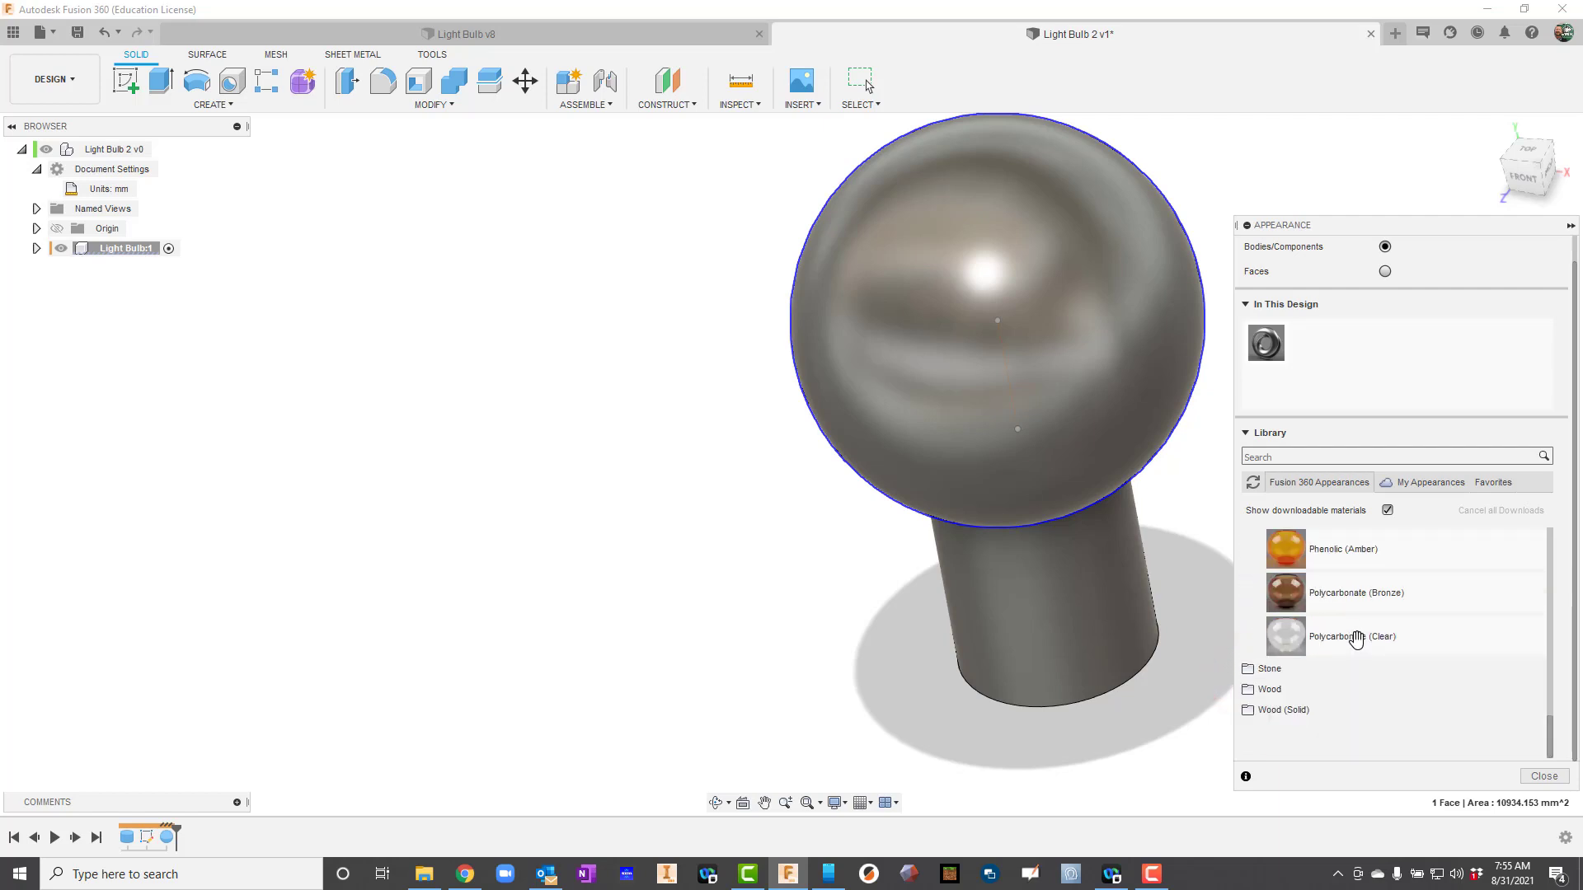
pyautogui.scroll(7, 1356, 640)
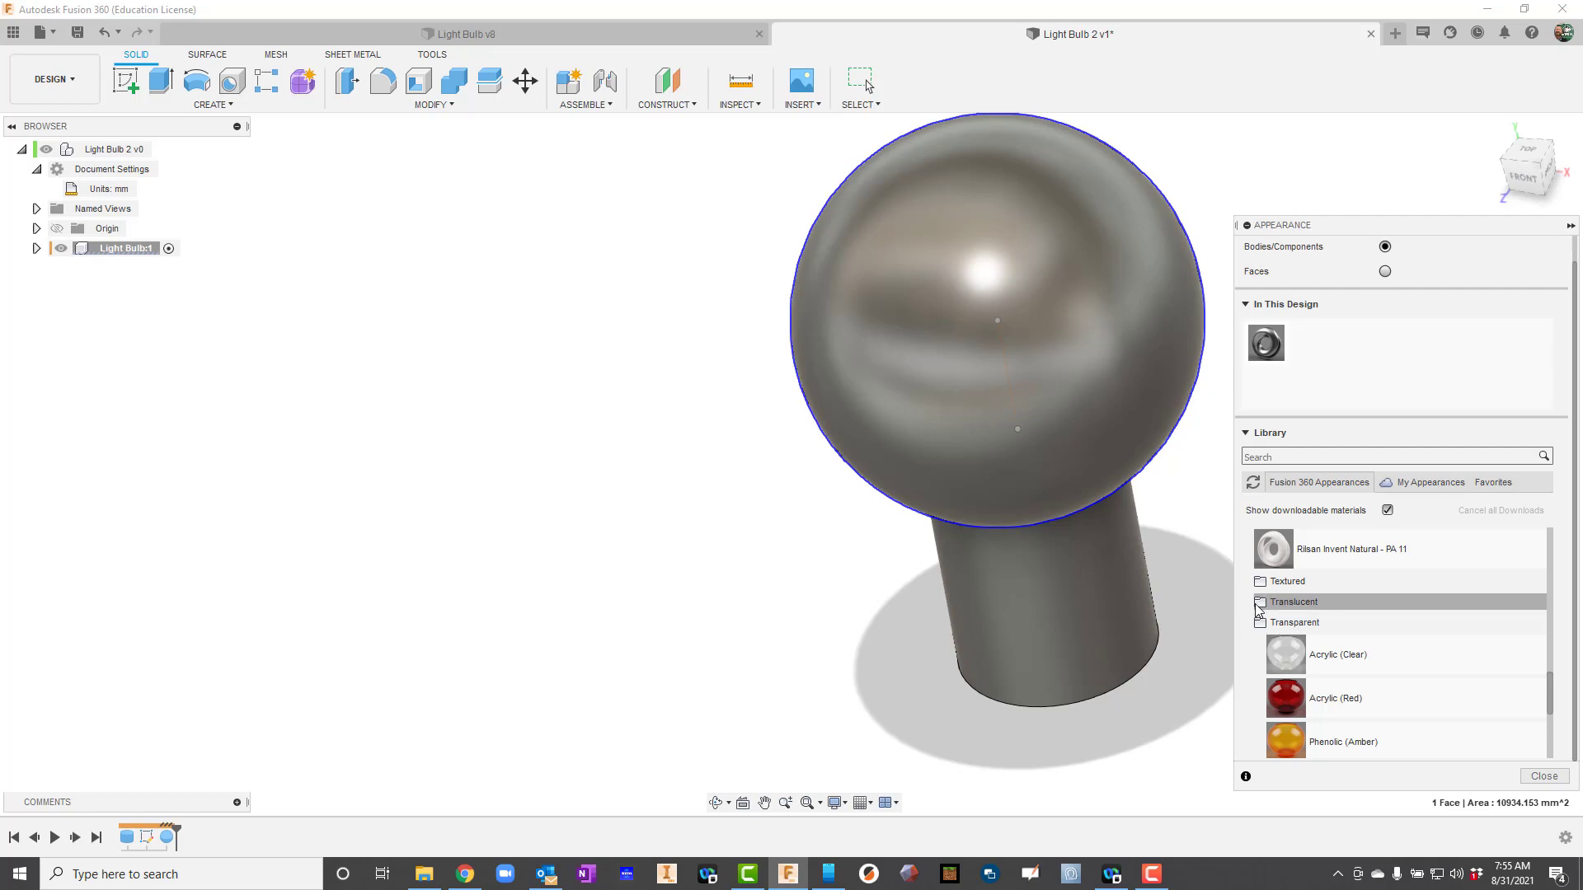
pyautogui.click(1256, 603)
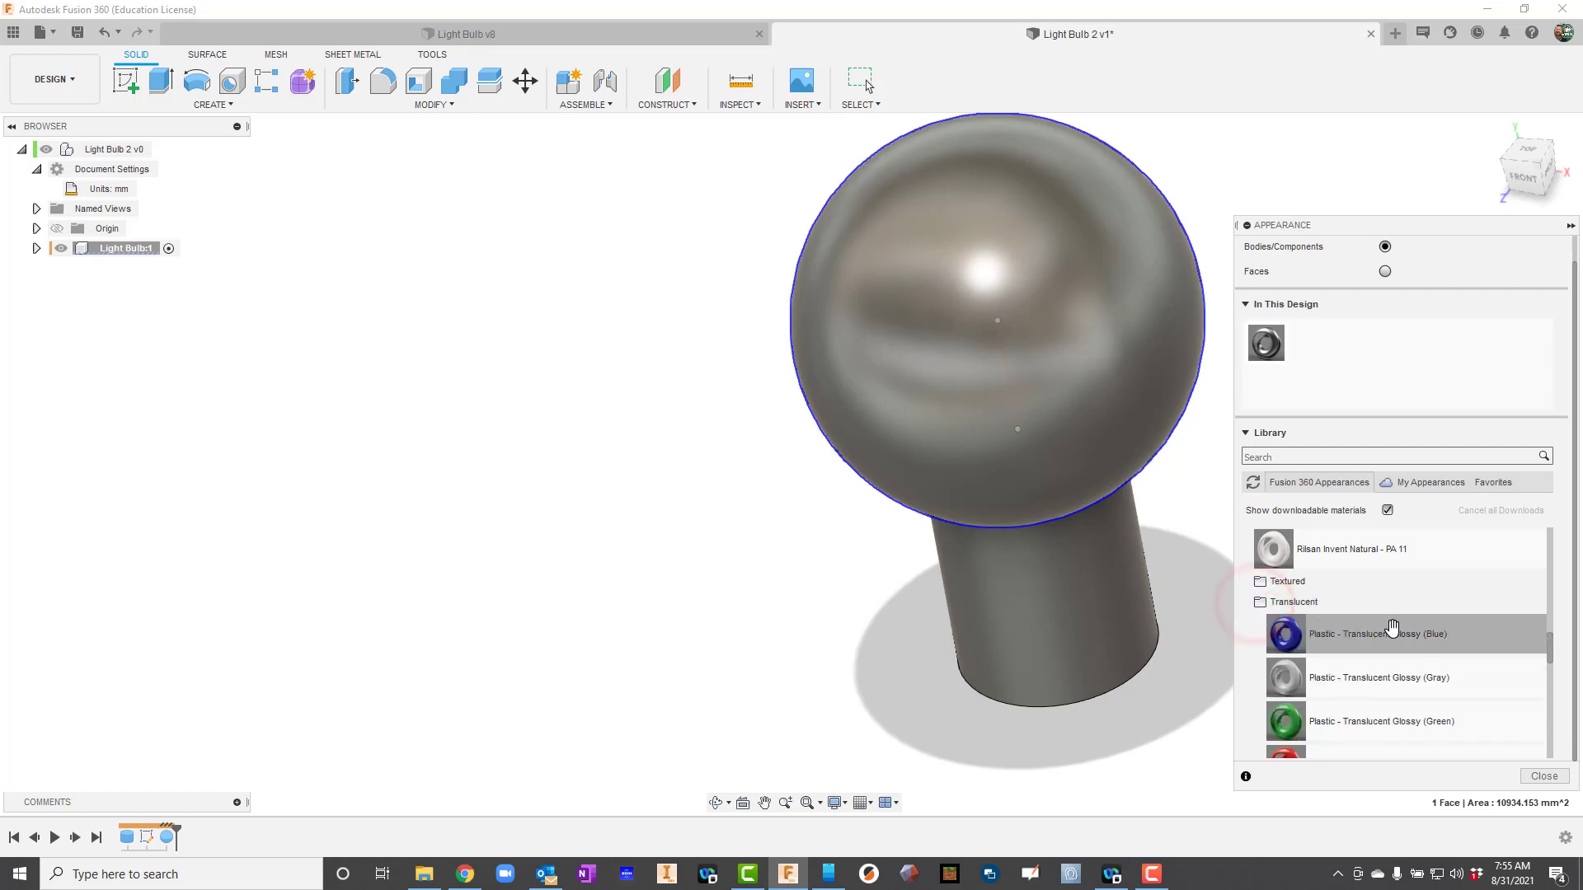
pyautogui.scroll(-2, 1369, 635)
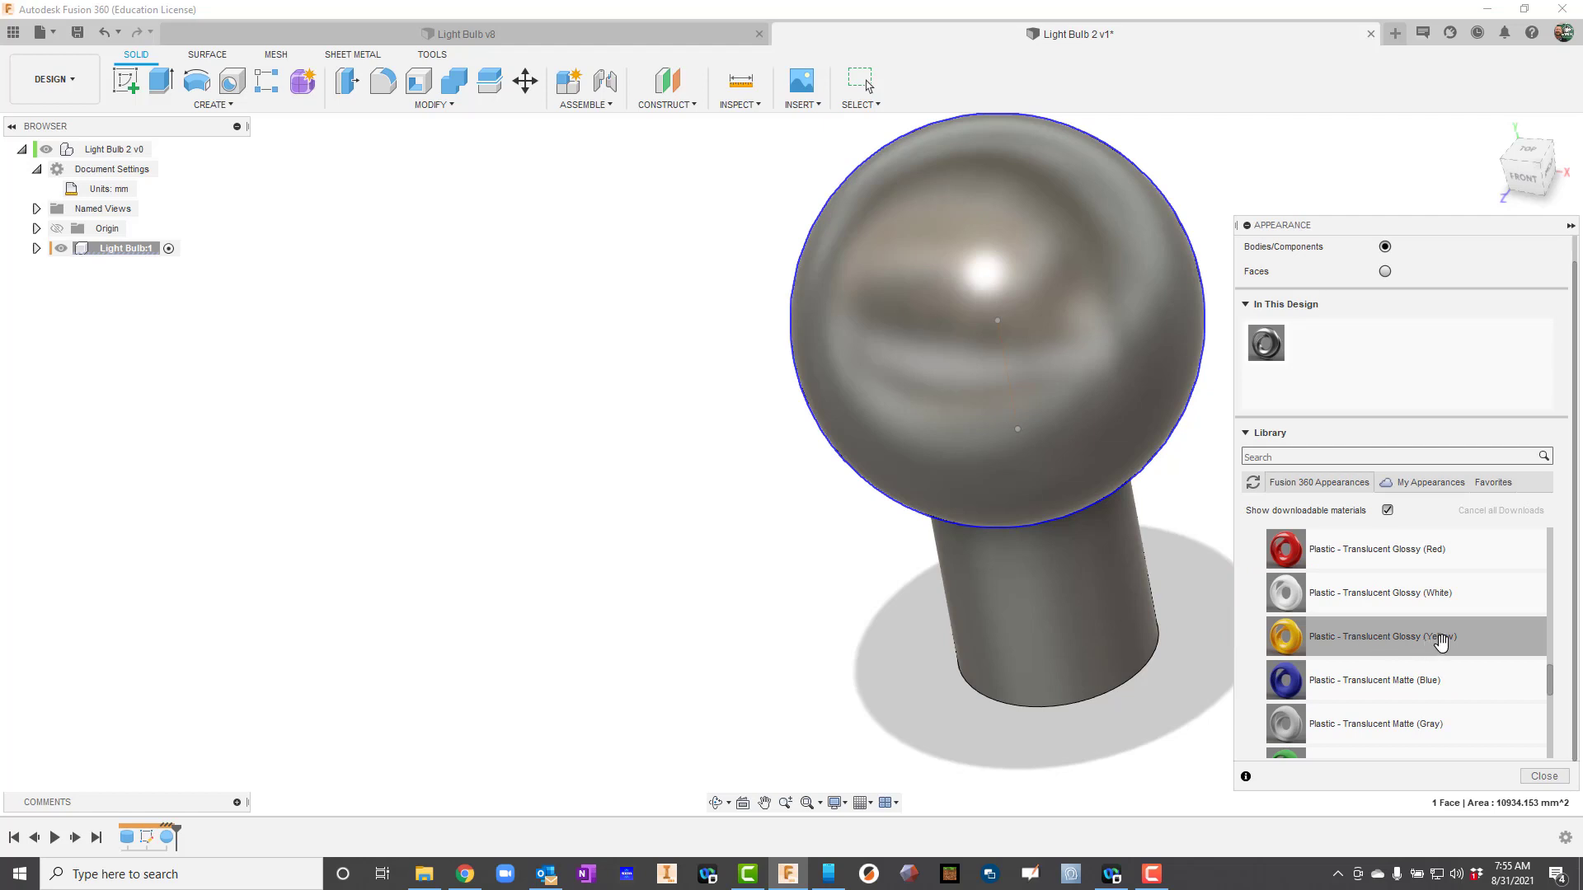
pyautogui.moveTo(1362, 598); pyautogui.dragTo(1106, 419)
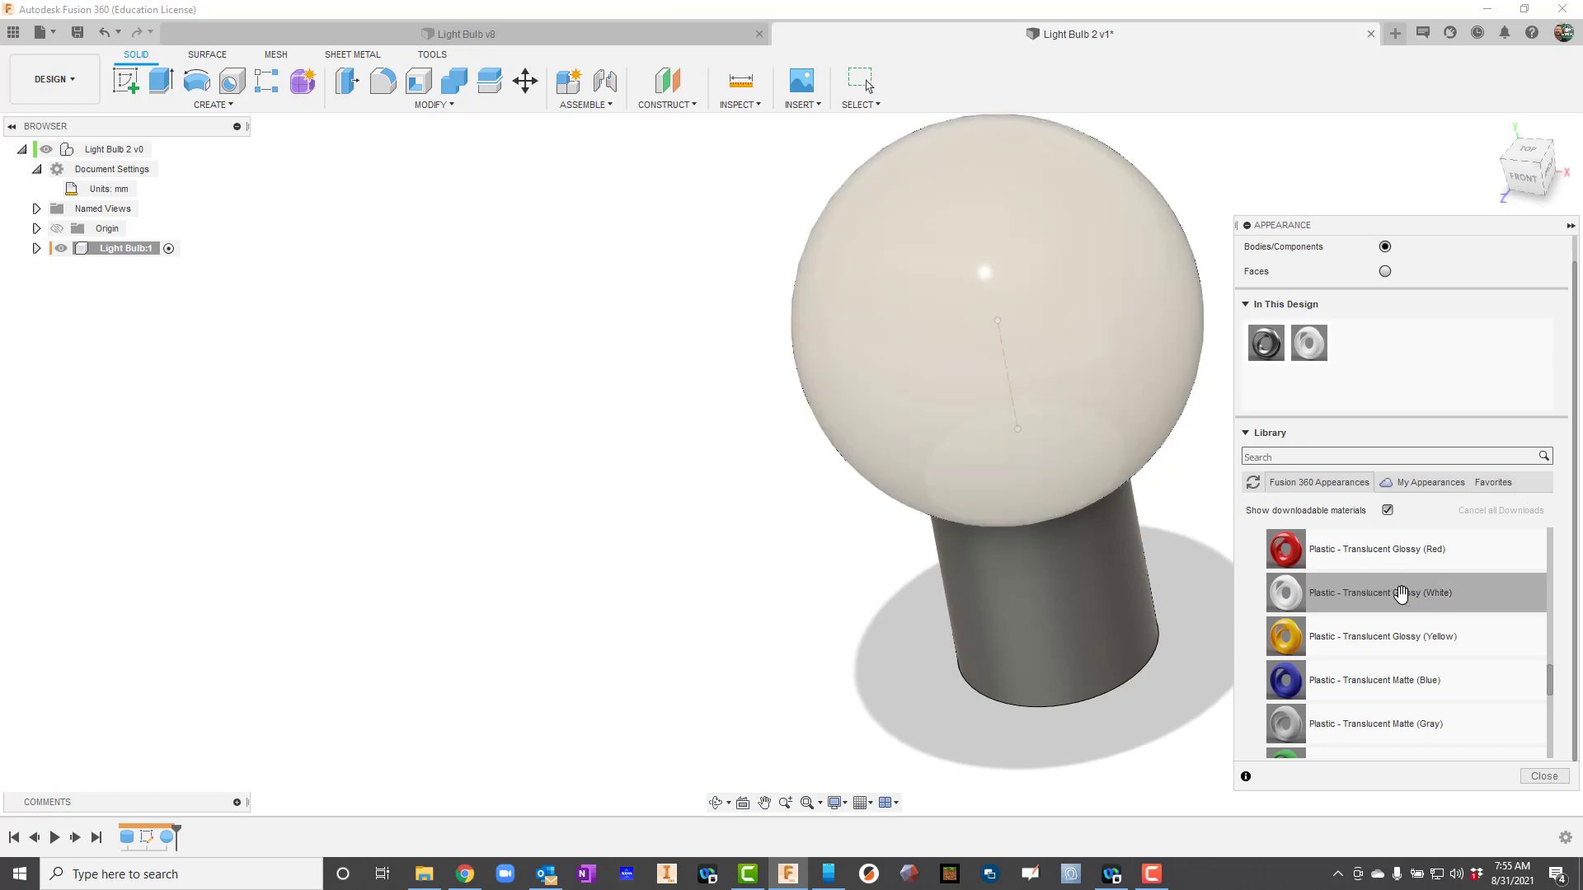
pyautogui.click(1543, 777)
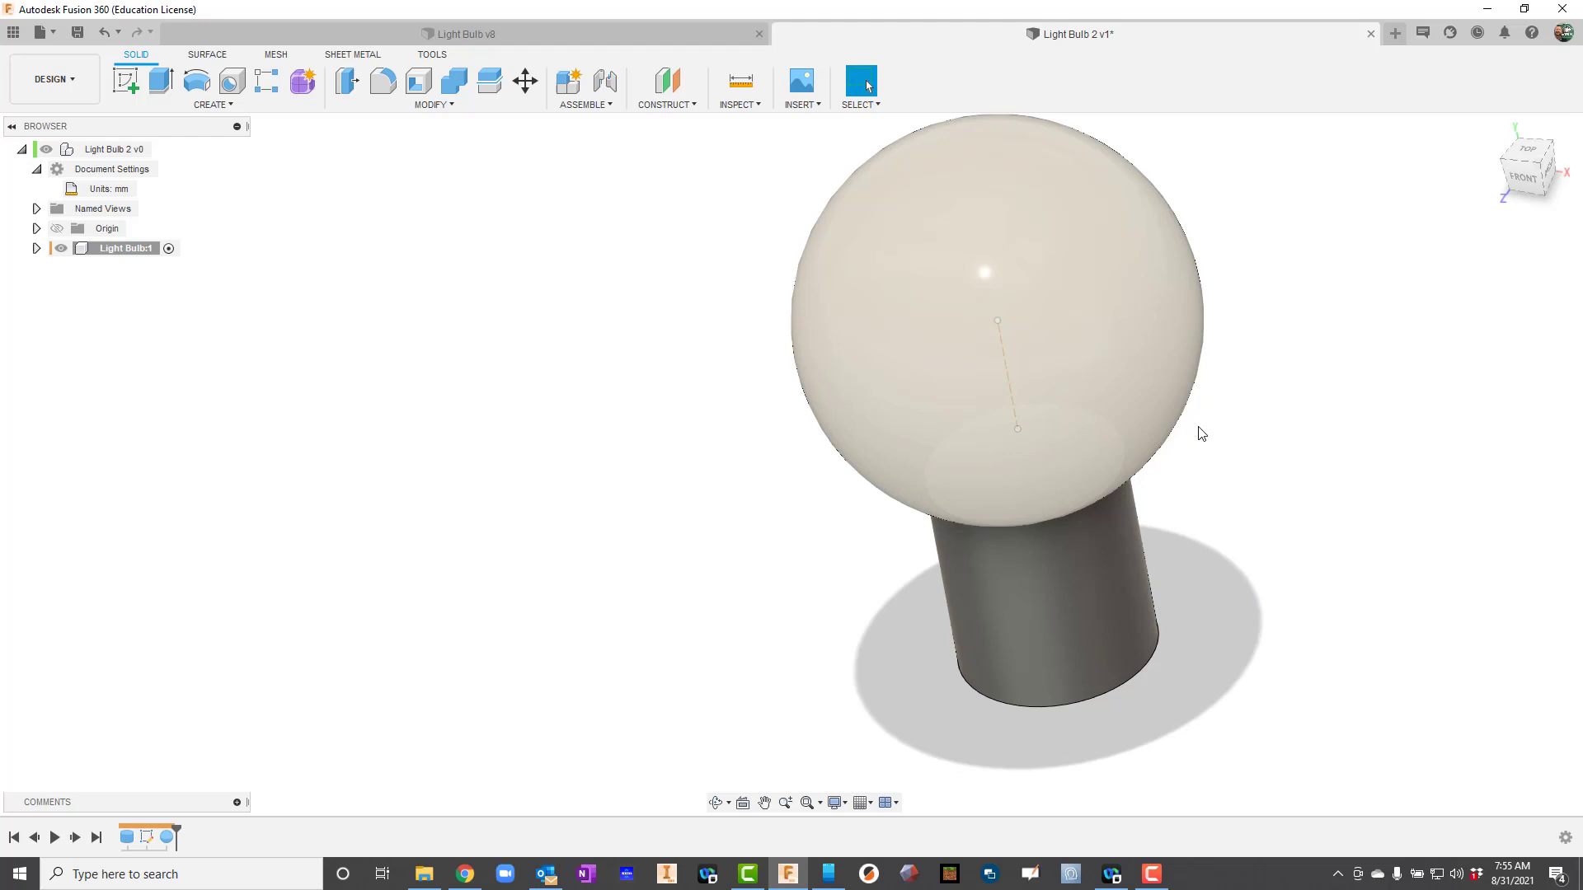
# Fillet the edge where the globe meets the neck at 45 mm.
pyautogui.click(716, 801)
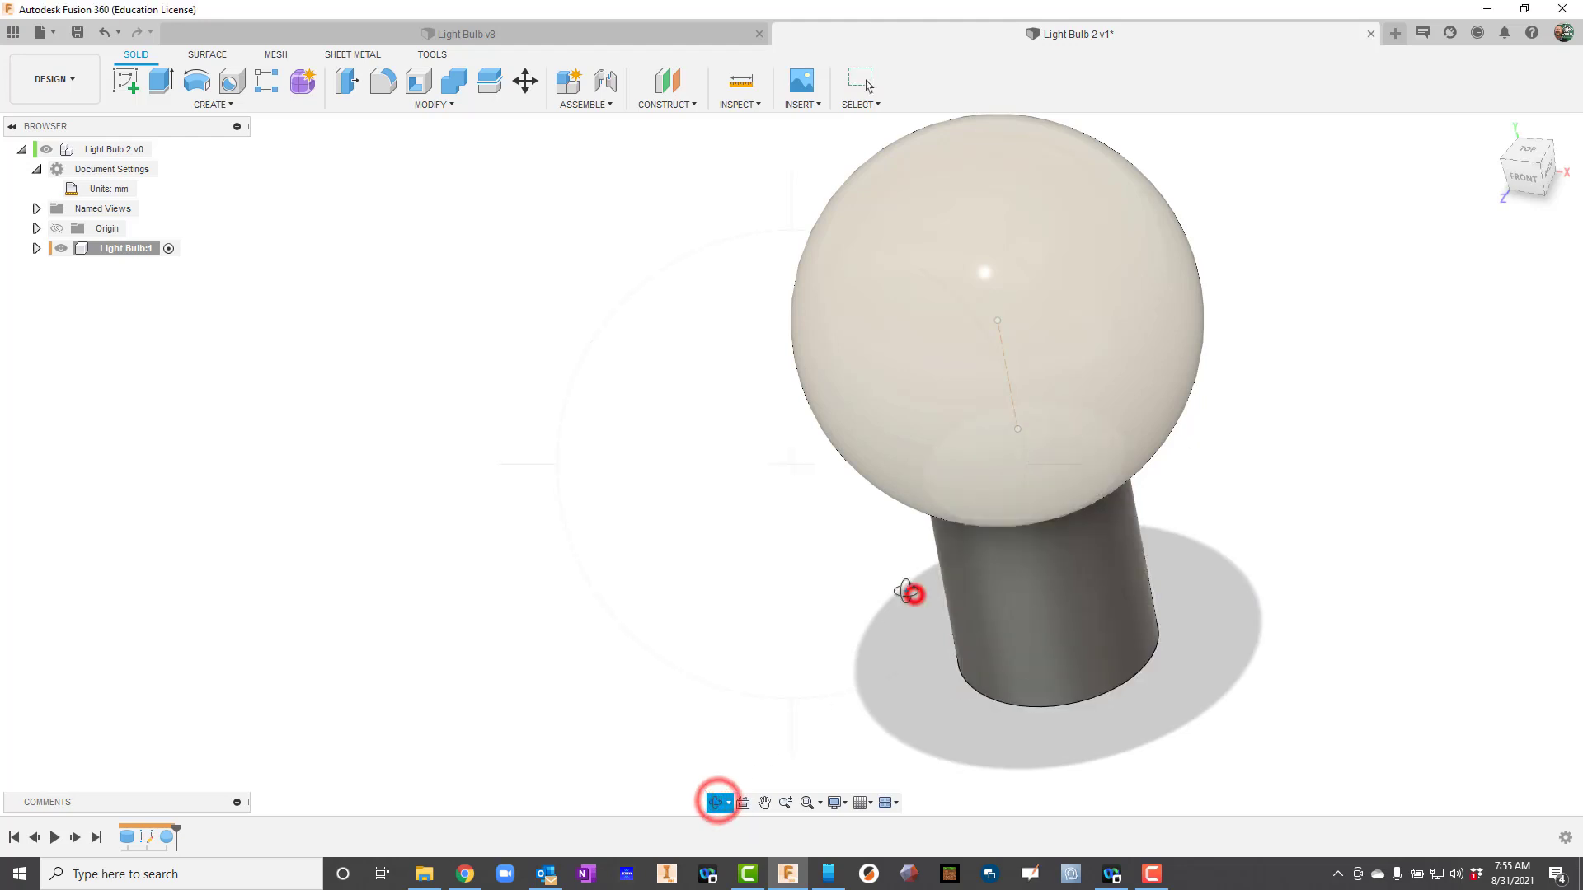
pyautogui.moveTo(912, 592); pyautogui.dragTo(852, 557)
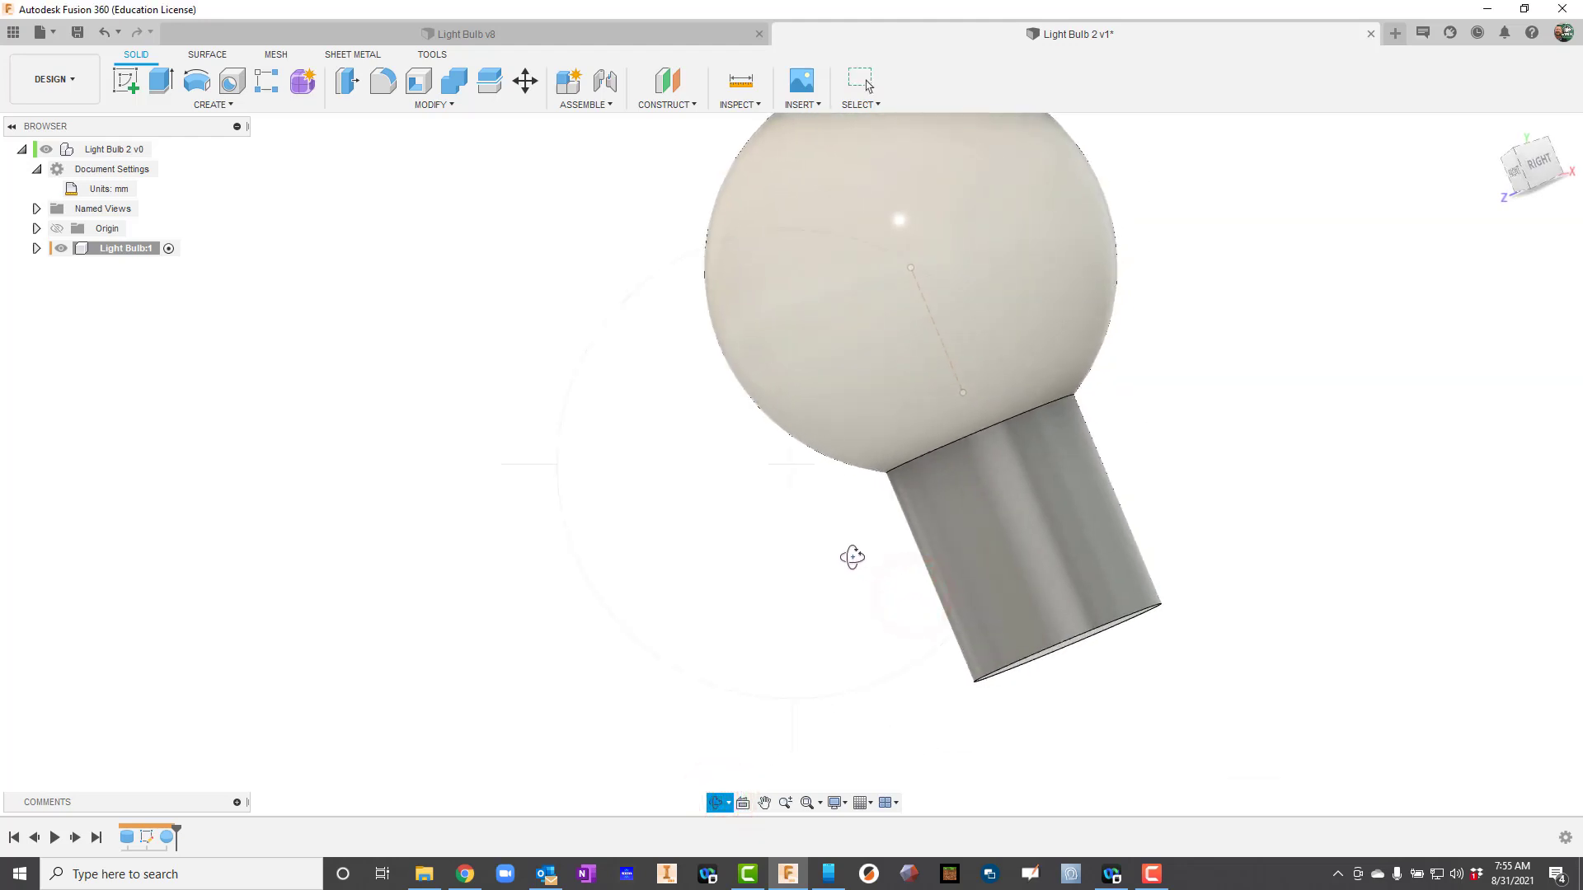
pyautogui.click(384, 83)
pyautogui.click(953, 447)
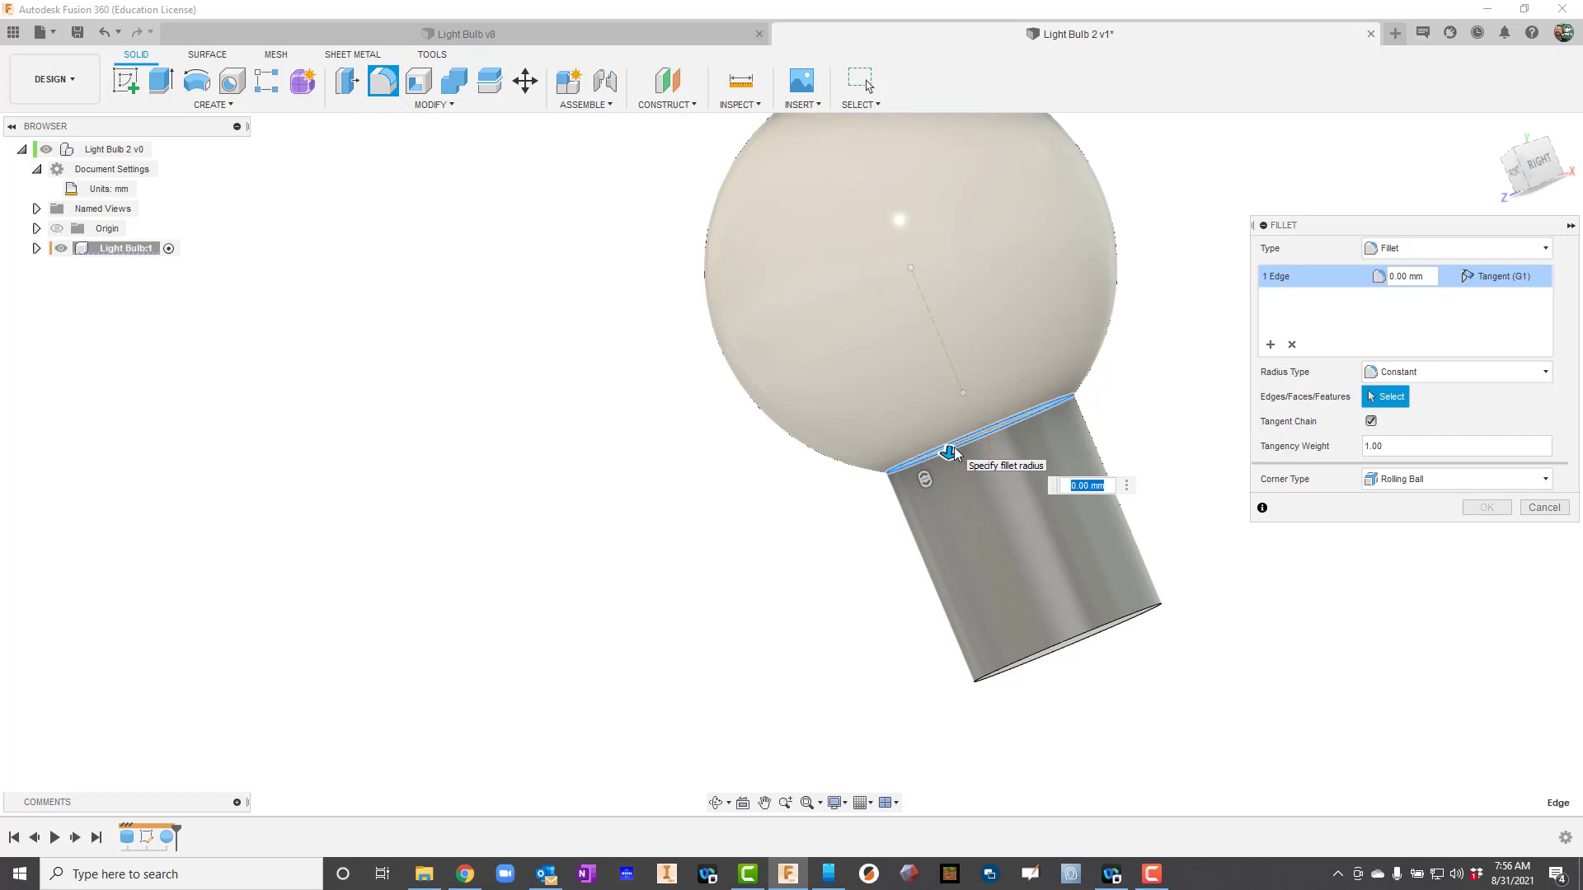
pyautogui.write('45')
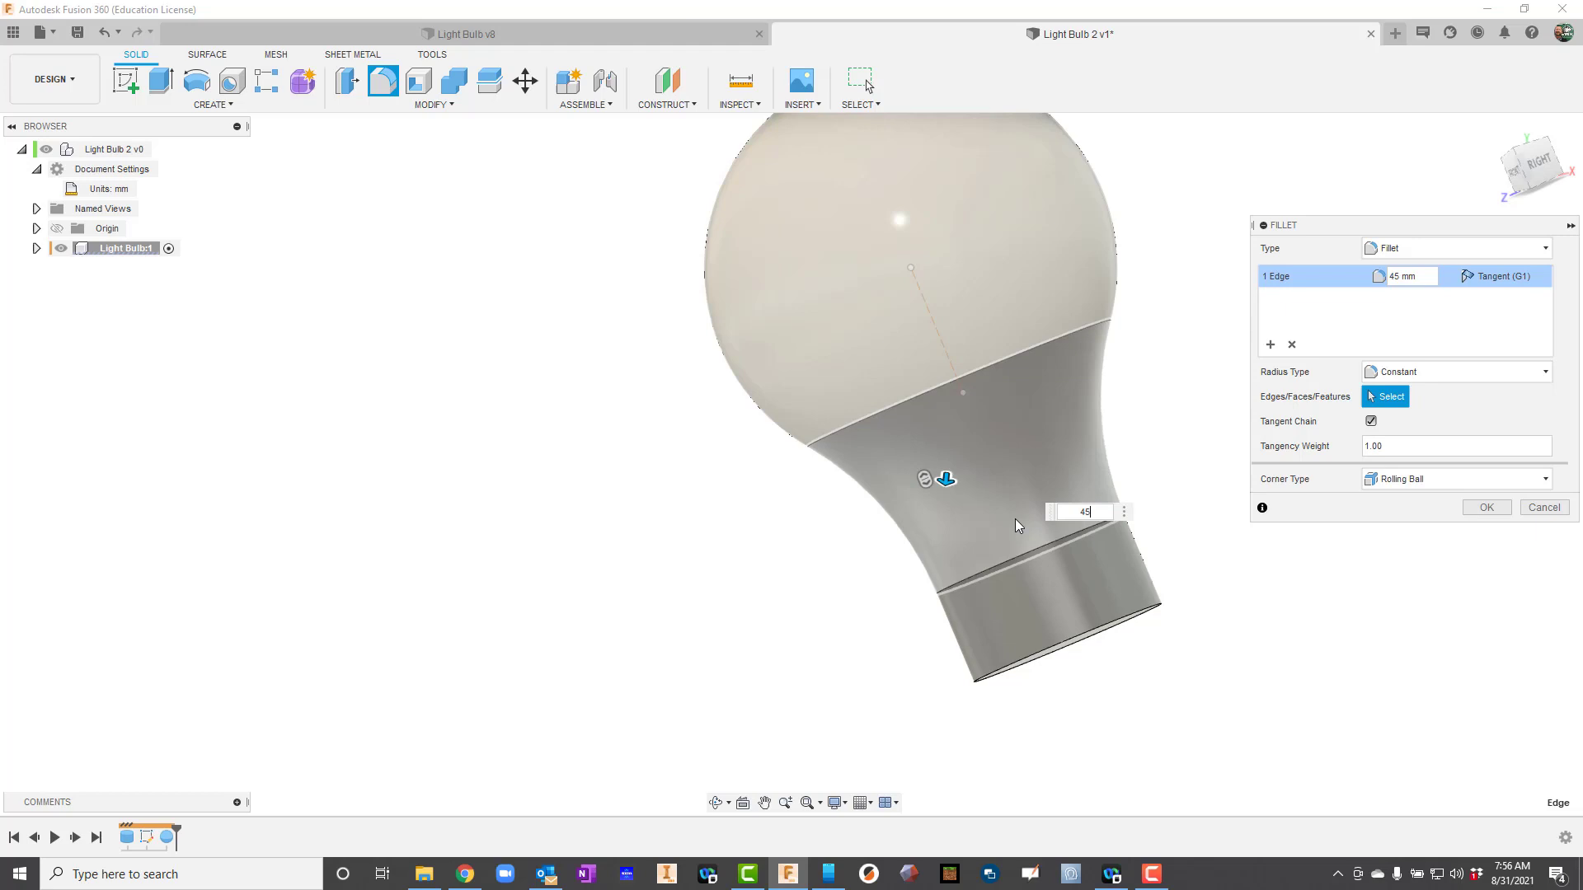
pyautogui.click(1485, 508)
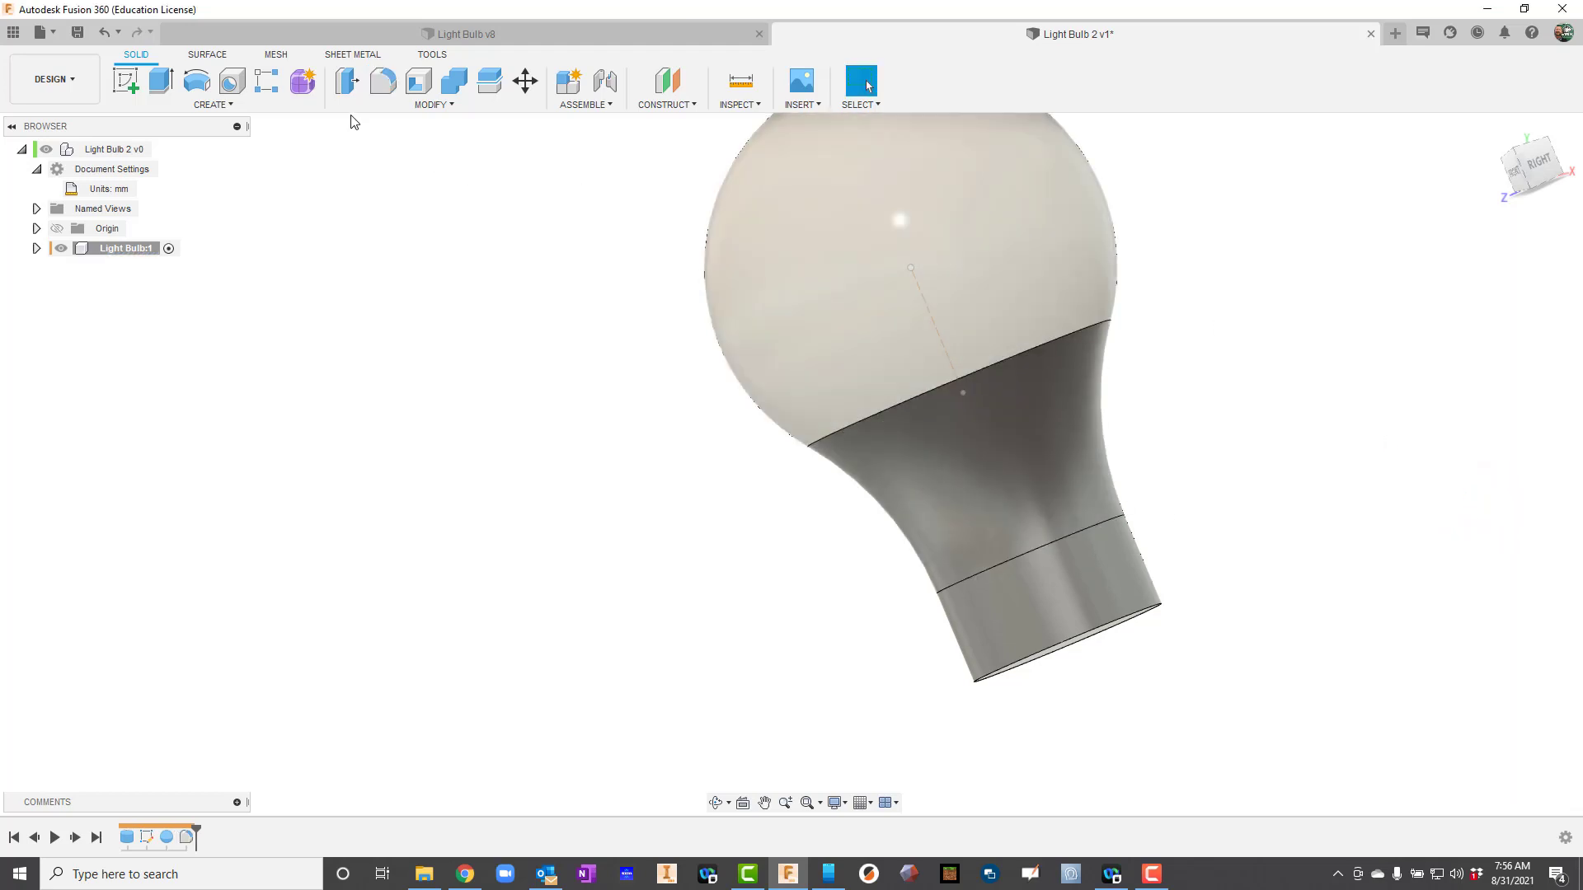
# Fillet the base's bottom rim edge at 5 mm.
pyautogui.click(381, 83)
pyautogui.click(1114, 628)
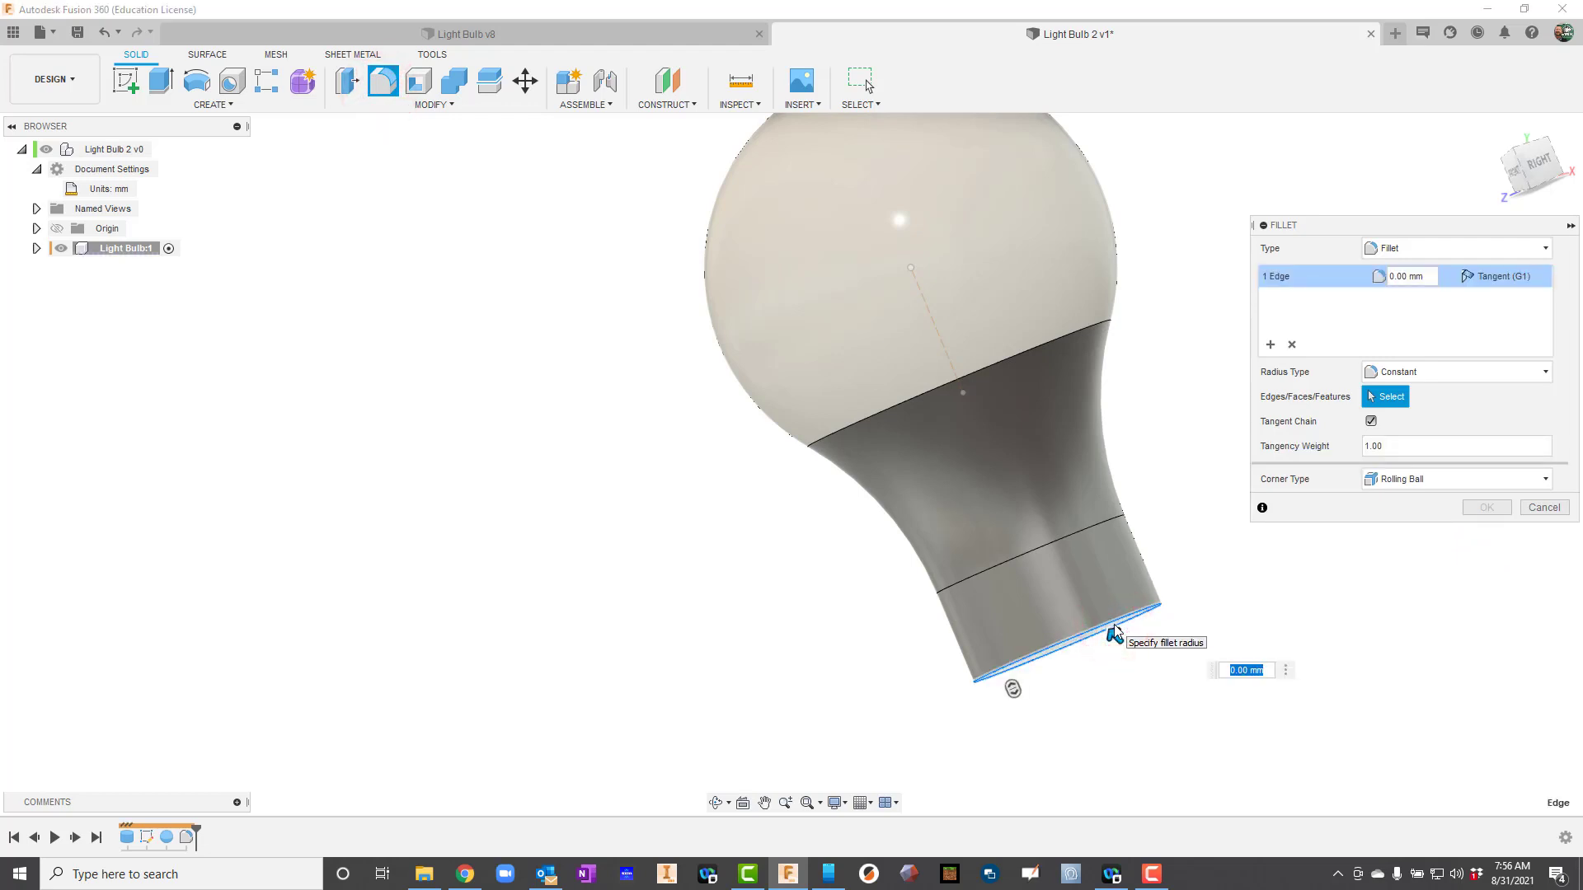
pyautogui.write('5')
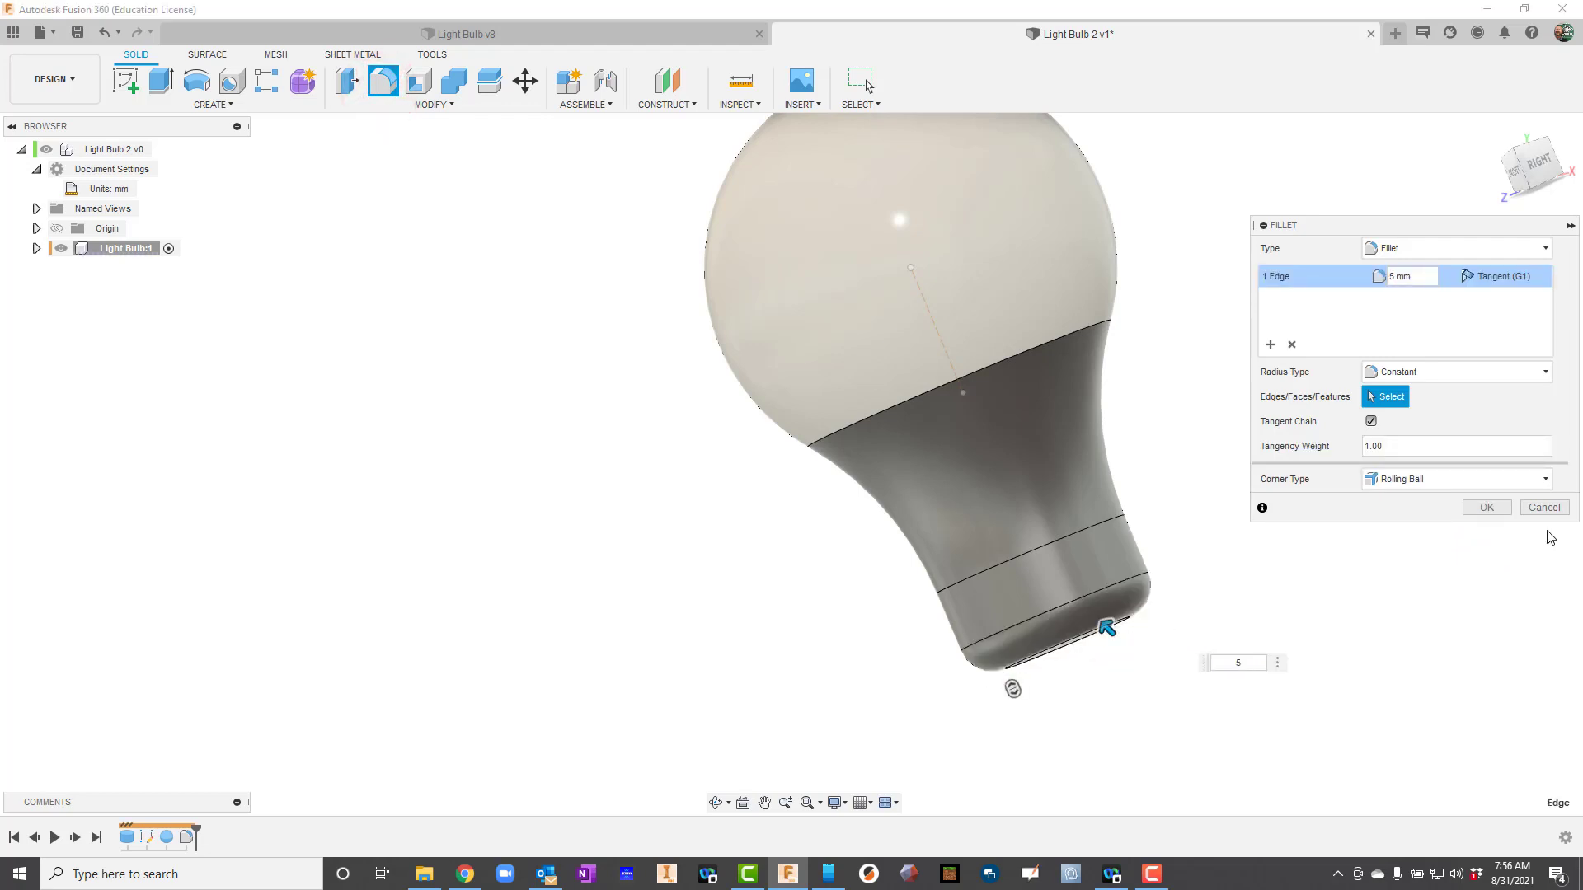
pyautogui.click(1491, 509)
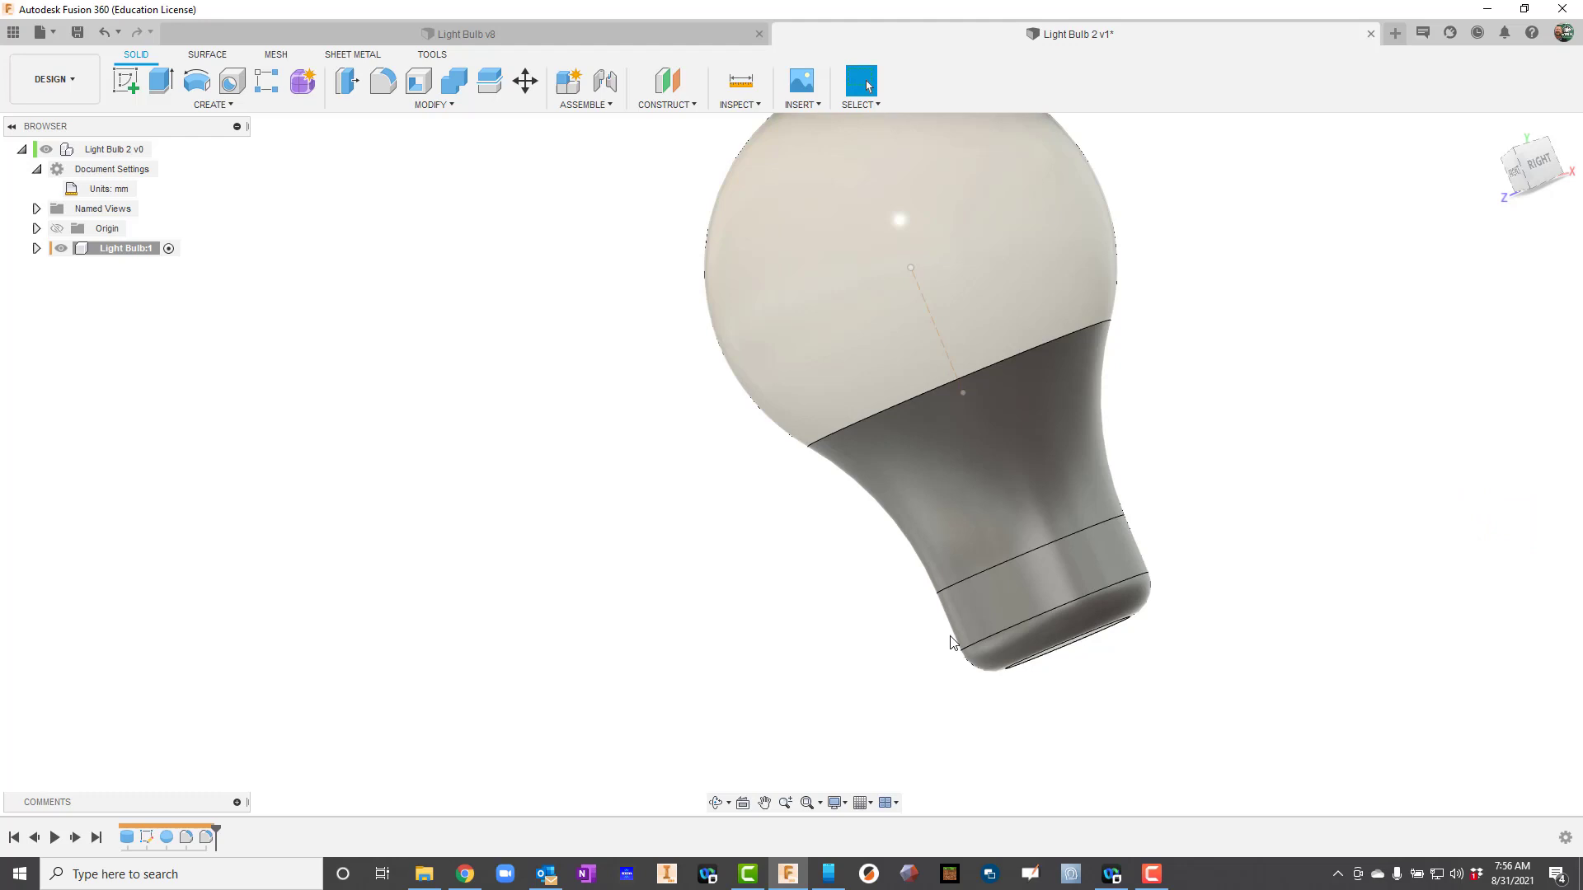
# Sketch a 20 mm centre-diameter circle at the origin on the bulb's bottom face.
pyautogui.click(716, 802)
pyautogui.moveTo(1000, 540)
pyautogui.mouseDown()
pyautogui.moveTo(915, 516)
pyautogui.moveTo(935, 484)
pyautogui.mouseUp()
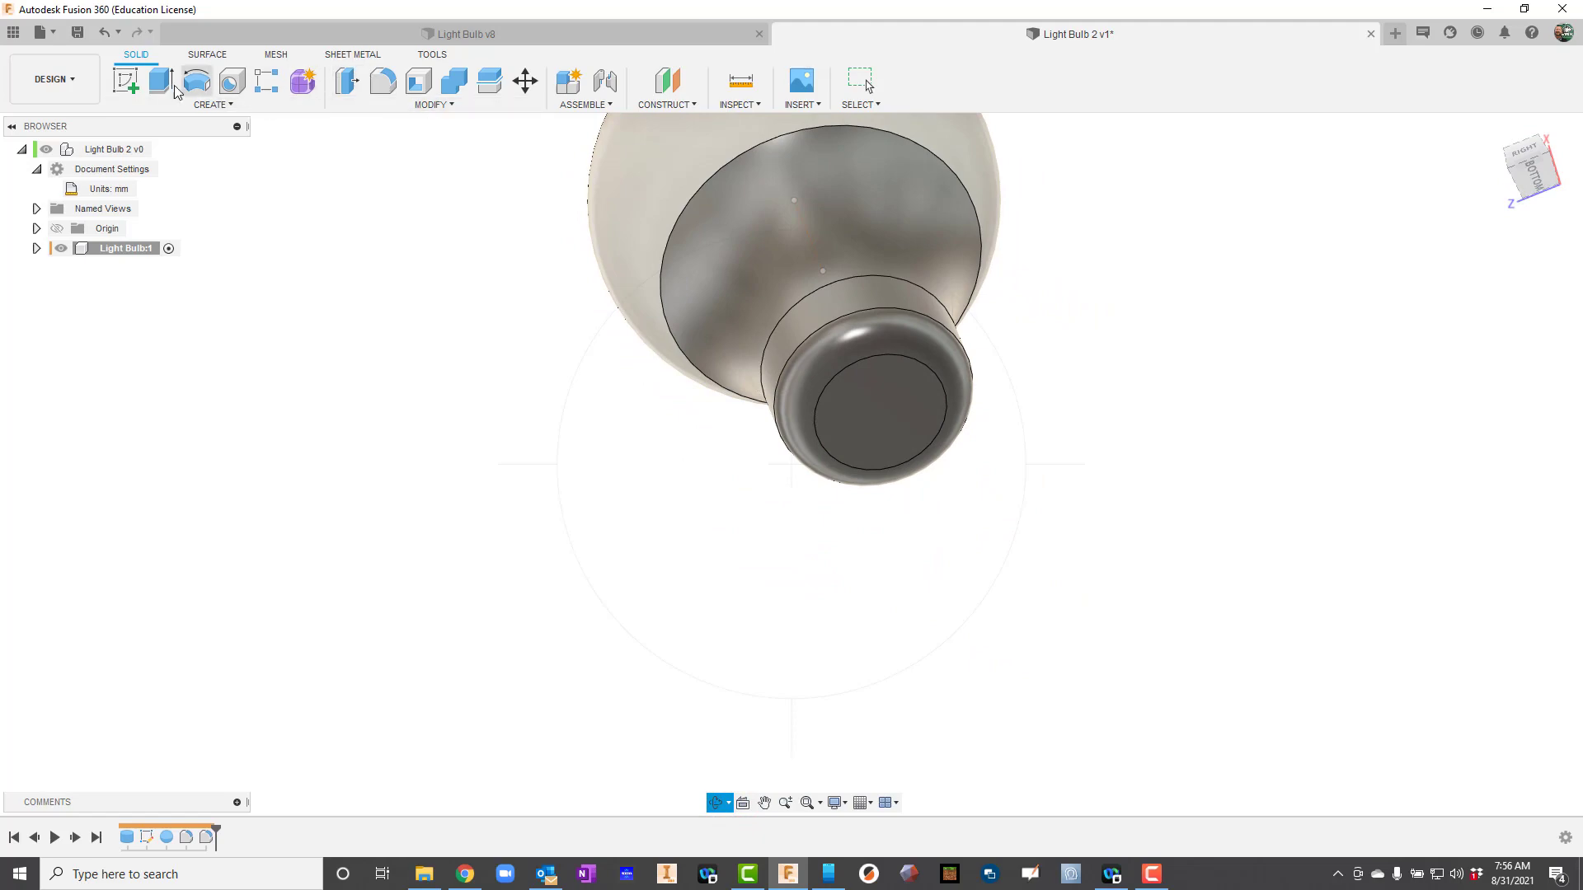
pyautogui.click(127, 81)
pyautogui.click(908, 419)
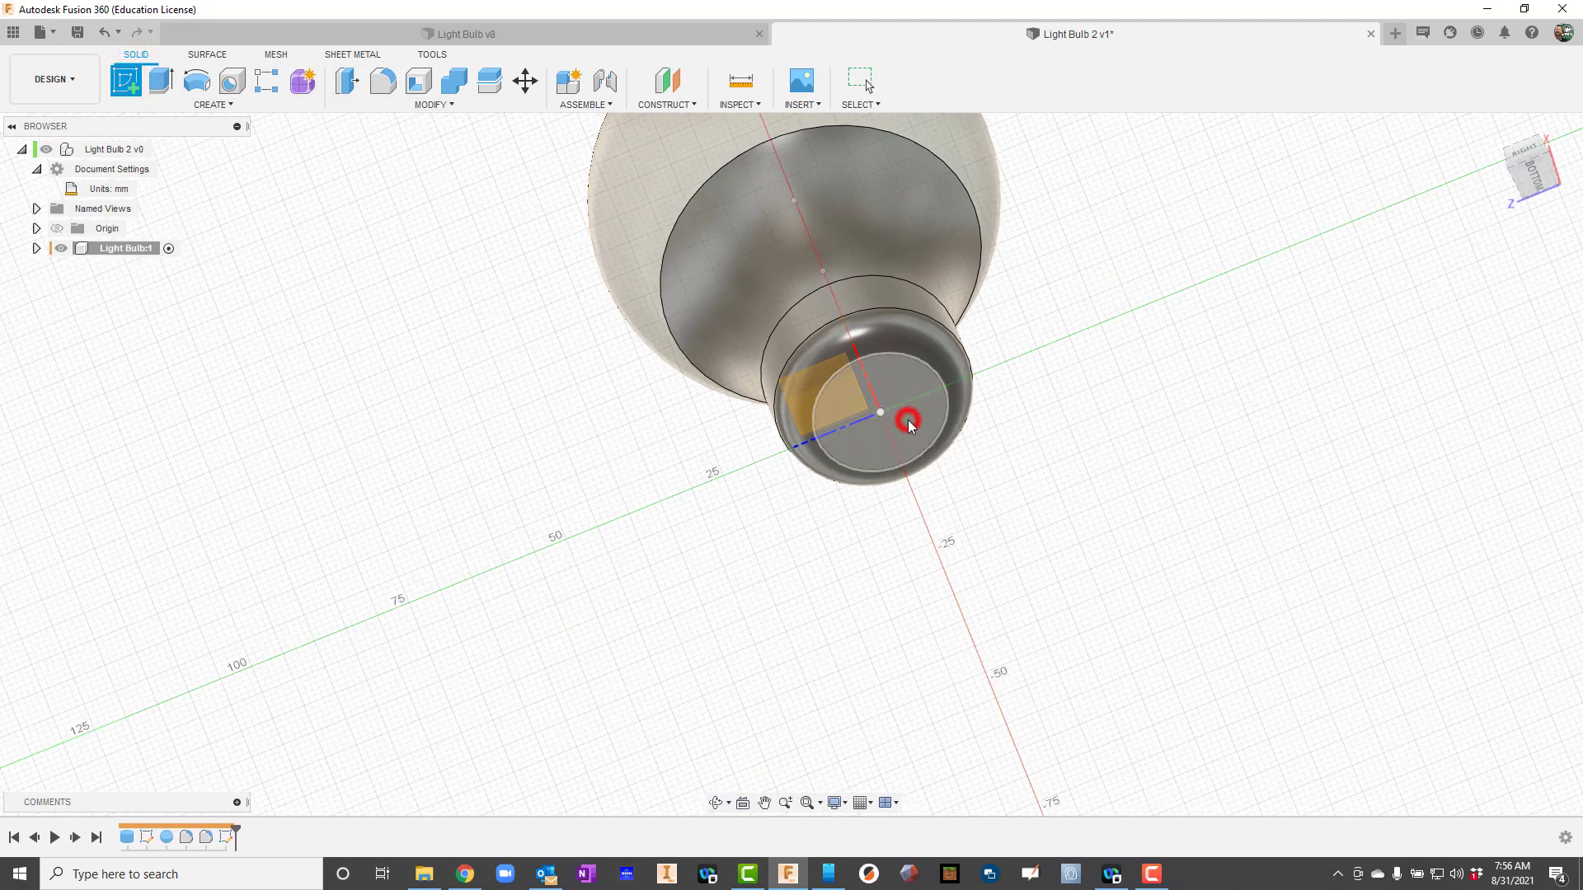
pyautogui.click(197, 81)
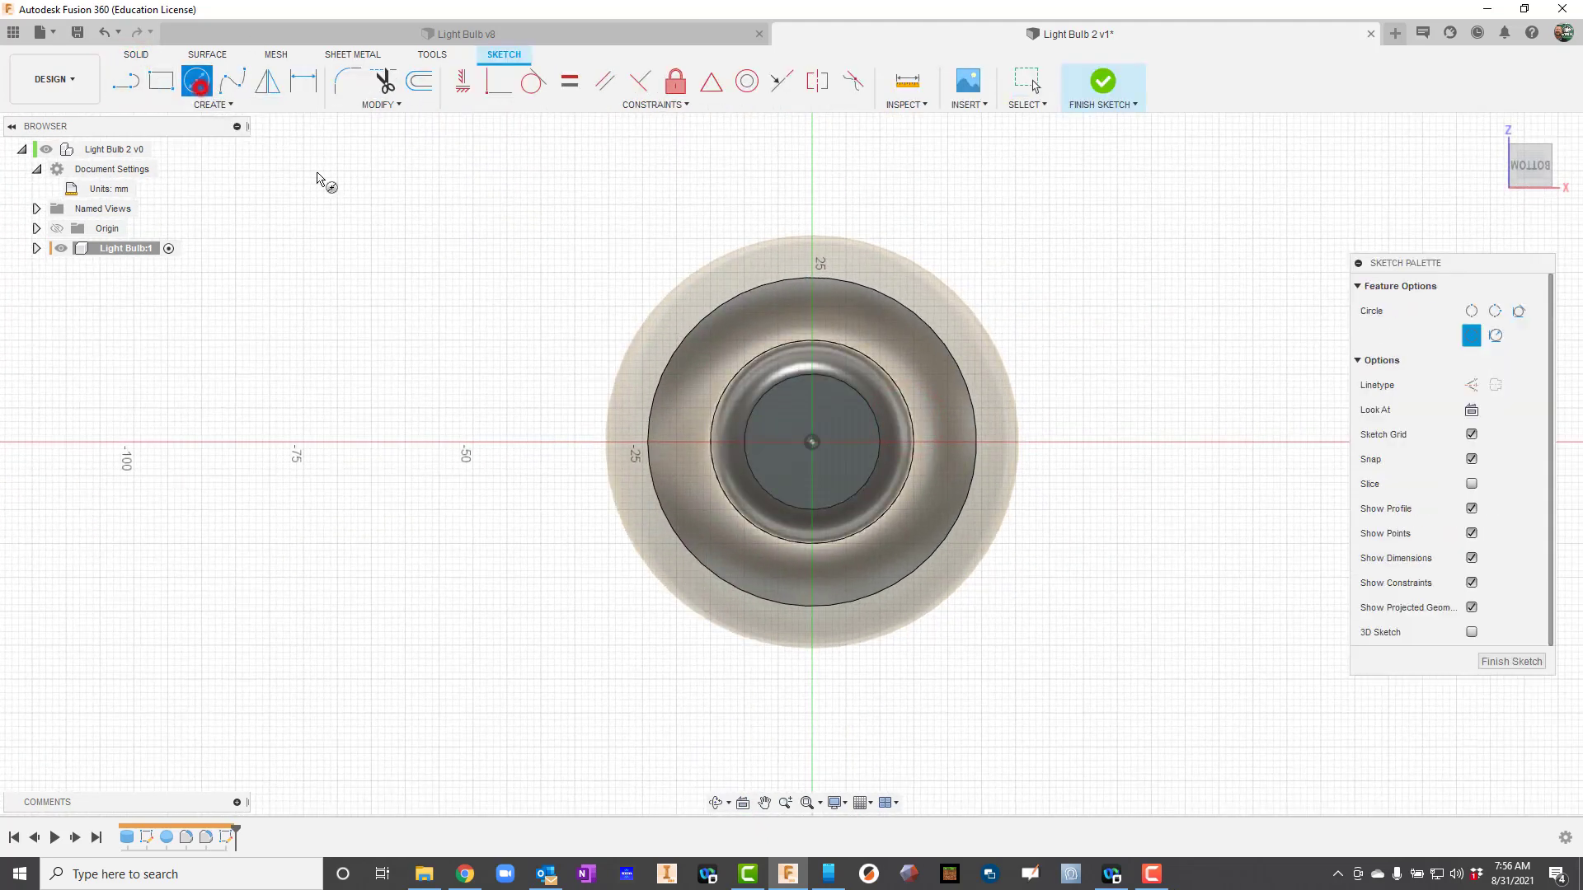
pyautogui.click(812, 443)
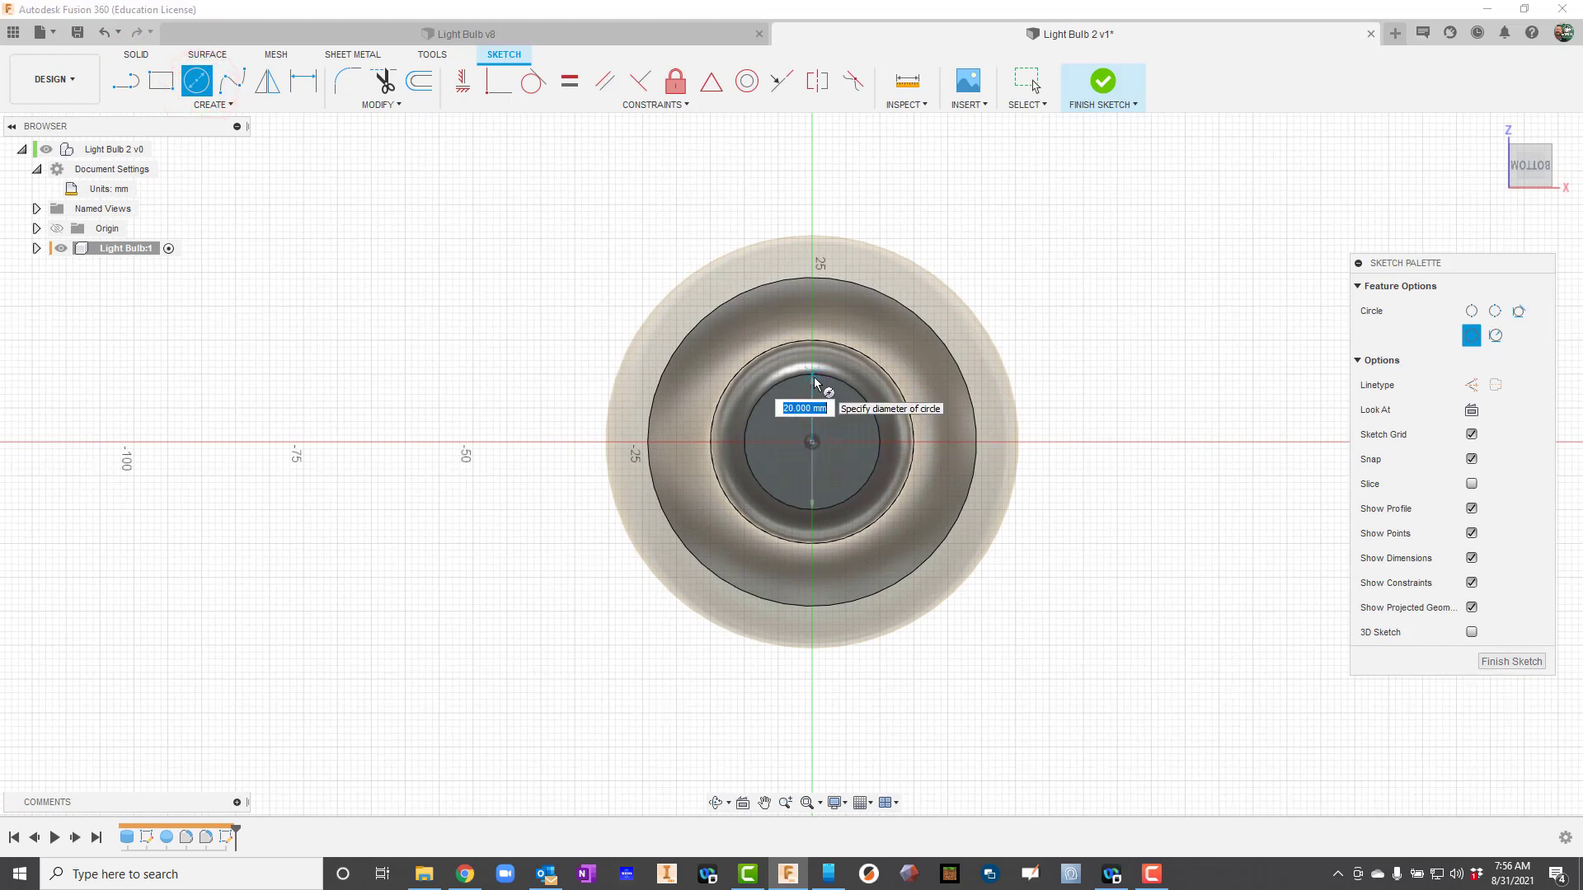
pyautogui.click(816, 378)
# Extrude the circle 15 mm as a New Body.
pyautogui.press('e')
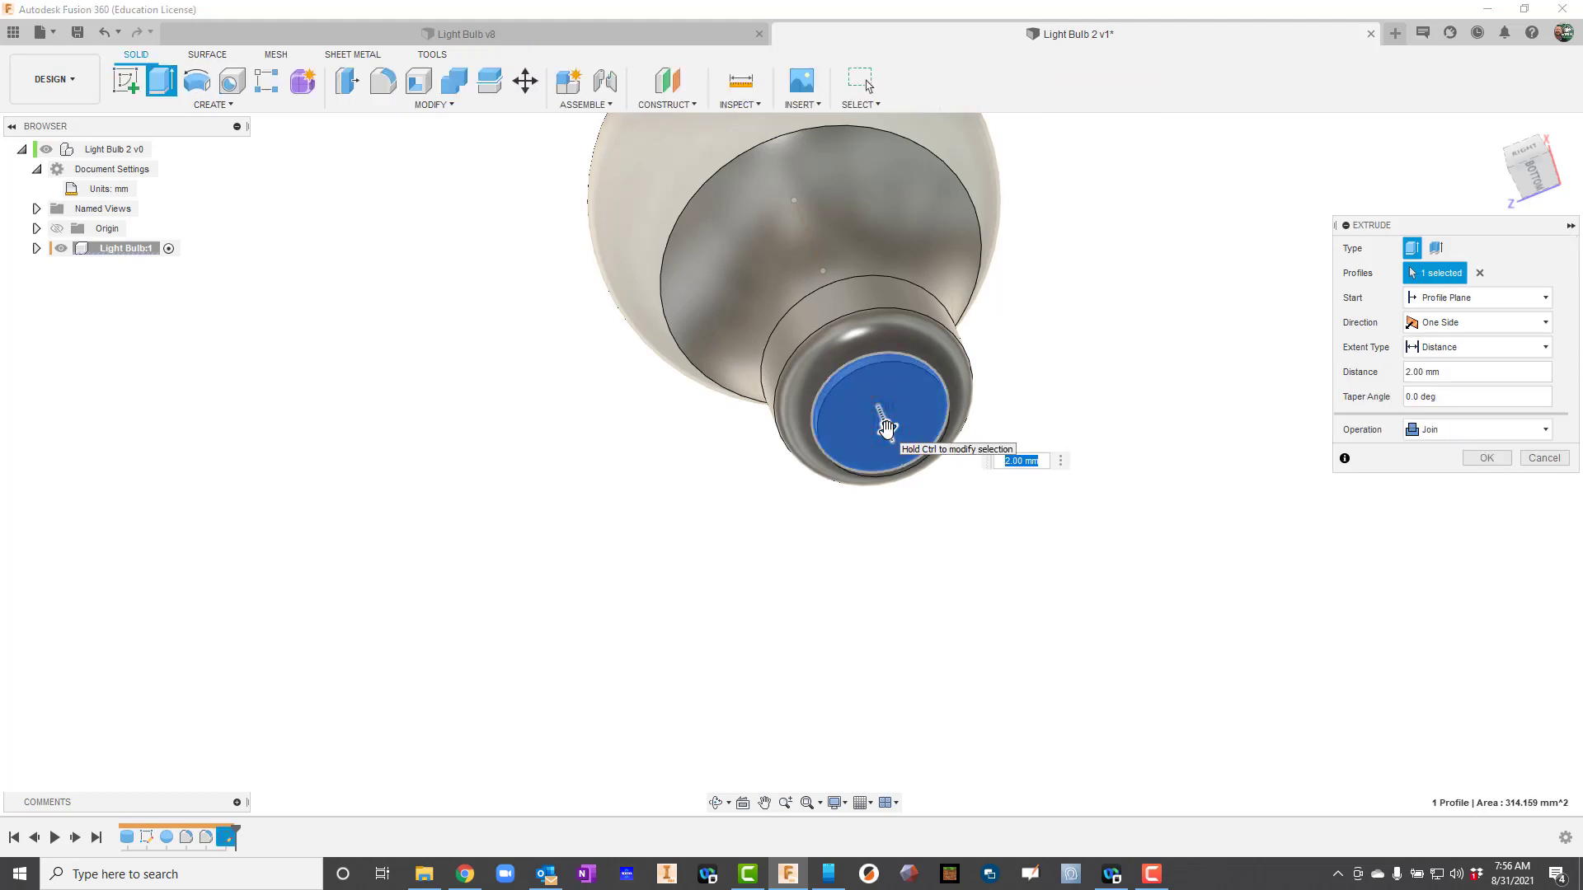
pyautogui.write('15')
pyautogui.press('Return')
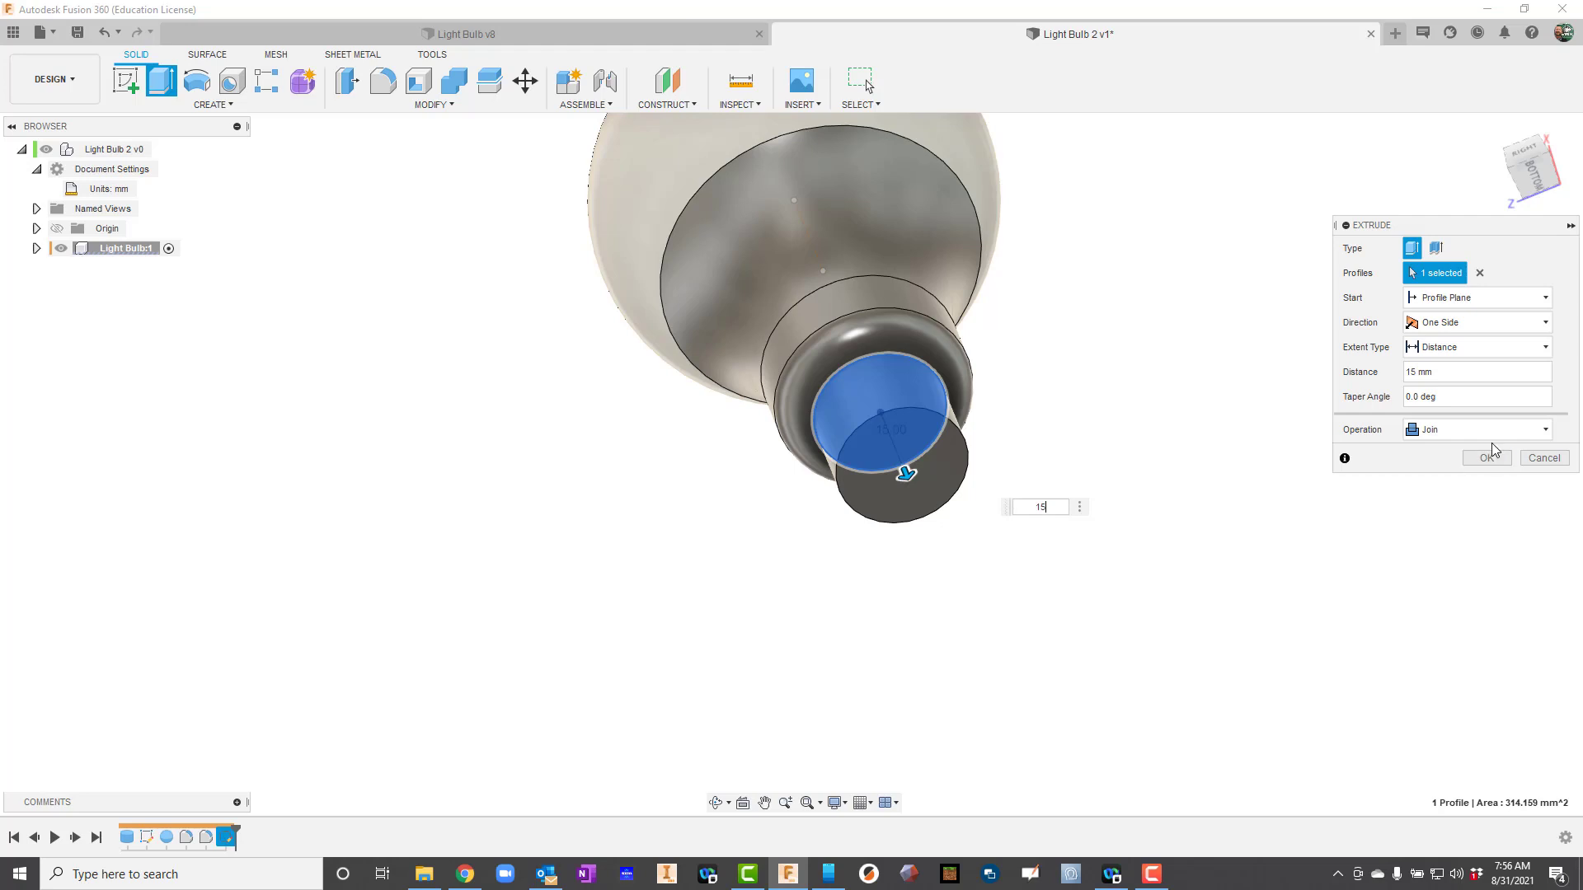
pyautogui.click(1446, 432)
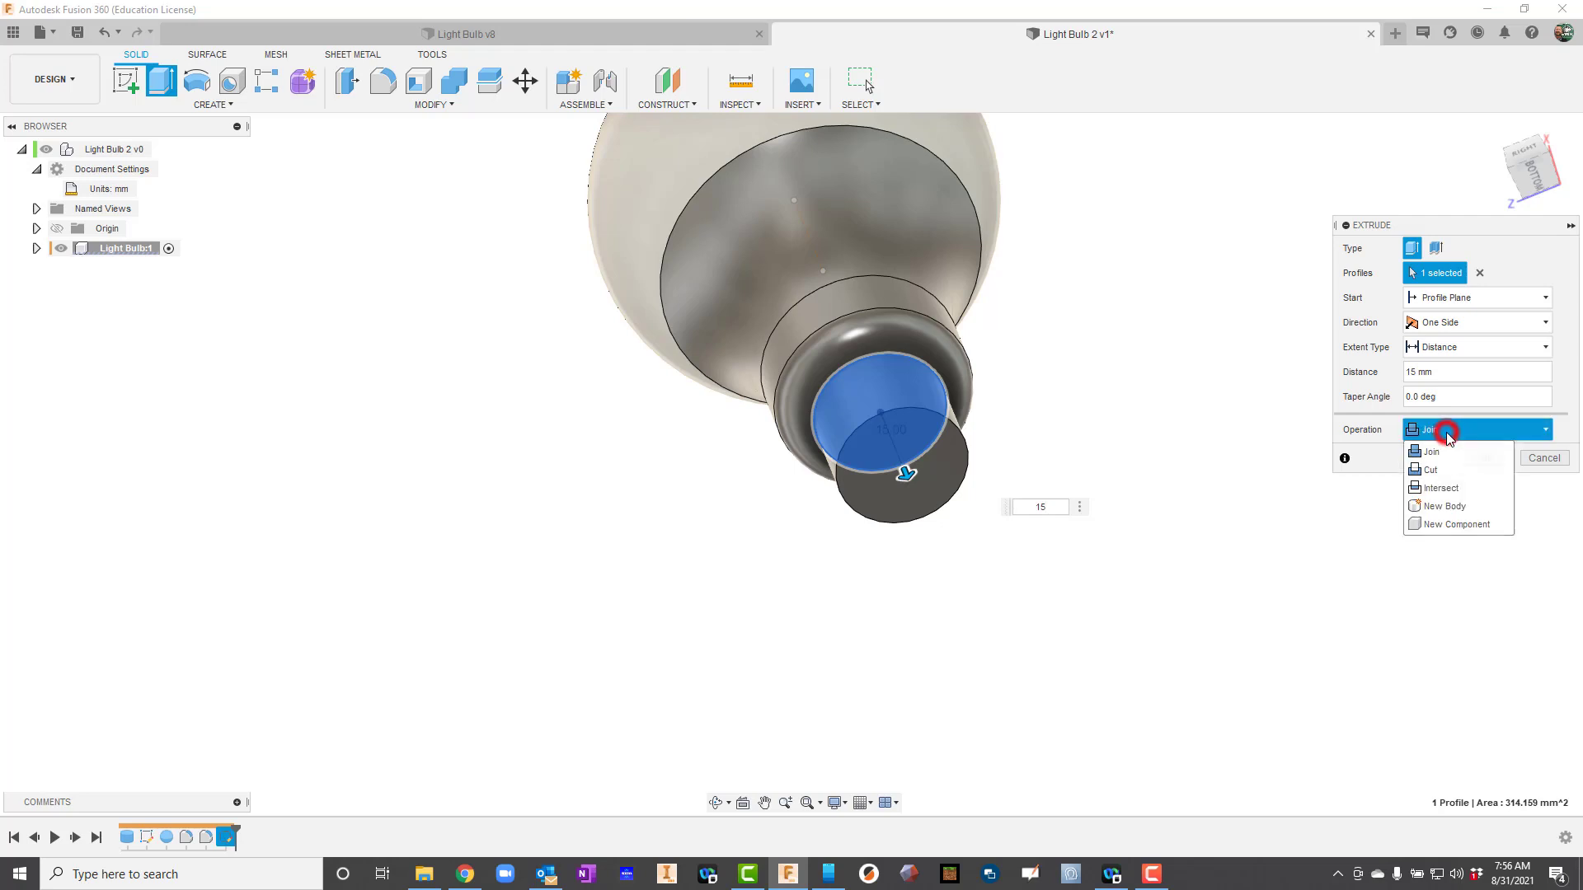
pyautogui.click(1450, 506)
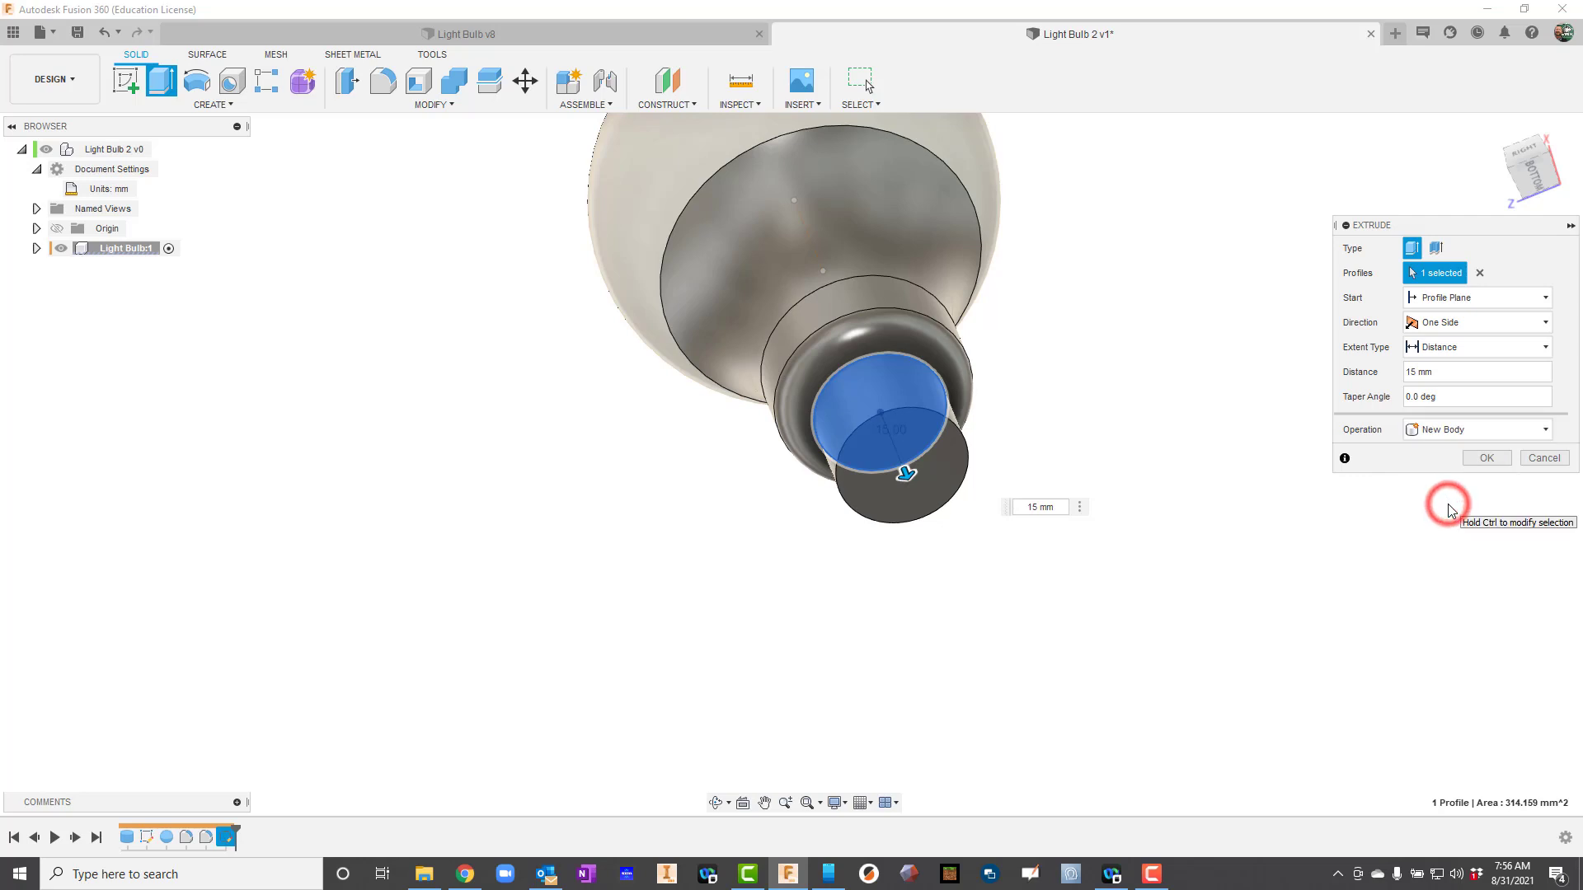
pyautogui.click(1492, 457)
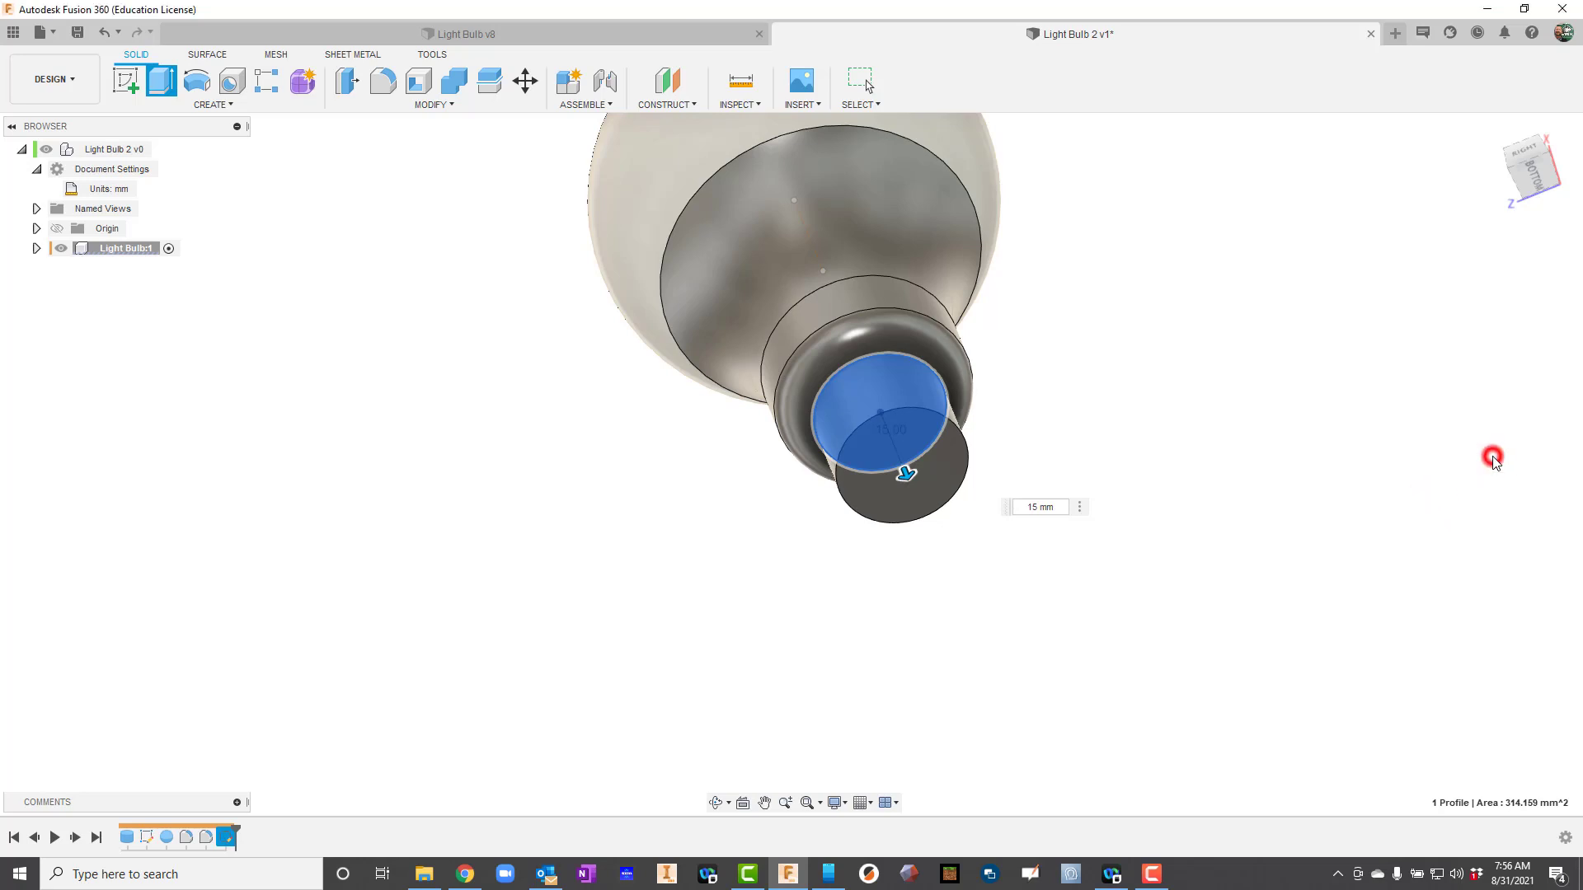
pyautogui.click(715, 803)
pyautogui.moveTo(902, 542); pyautogui.dragTo(931, 587)
# Add a Modeled thread to the stub's side face with 3 mm offset and 10 mm length.
pyautogui.click(247, 108)
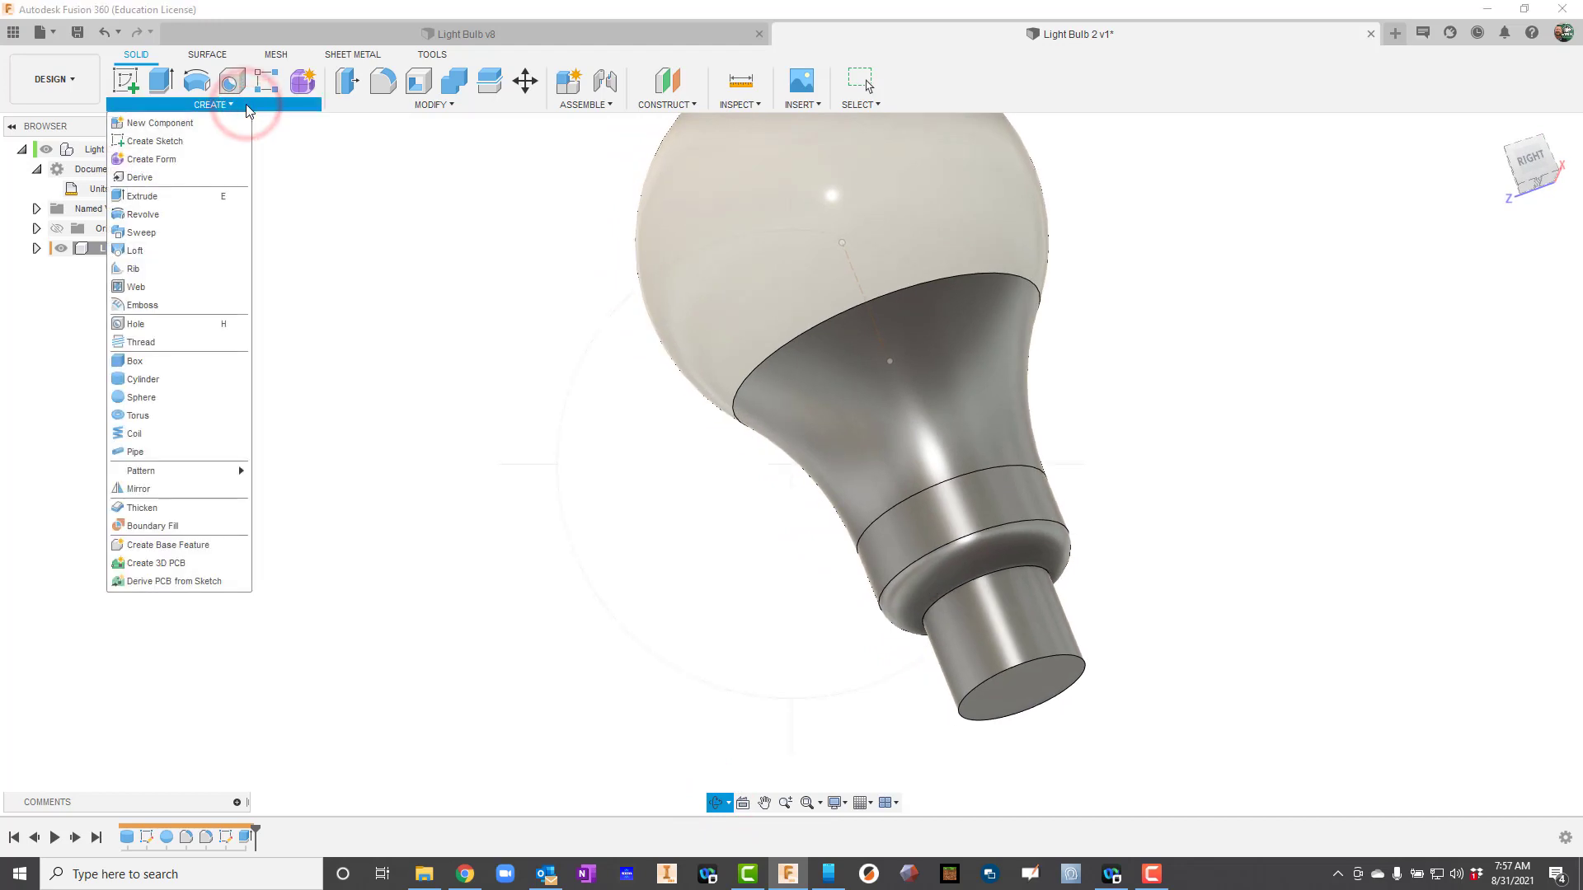
pyautogui.click(156, 341)
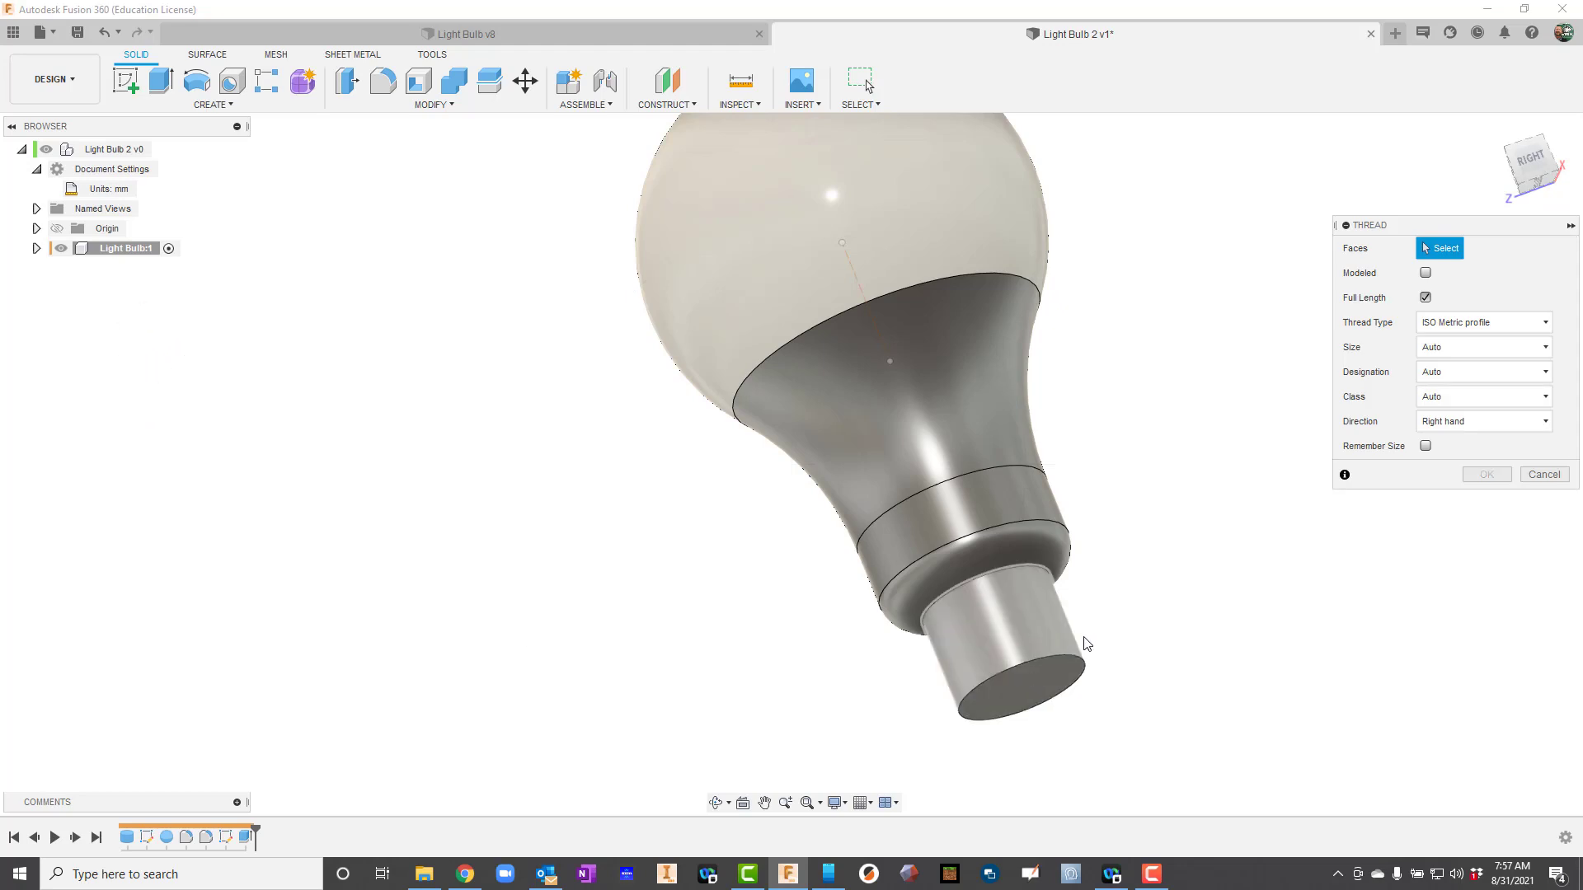
pyautogui.click(1044, 621)
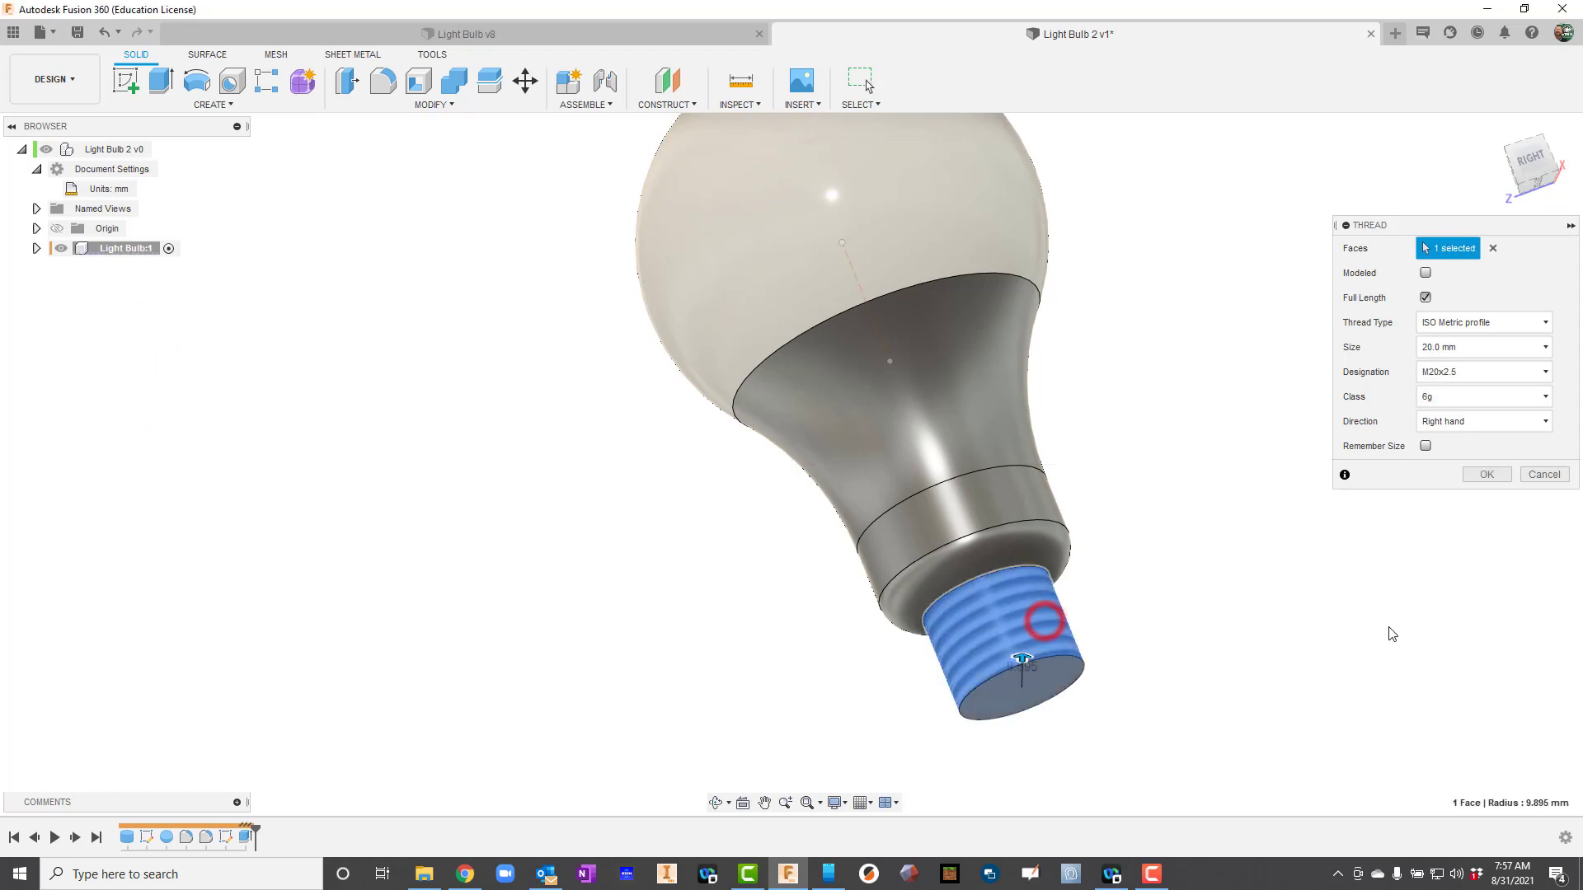
pyautogui.click(1425, 274)
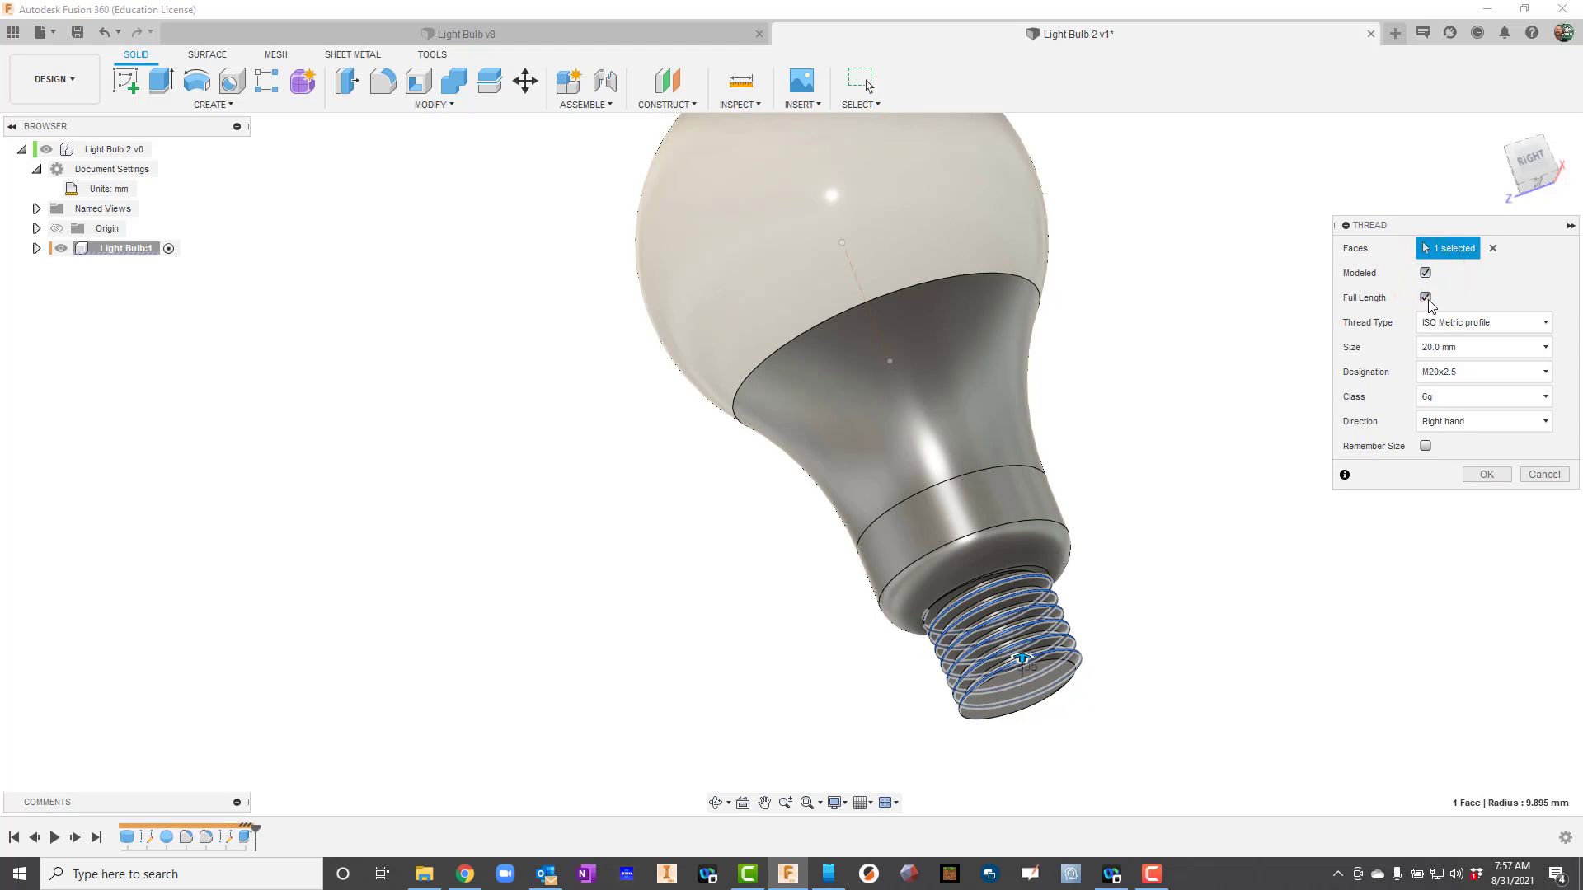
pyautogui.click(1426, 298)
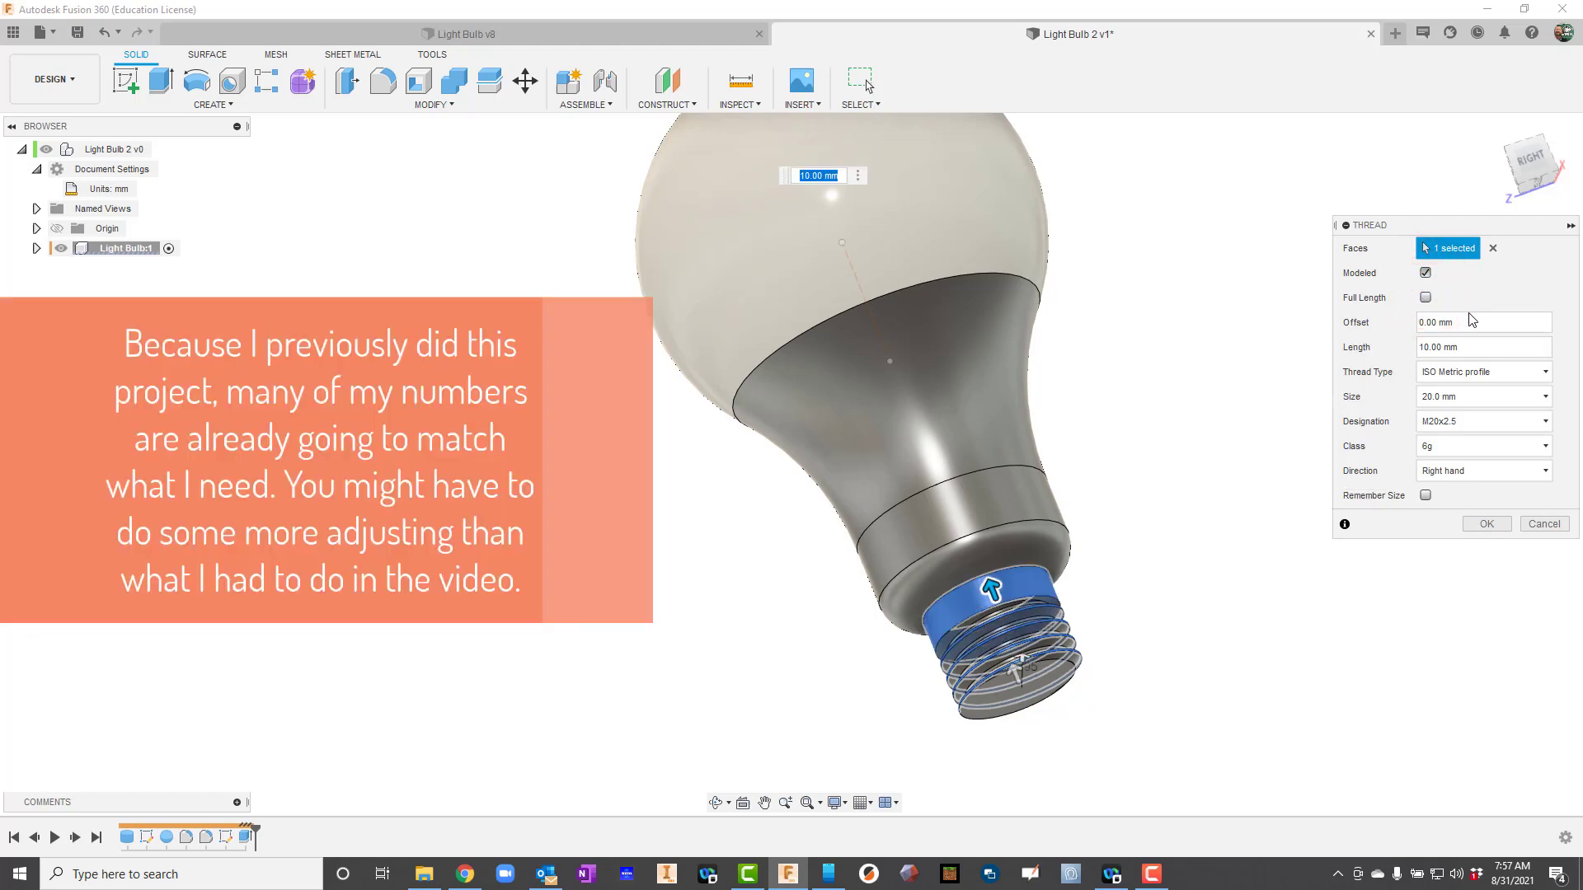
pyautogui.click(1478, 322)
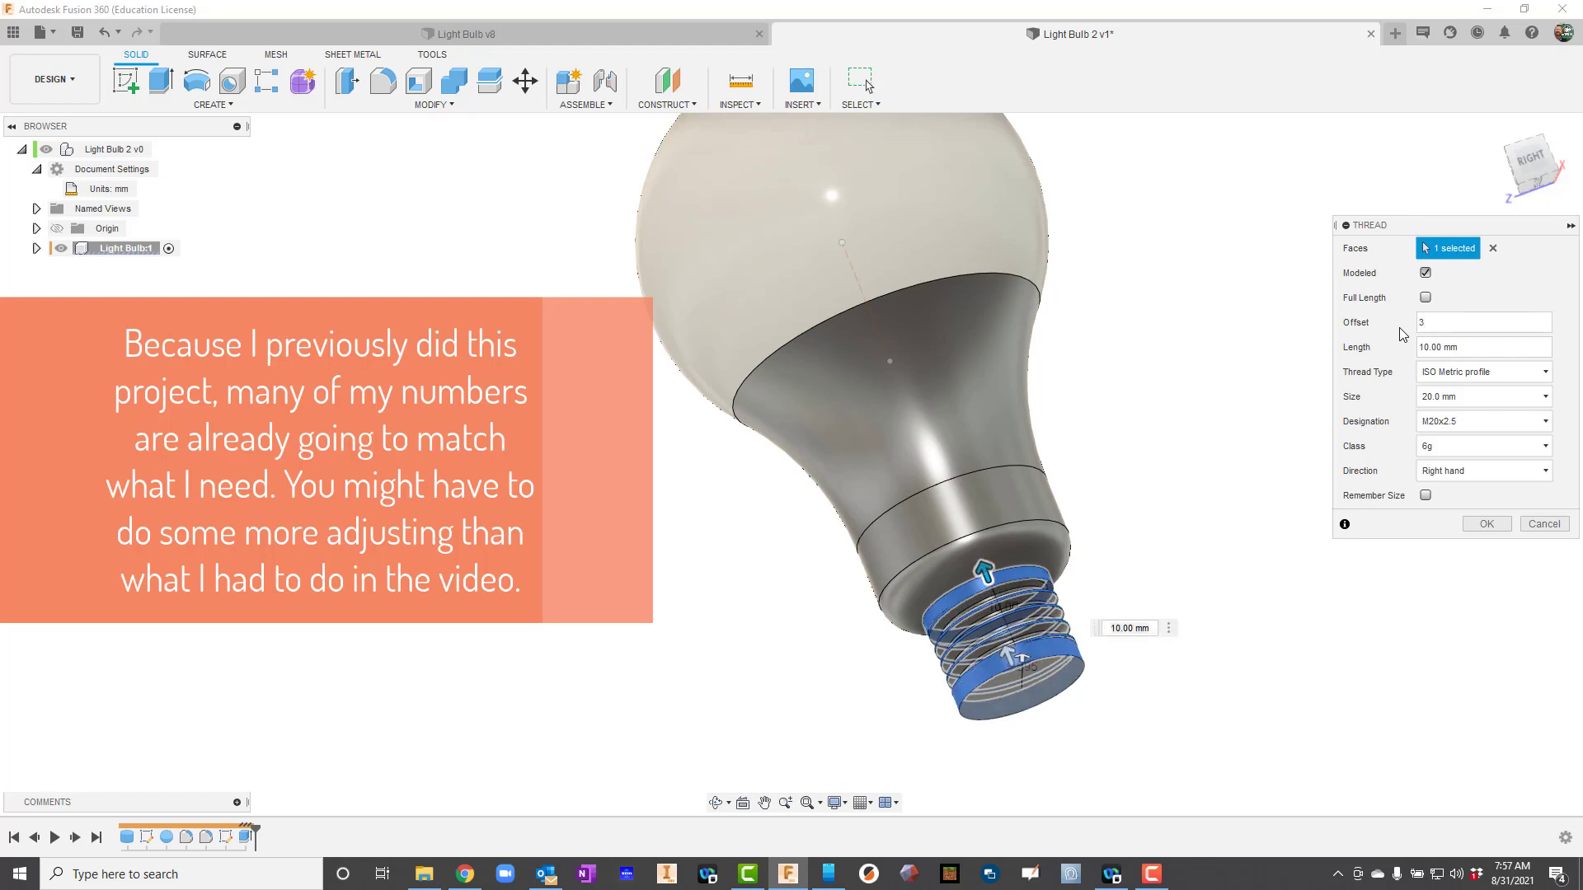
pyautogui.press('Tab')
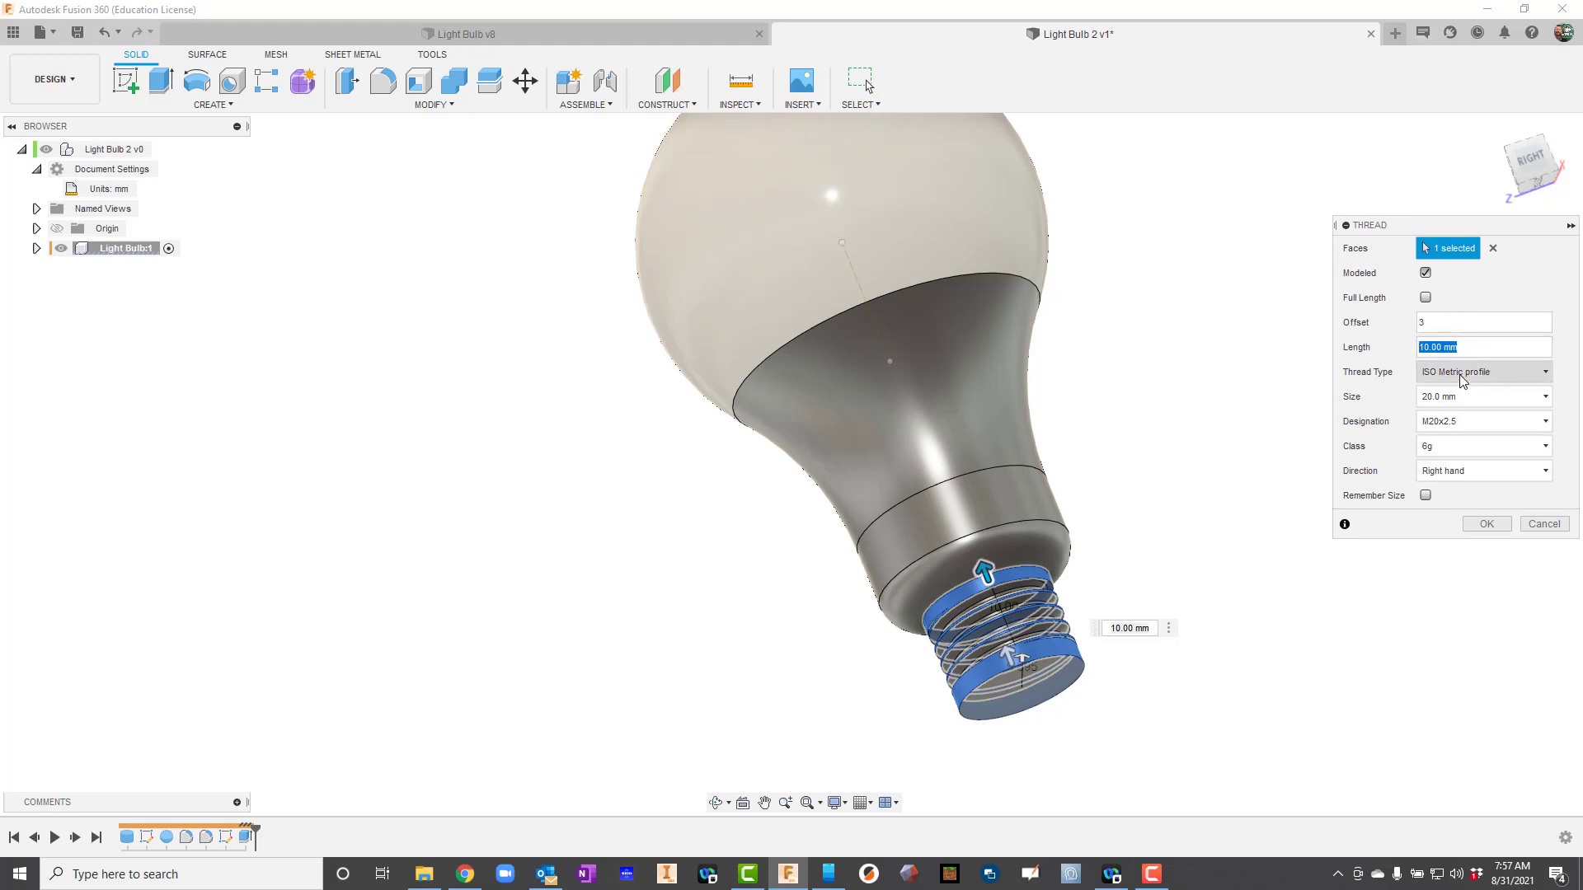
# Set the thread to ANSI Metric M Profile, size 22 mm (M22x3), and confirm.
pyautogui.click(1460, 374)
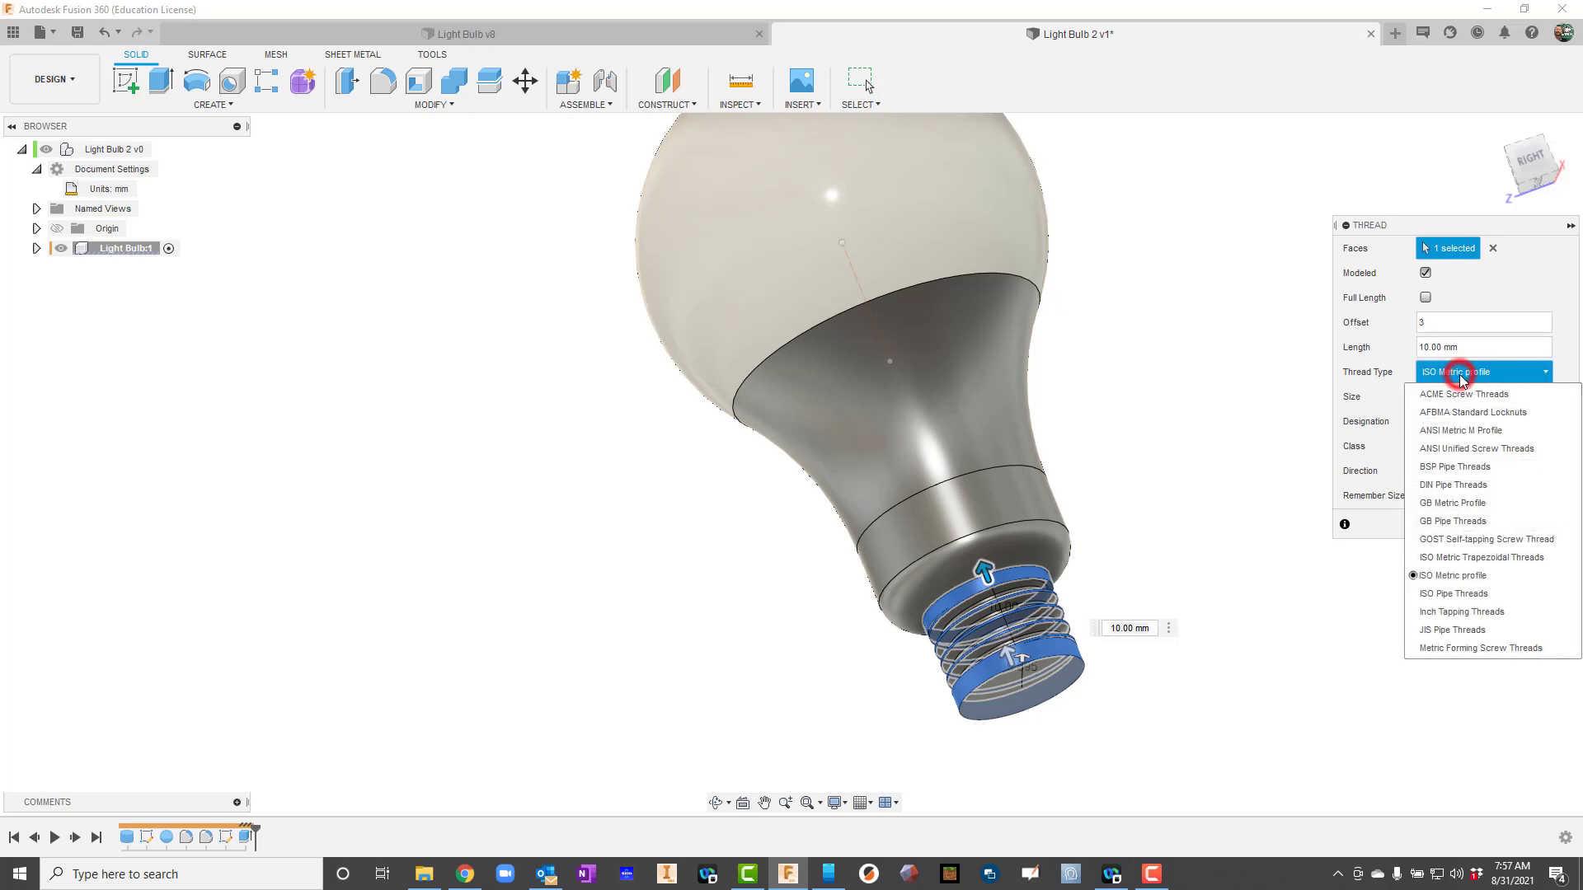
pyautogui.click(1441, 432)
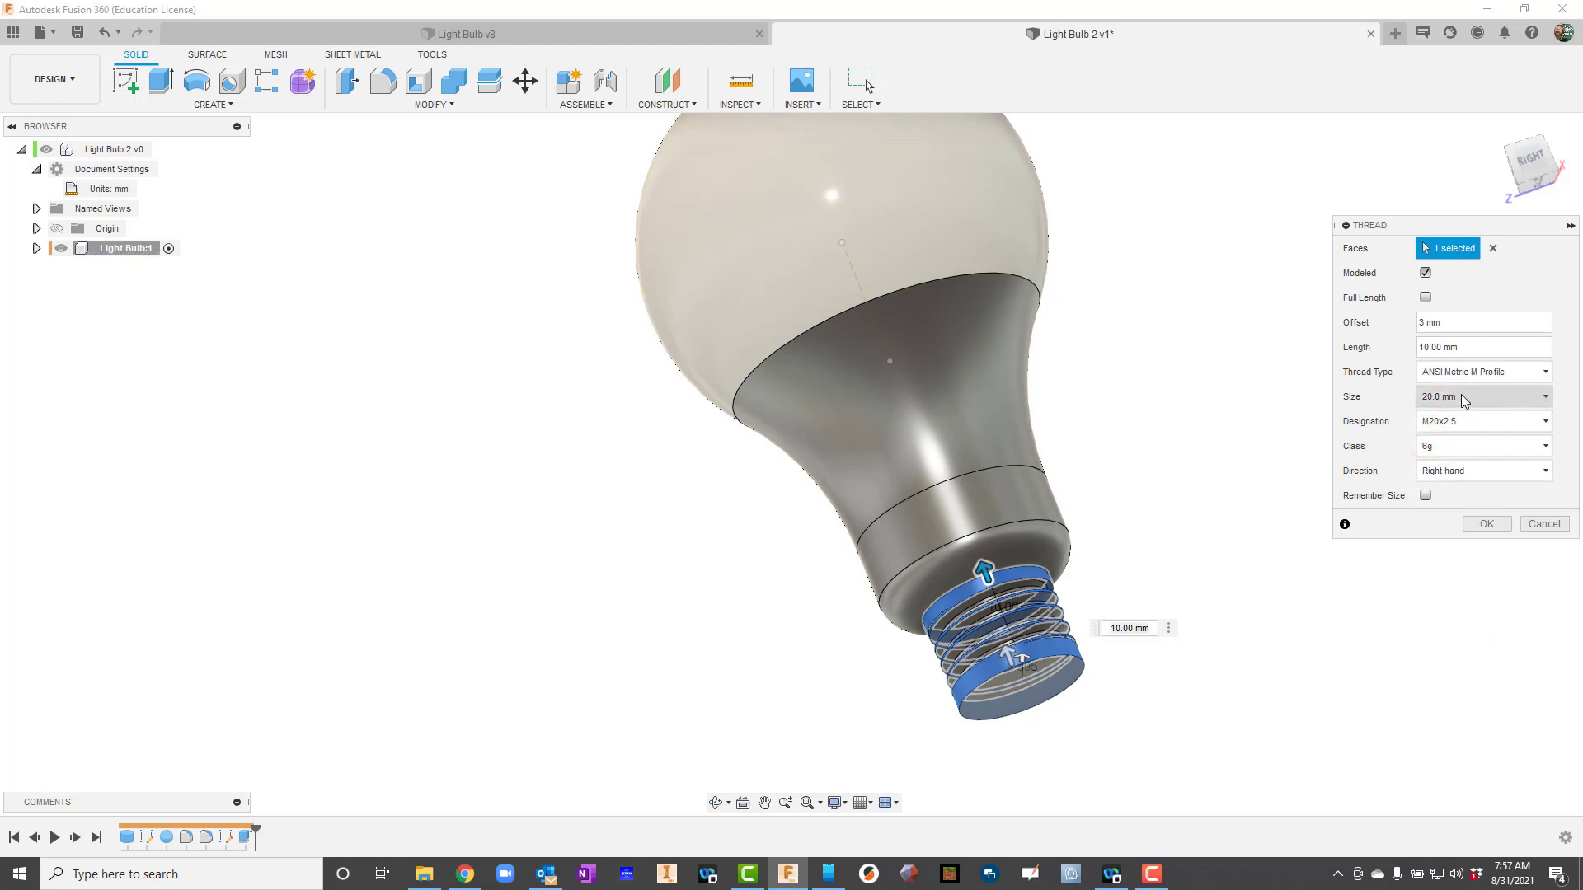
pyautogui.click(1464, 400)
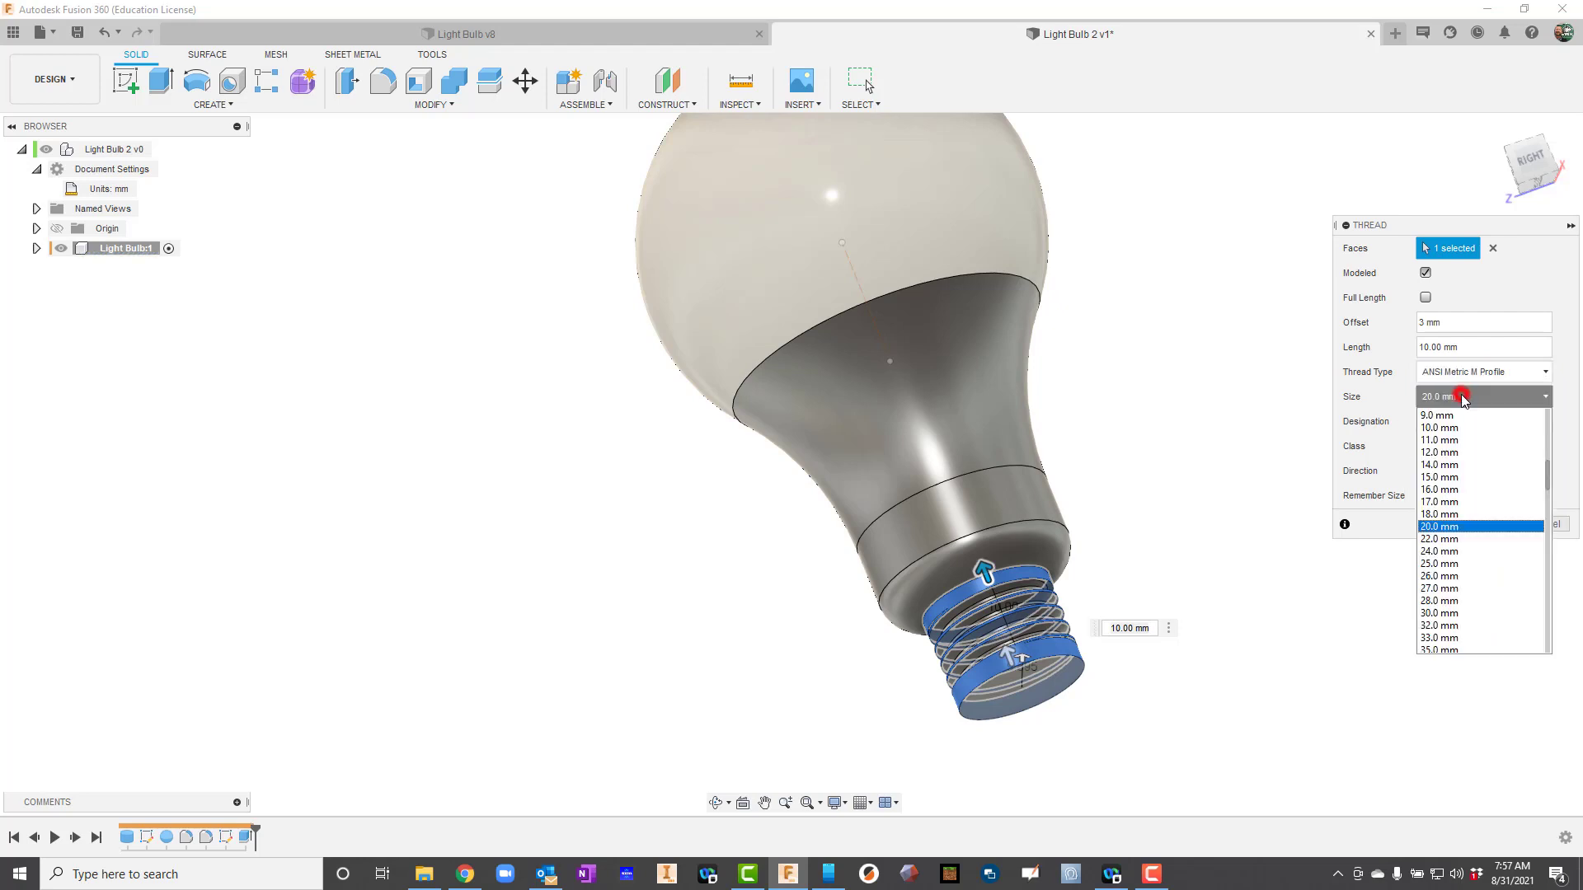
pyautogui.click(1467, 401)
pyautogui.click(1467, 401)
pyautogui.click(1441, 537)
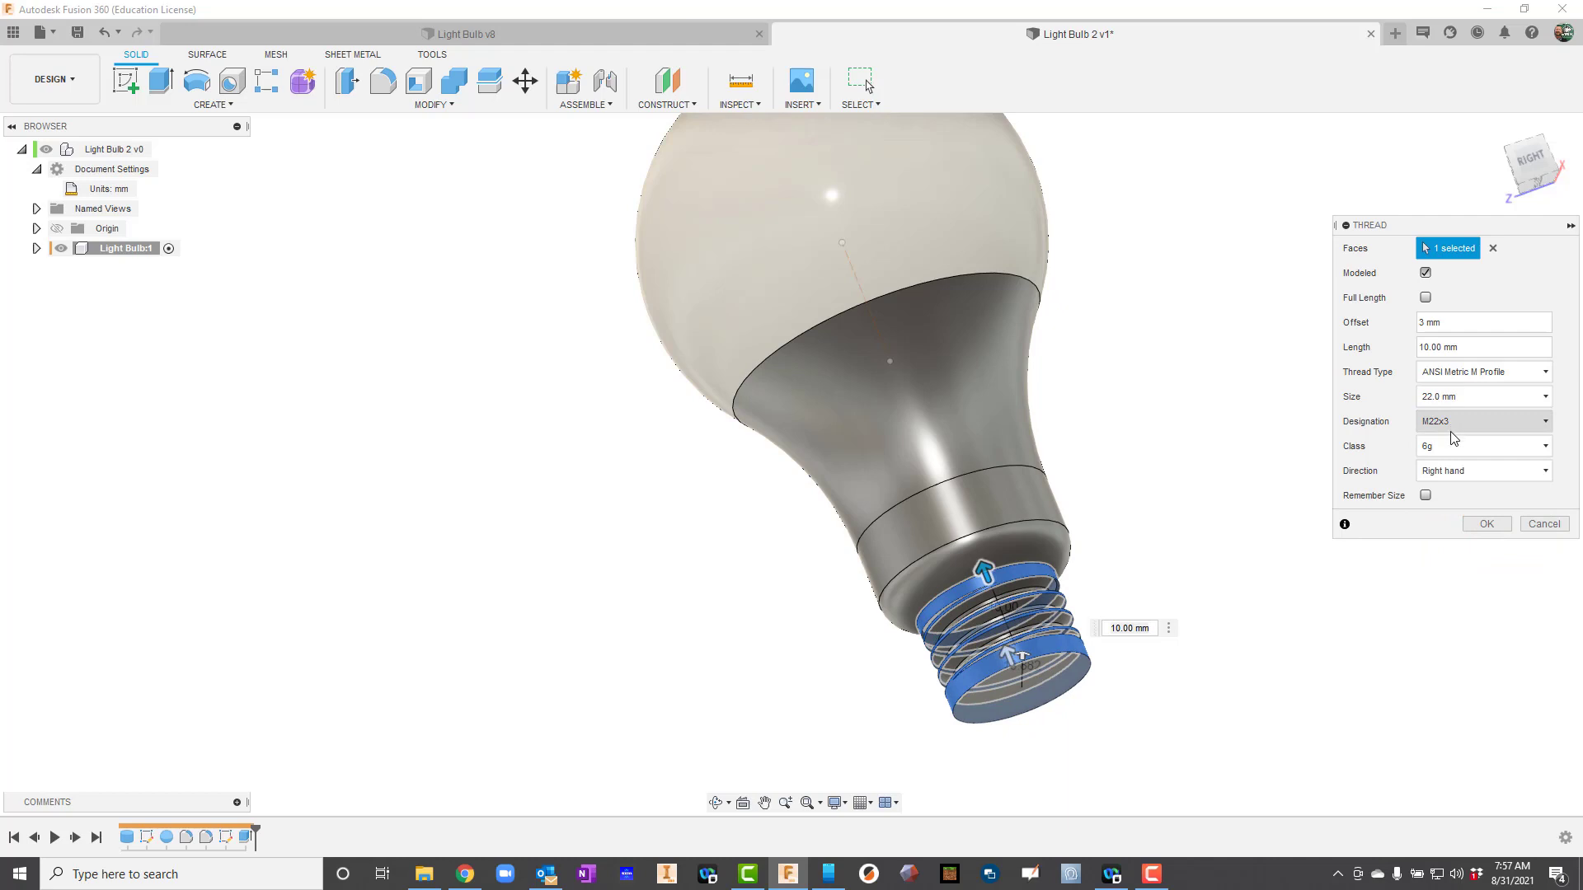
pyautogui.click(1480, 526)
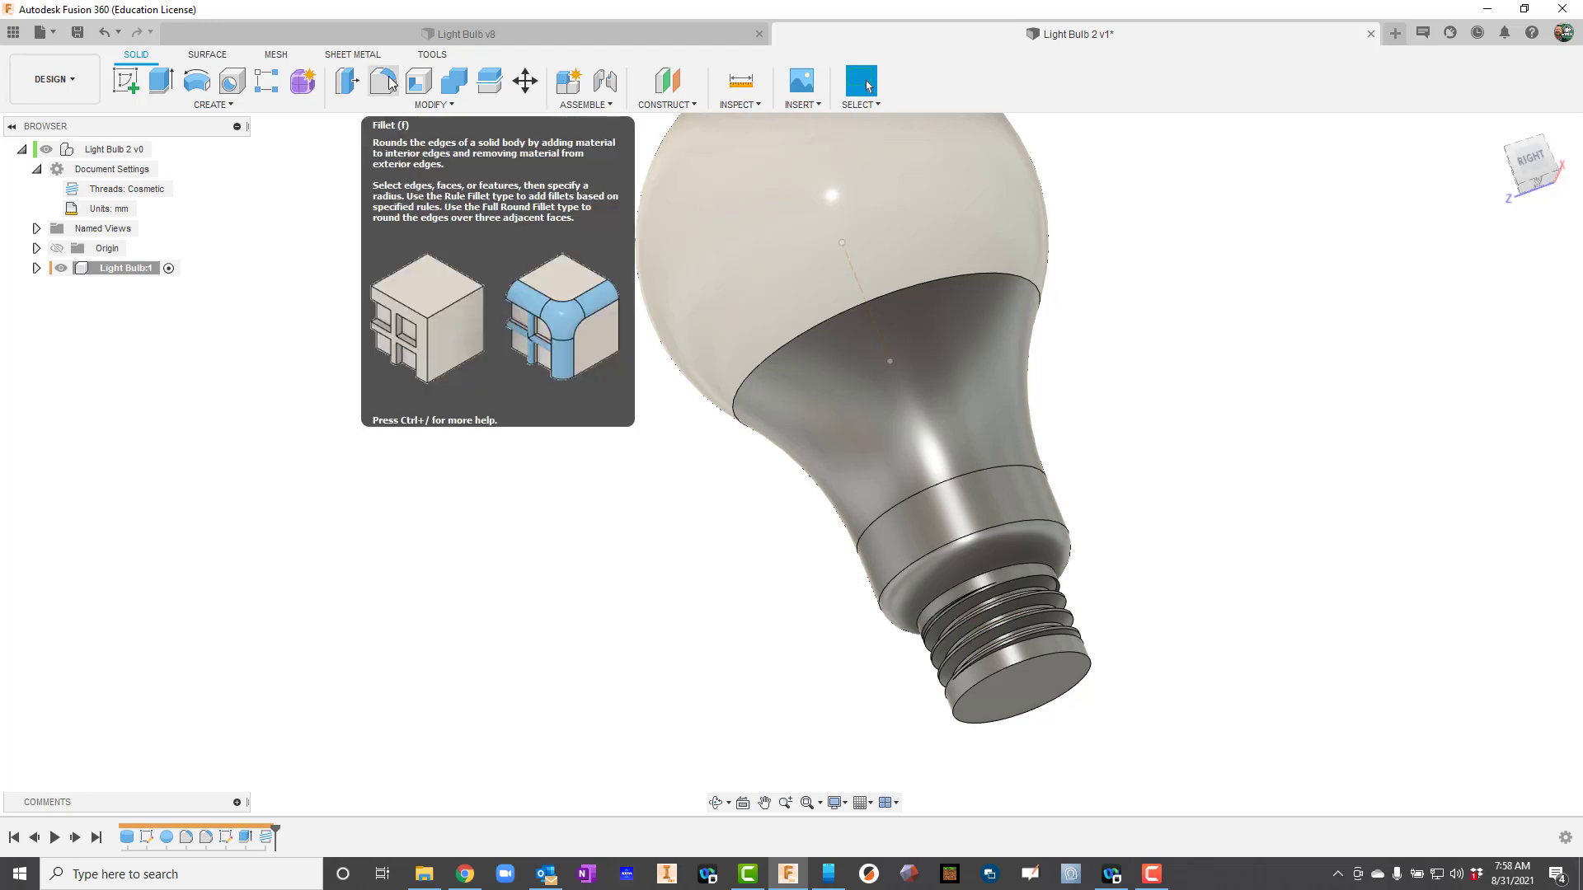
# Chamfer the threaded stub's bottom edge by 5 mm.
pyautogui.click(435, 109)
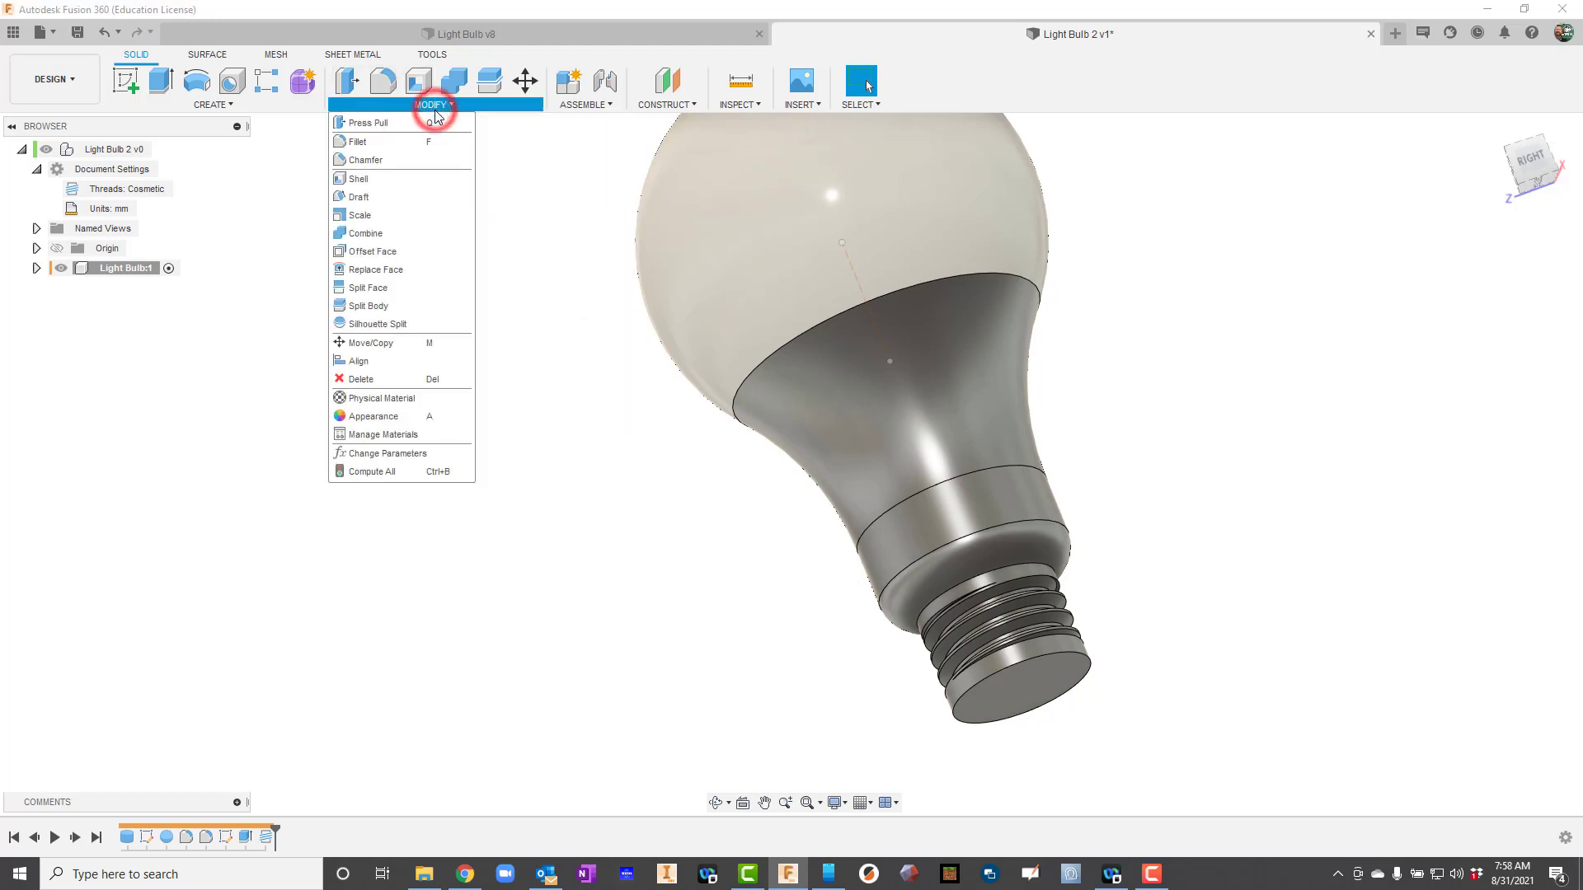
pyautogui.click(371, 162)
pyautogui.click(1001, 676)
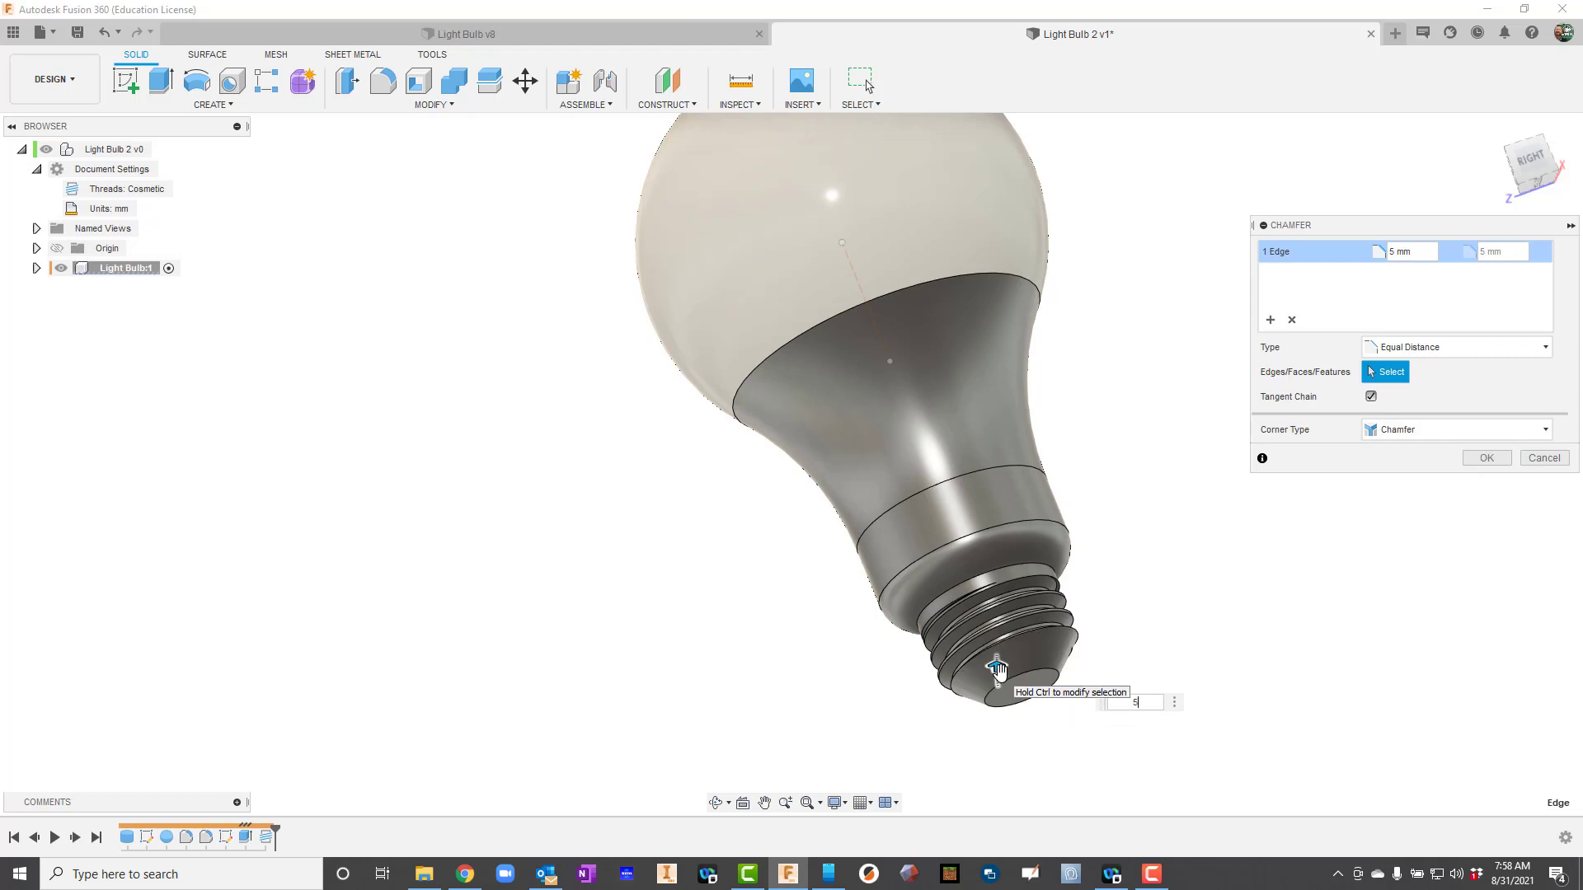
pyautogui.press('Return')
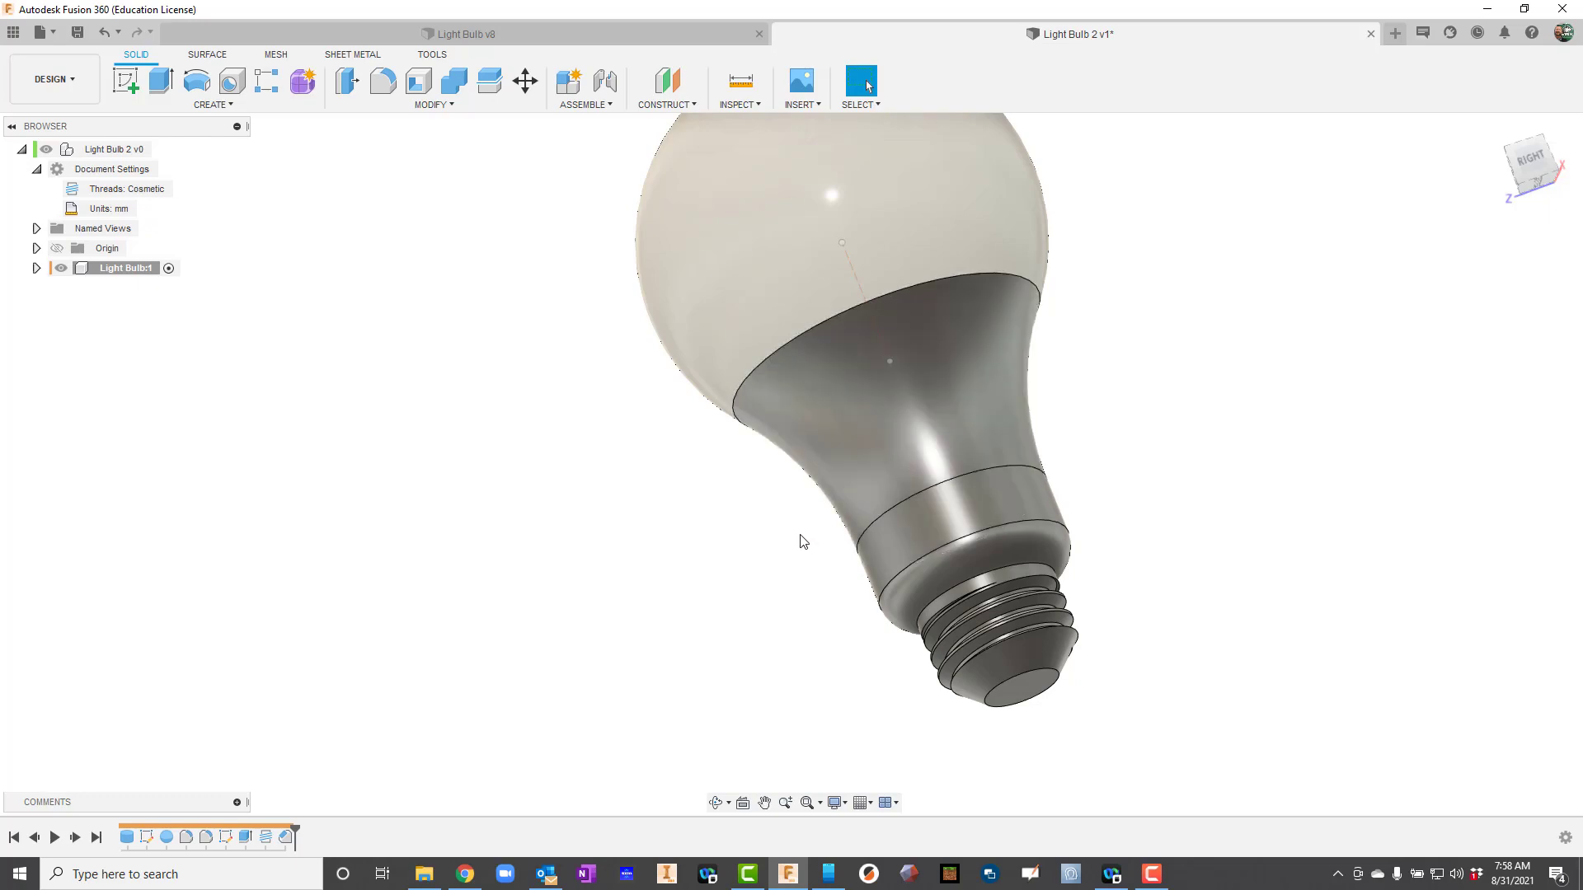
# Sketch a circle centred at the origin on the base's end face and extrude it 2 mm.
pyautogui.click(125, 78)
pyautogui.click(1027, 687)
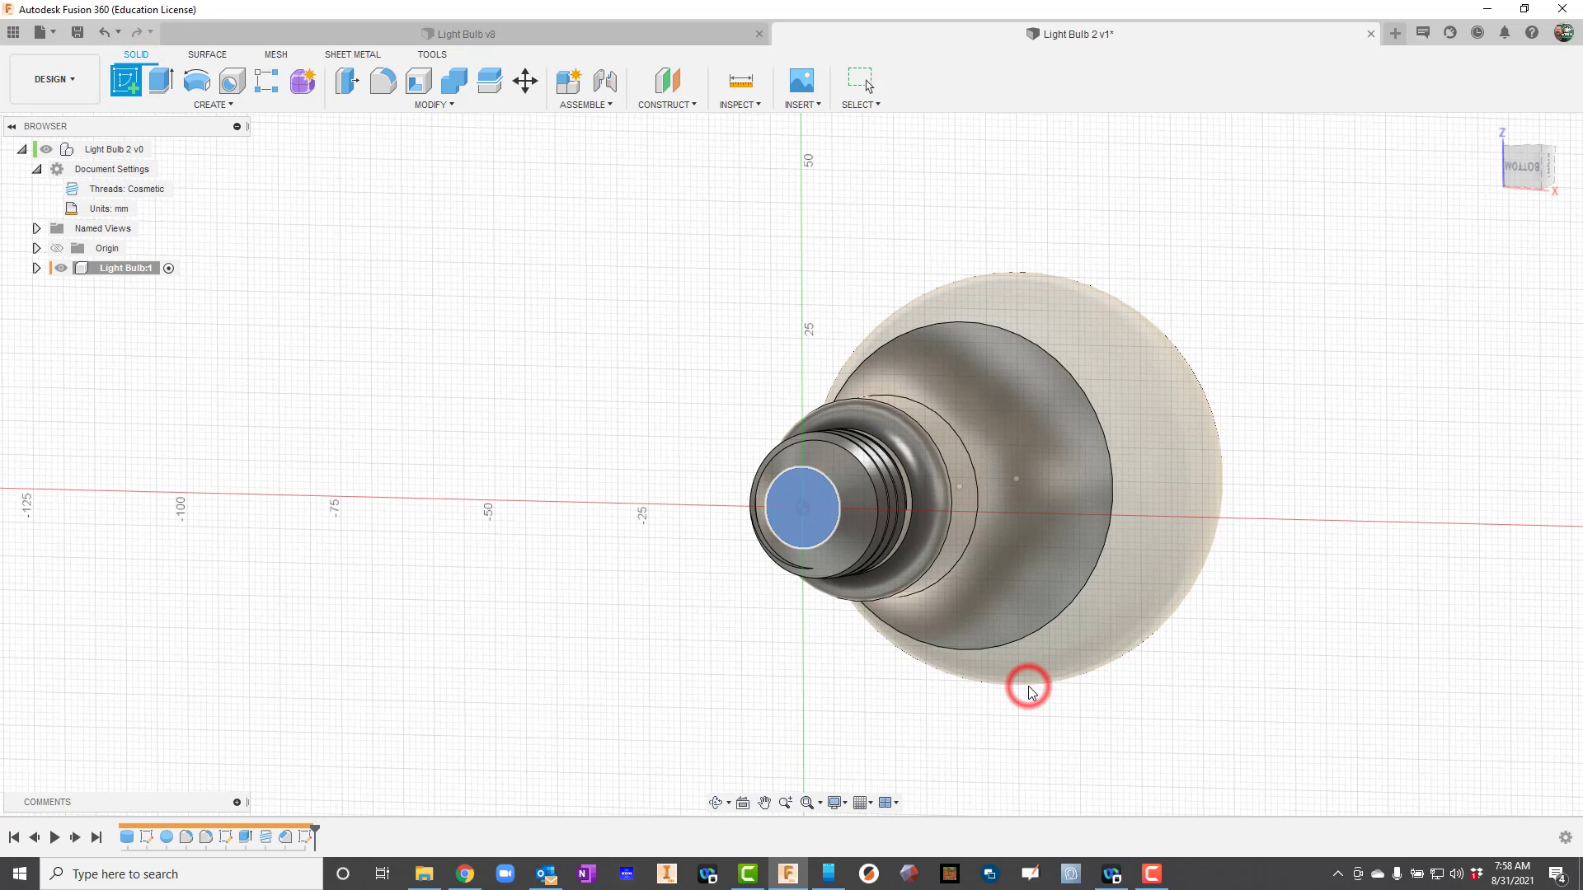
pyautogui.click(203, 82)
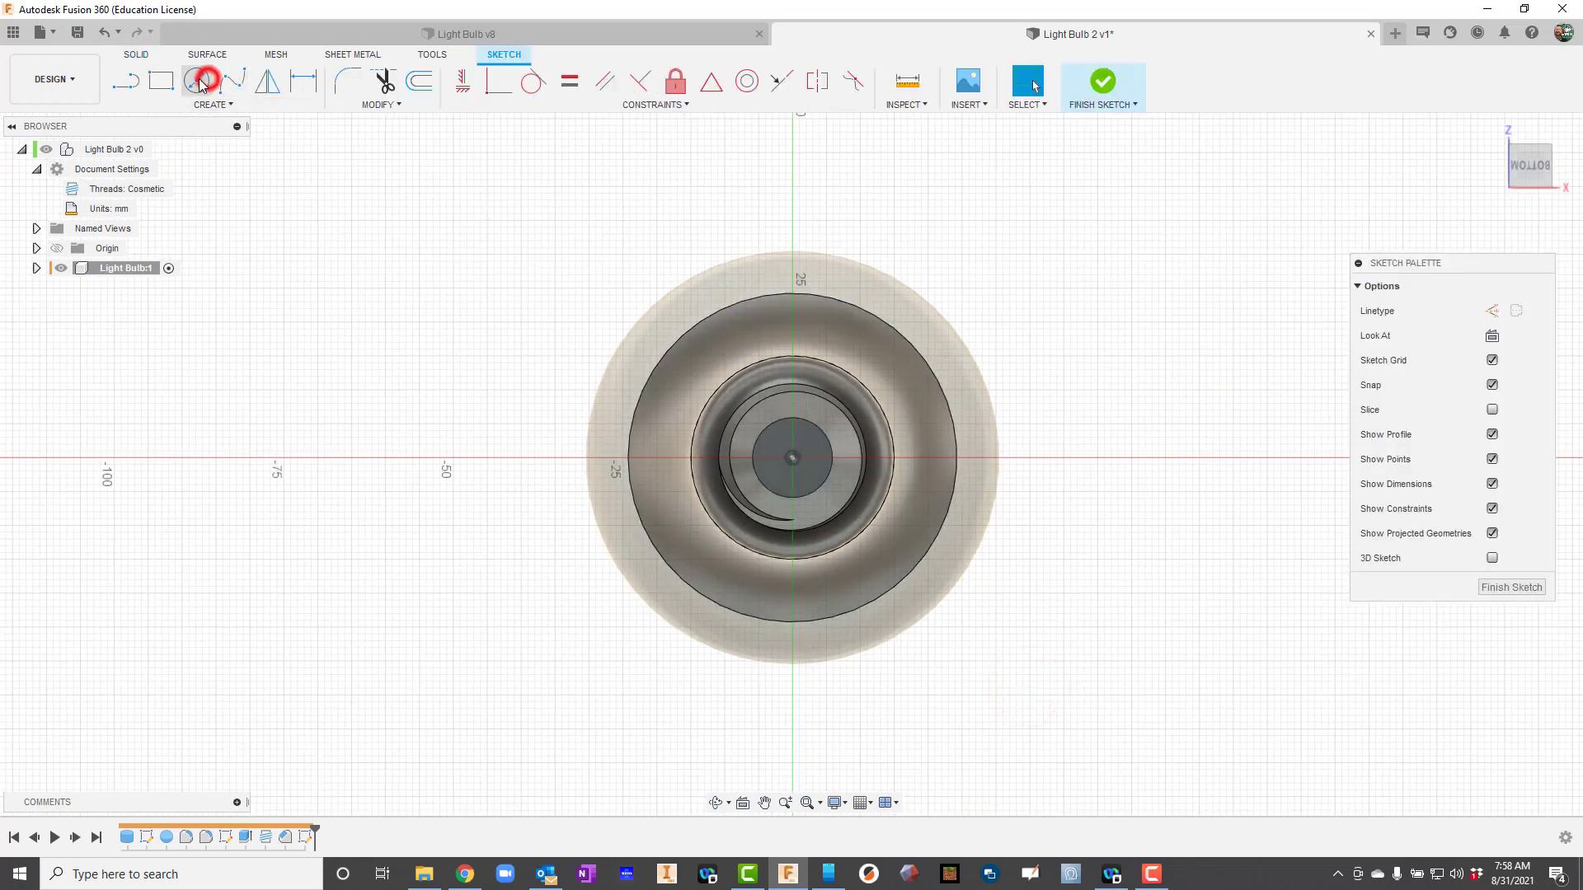
pyautogui.click(790, 460)
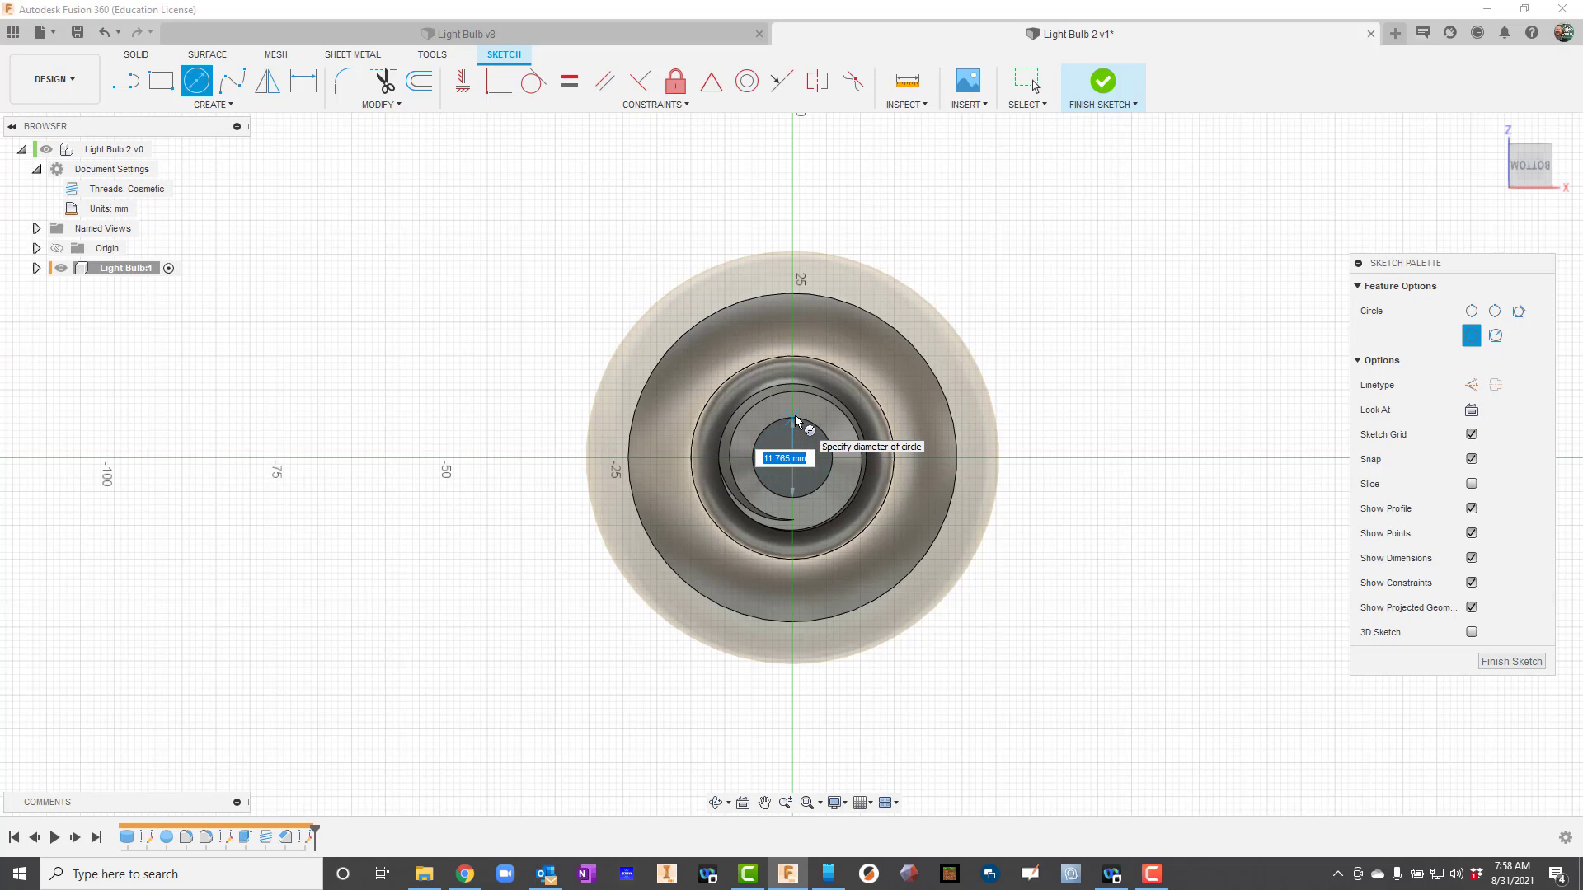
pyautogui.click(796, 421)
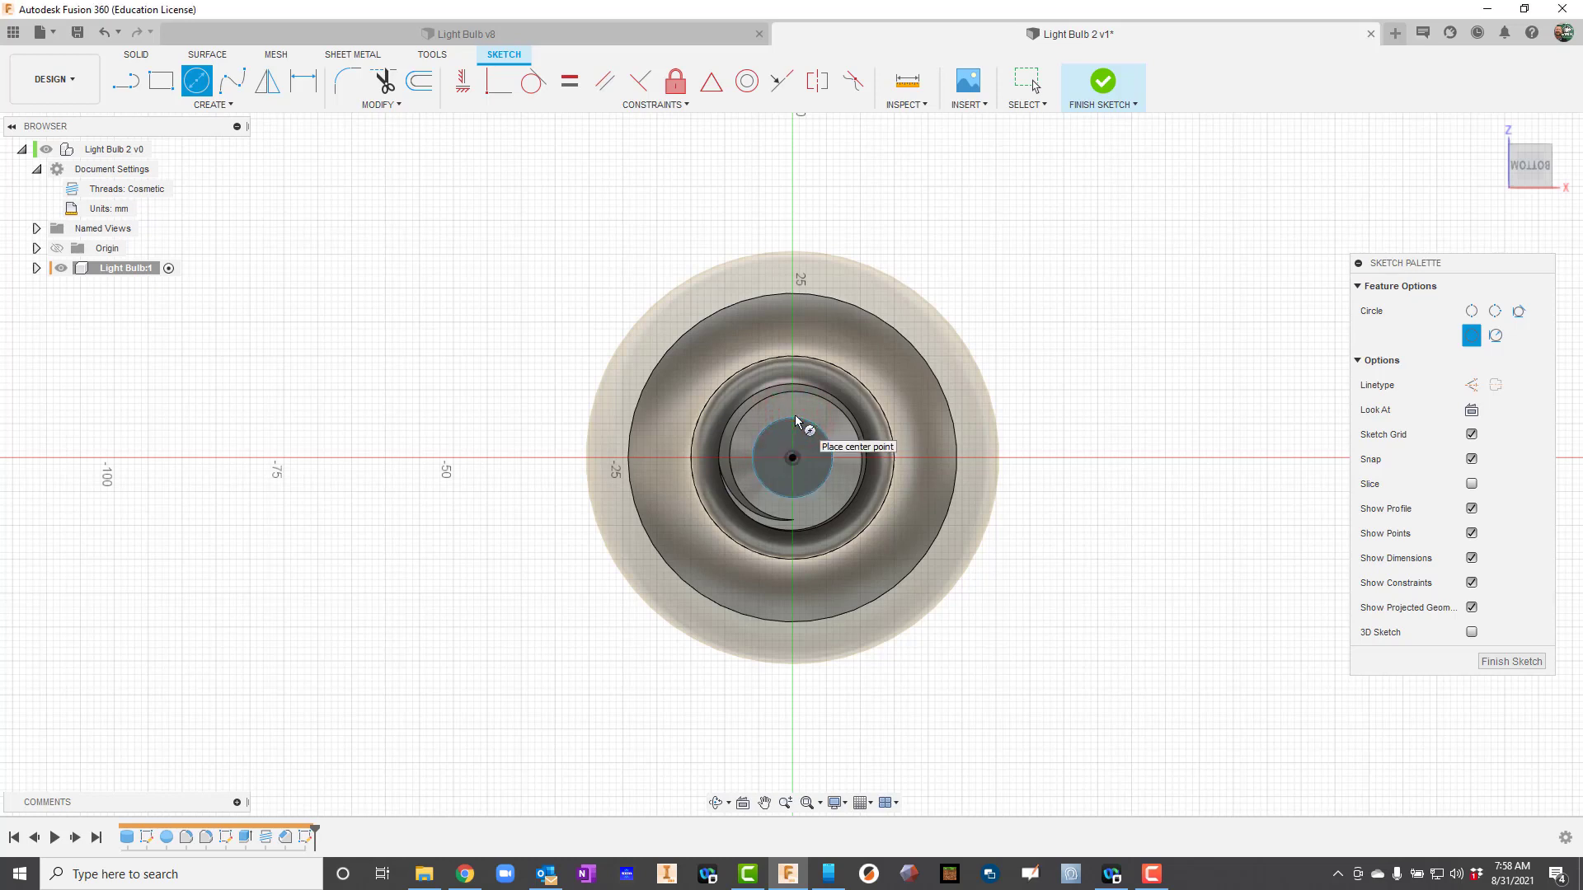
pyautogui.press('e')
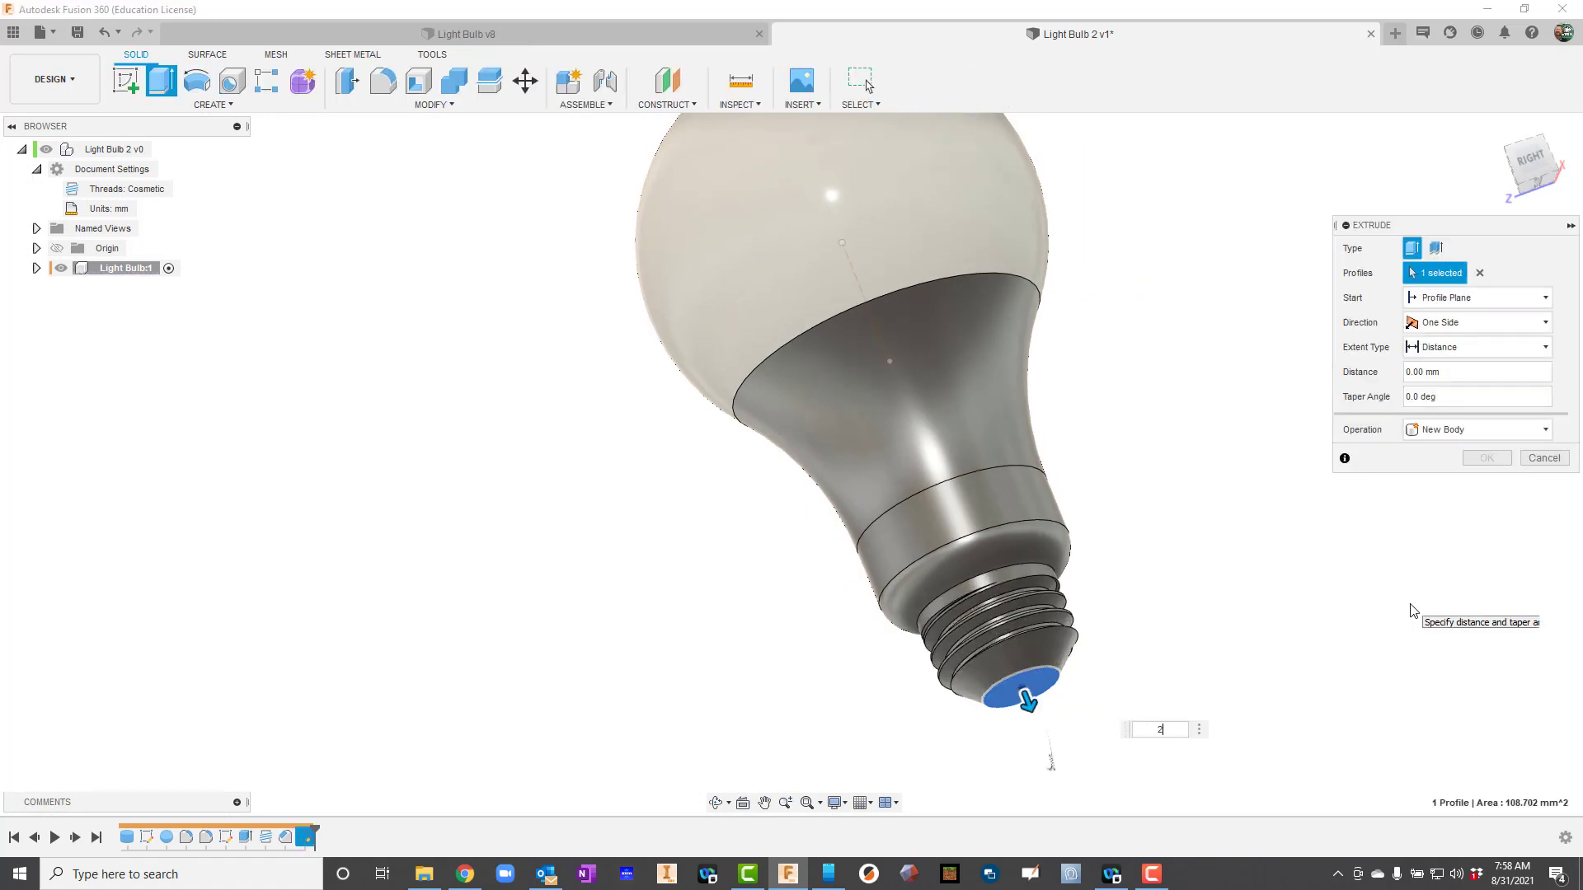
pyautogui.write('2')
pyautogui.press('Return')
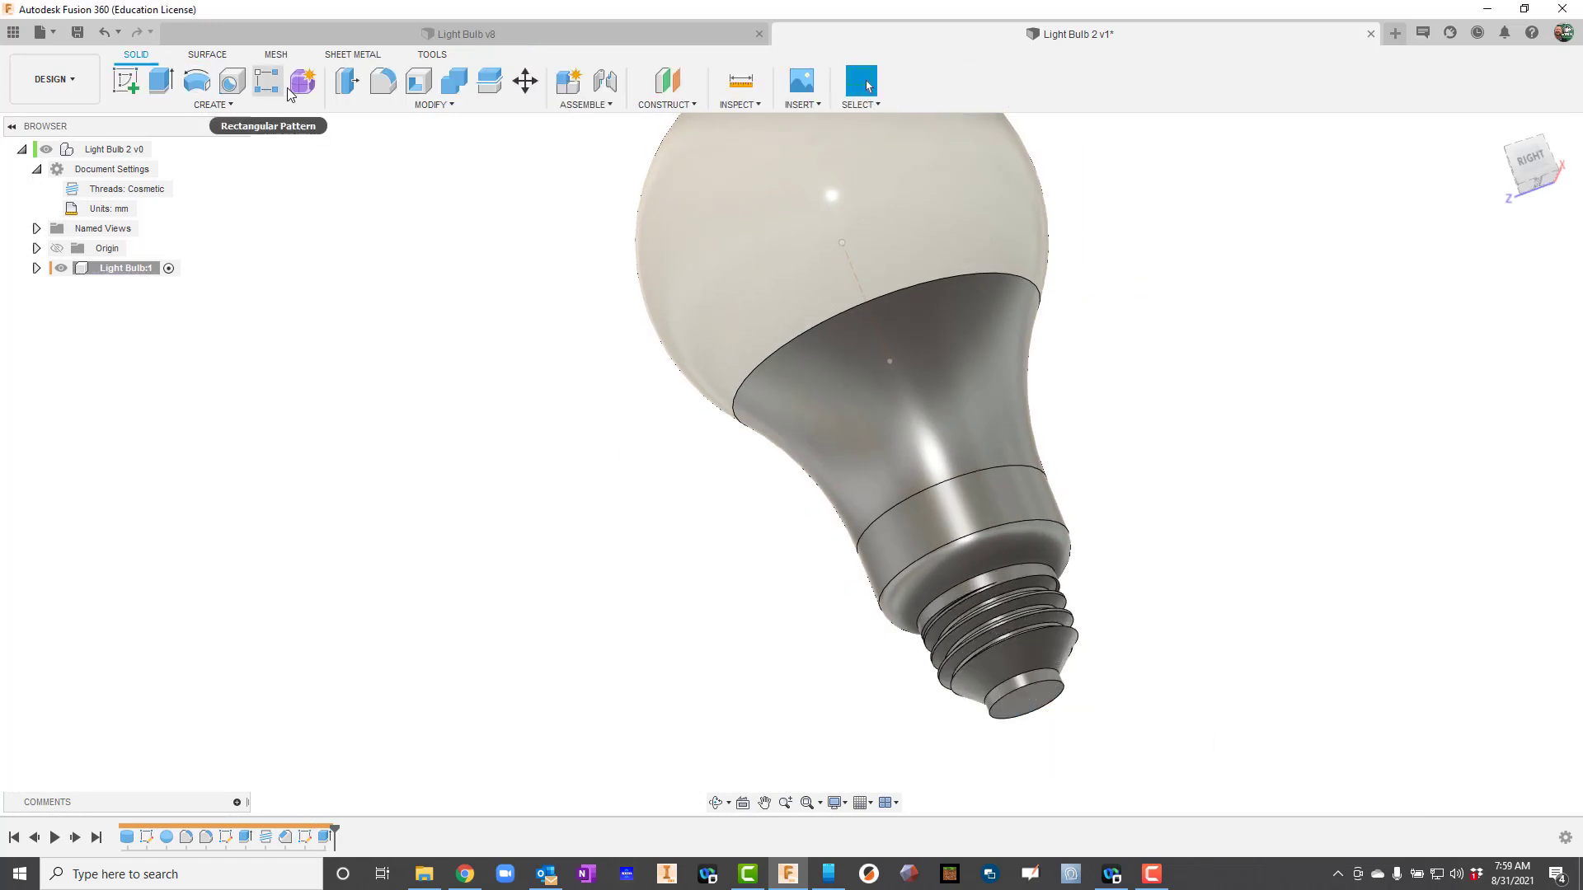
# Chamfer the small tip's outer end edge by 1.5 mm.
pyautogui.click(386, 105)
pyautogui.click(396, 160)
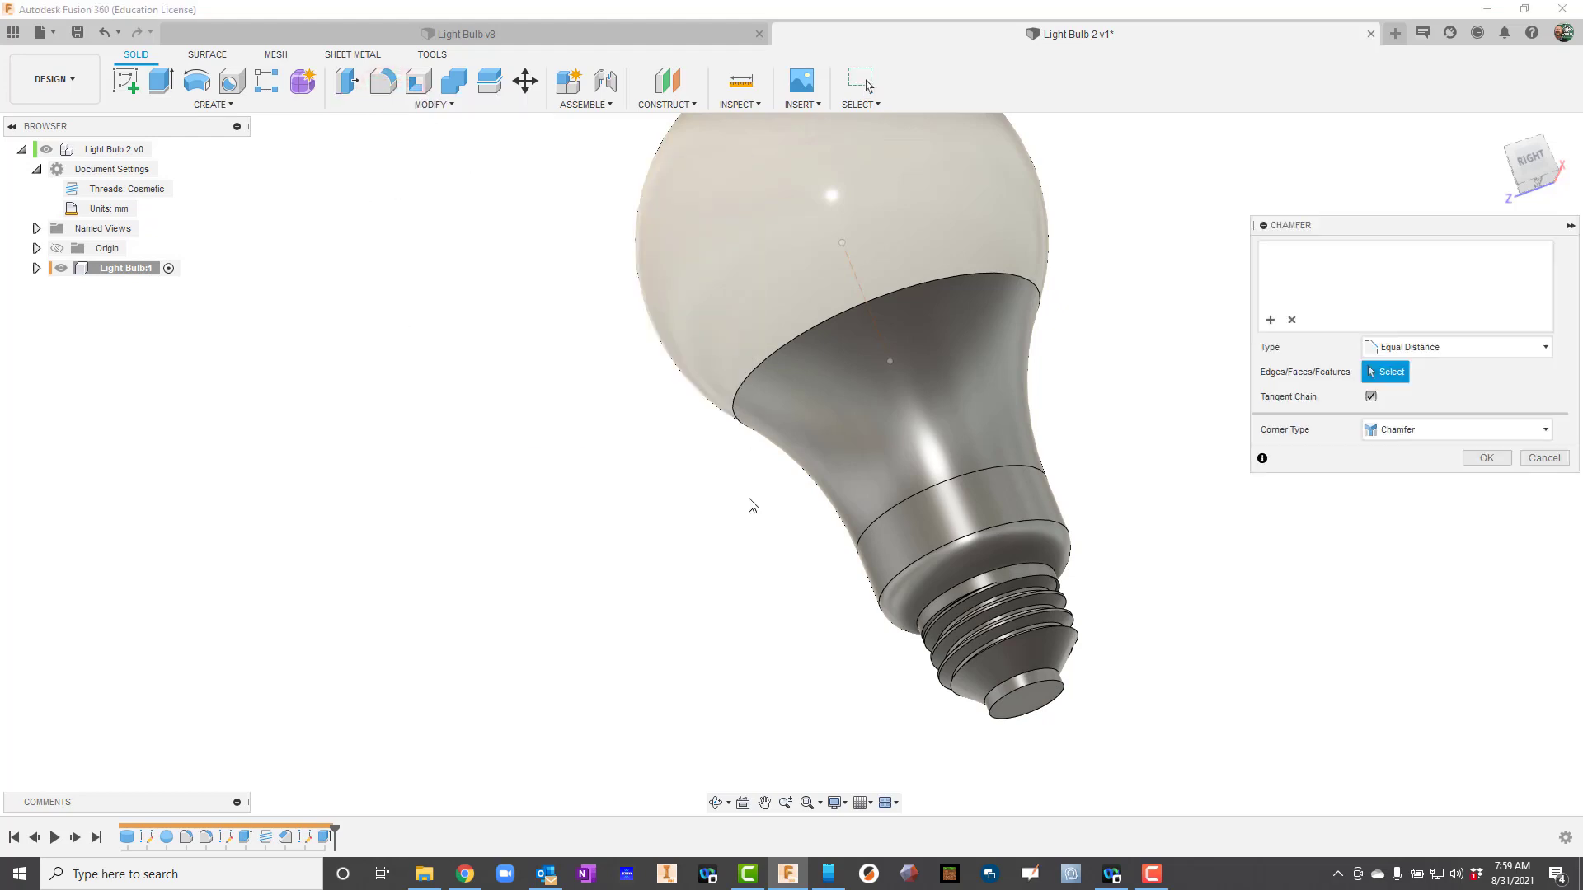
pyautogui.click(1035, 684)
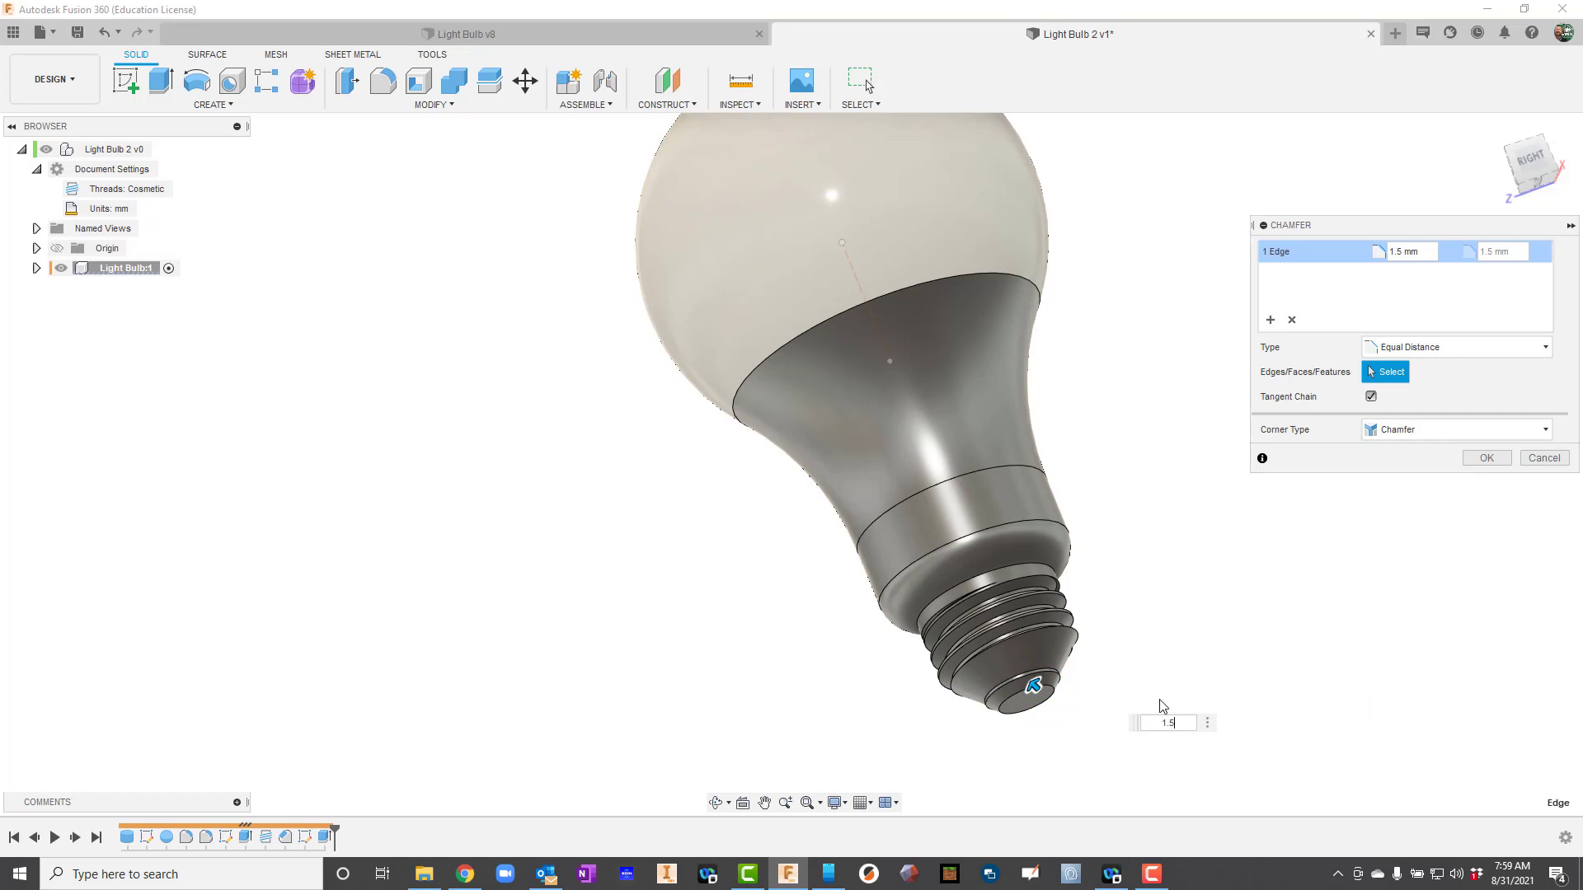
pyautogui.click(1486, 457)
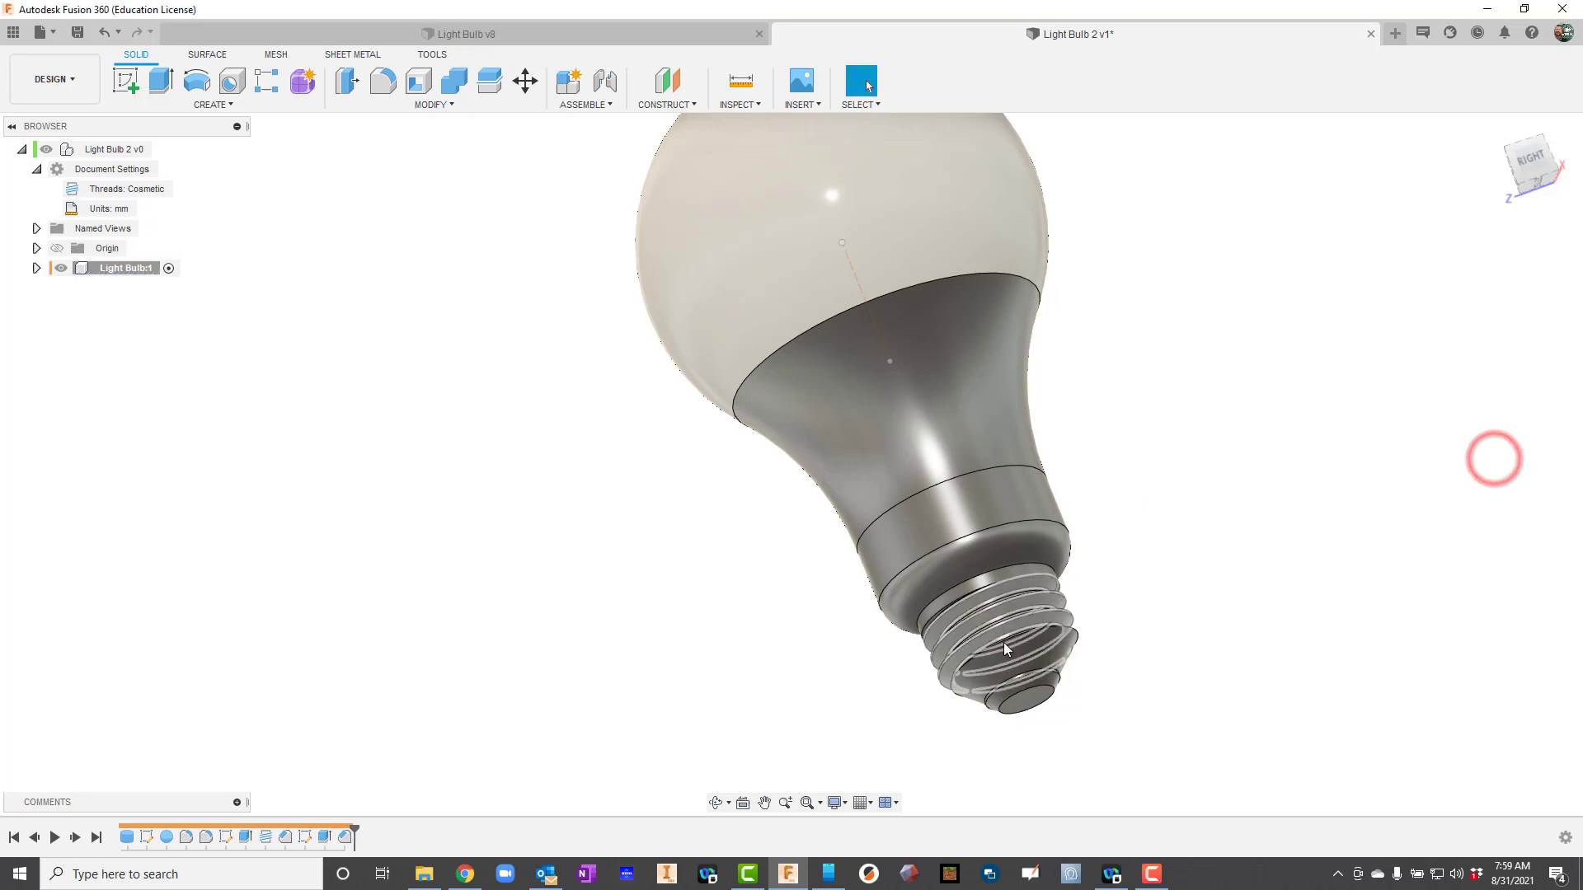
pyautogui.click(717, 802)
pyautogui.moveTo(1126, 443); pyautogui.dragTo(1110, 482)
pyautogui.scroll(-3, 1111, 482)
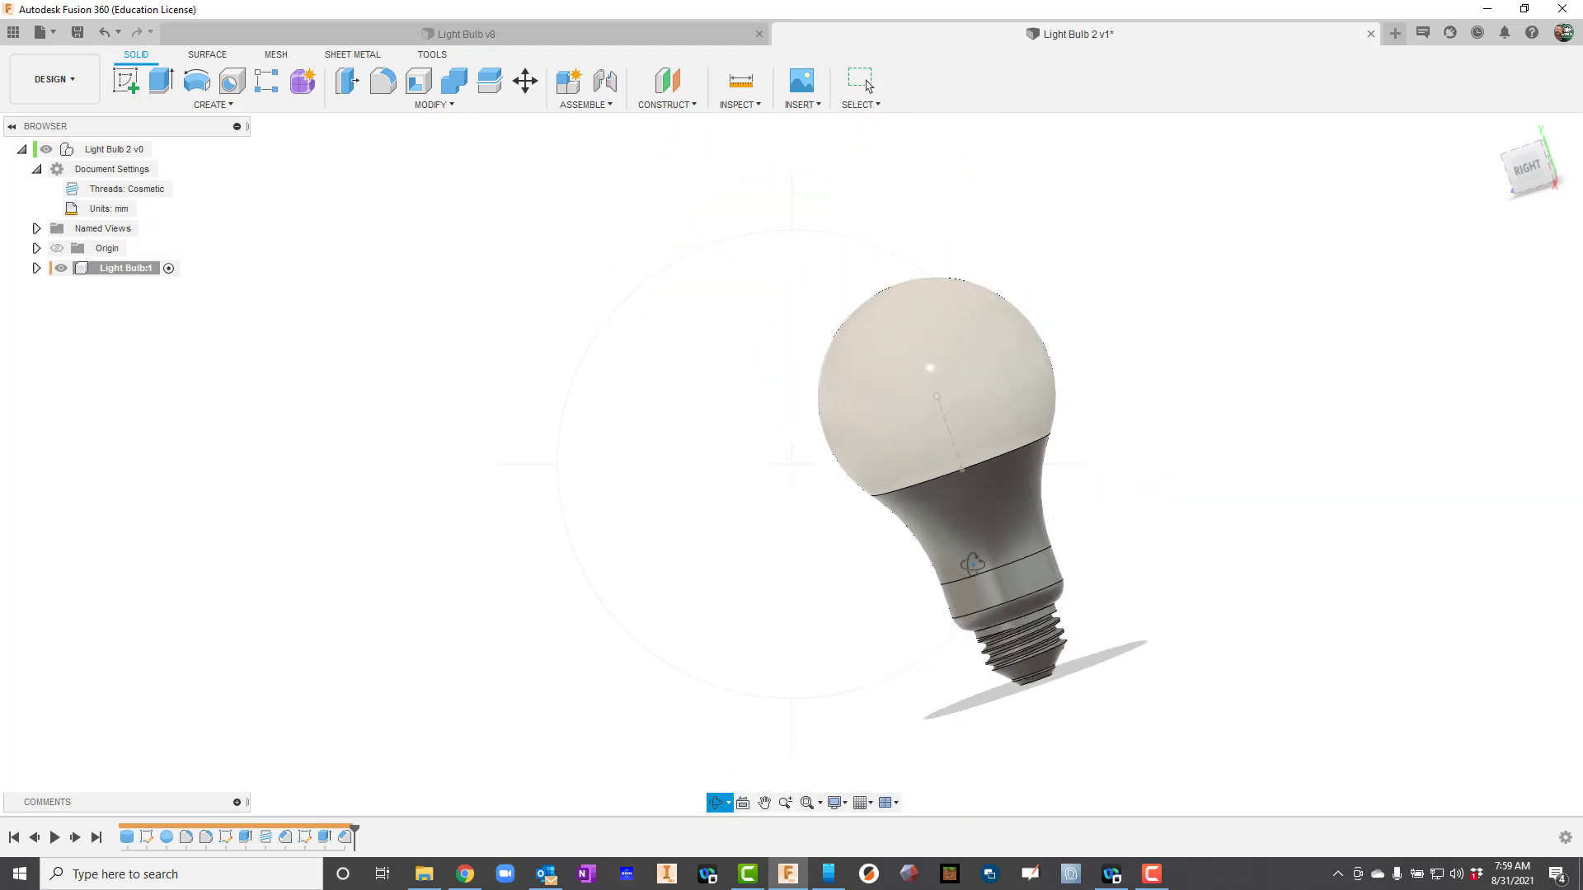
pyautogui.press('Escape')
pyautogui.click(1002, 532)
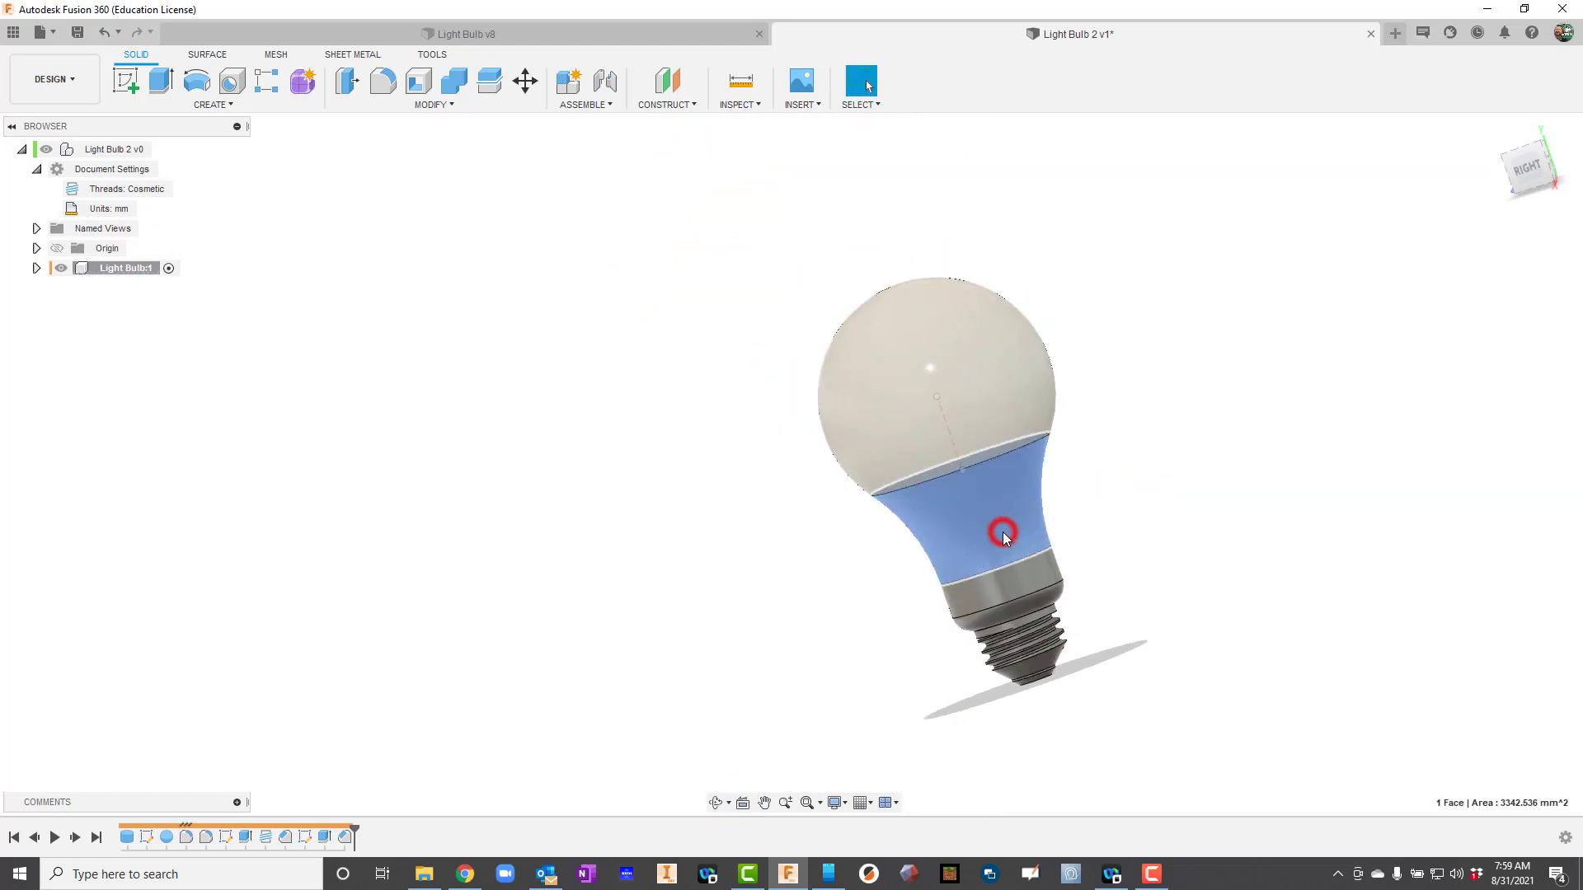
pyautogui.click(1017, 584)
pyautogui.scroll(5, 1038, 603)
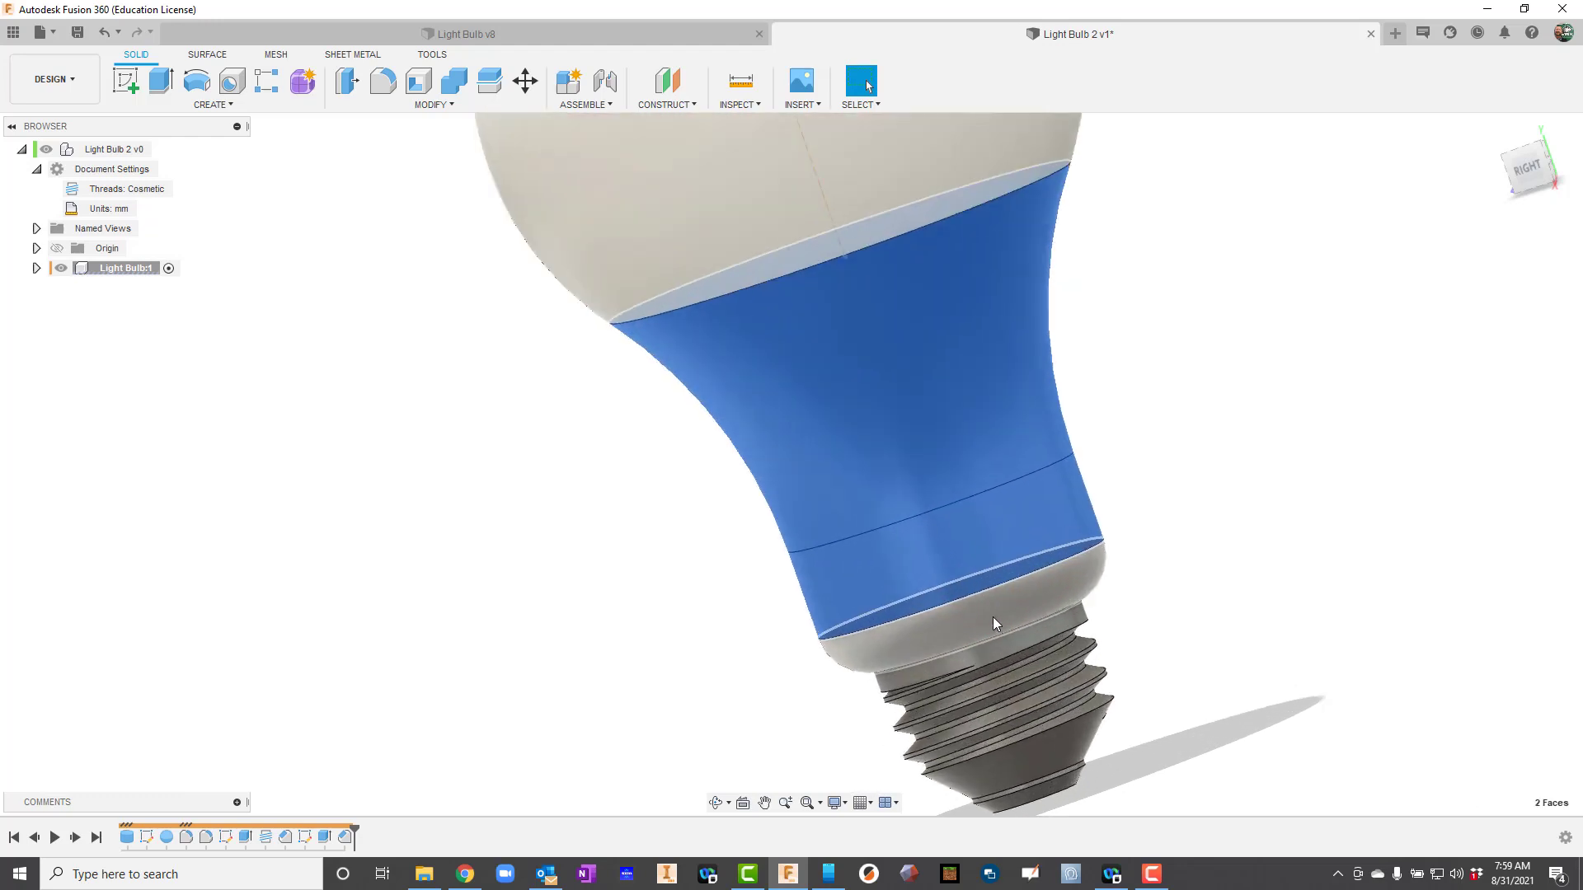
pyautogui.click(992, 624)
pyautogui.scroll(-3, 1143, 602)
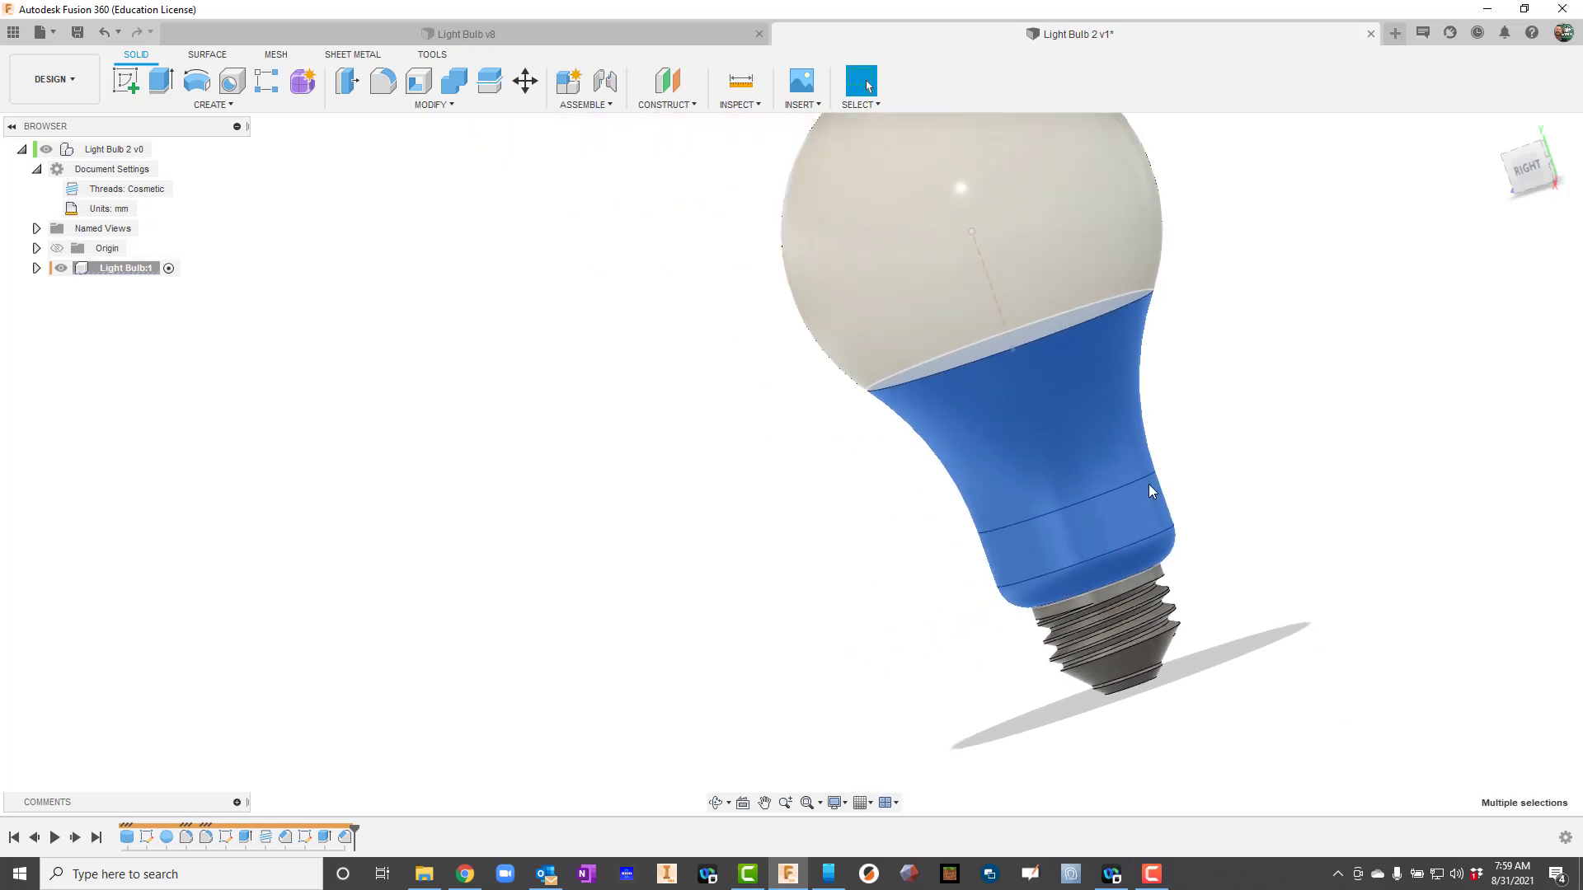
pyautogui.rightClick(1077, 441)
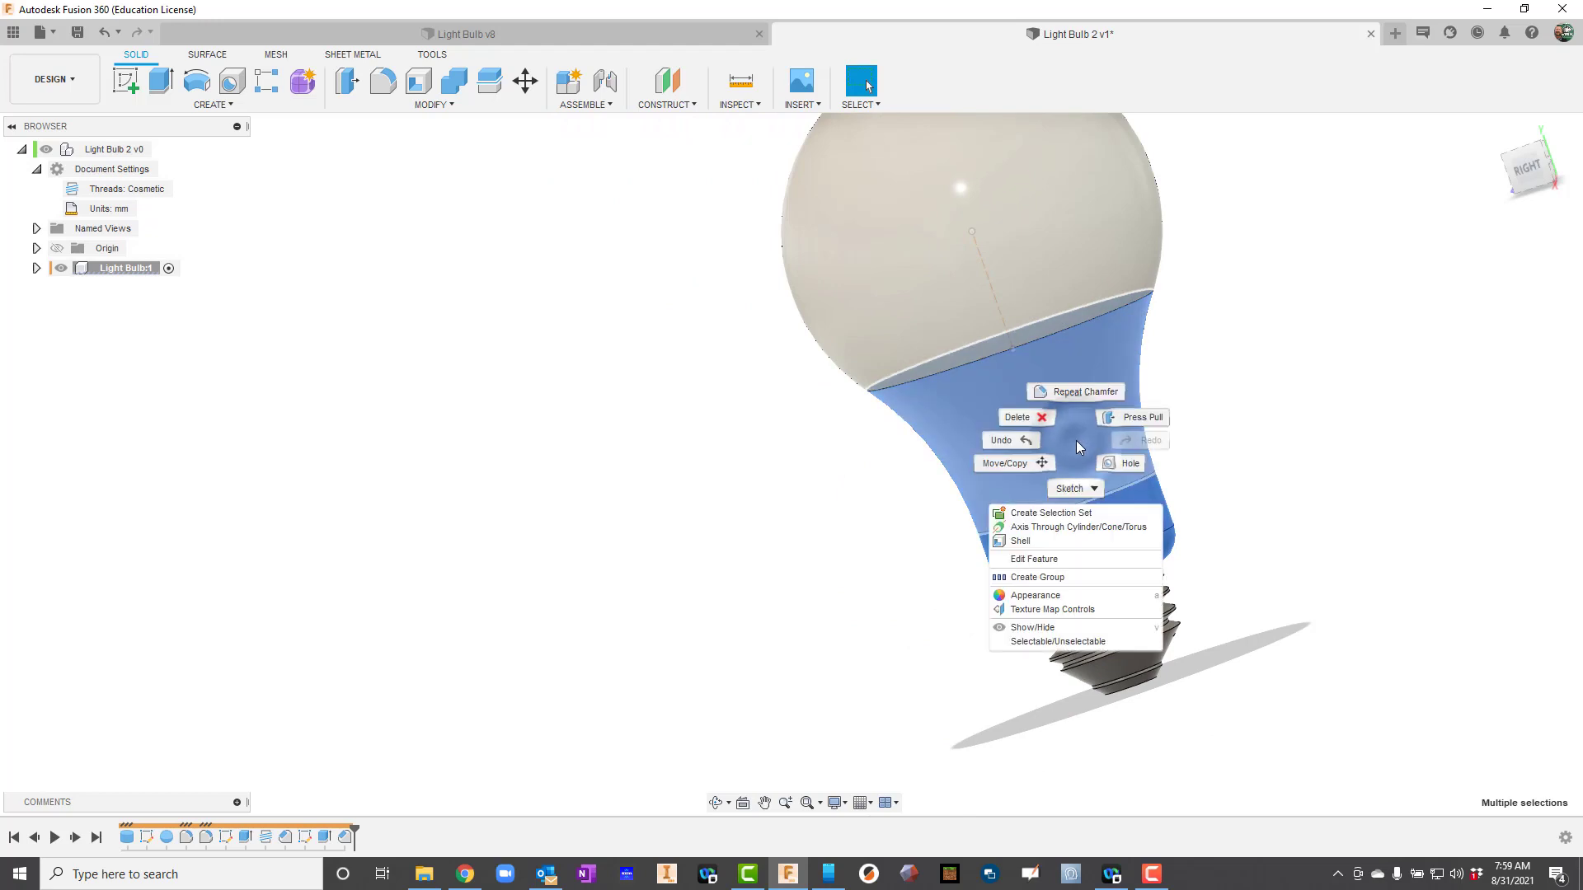
pyautogui.click(1044, 595)
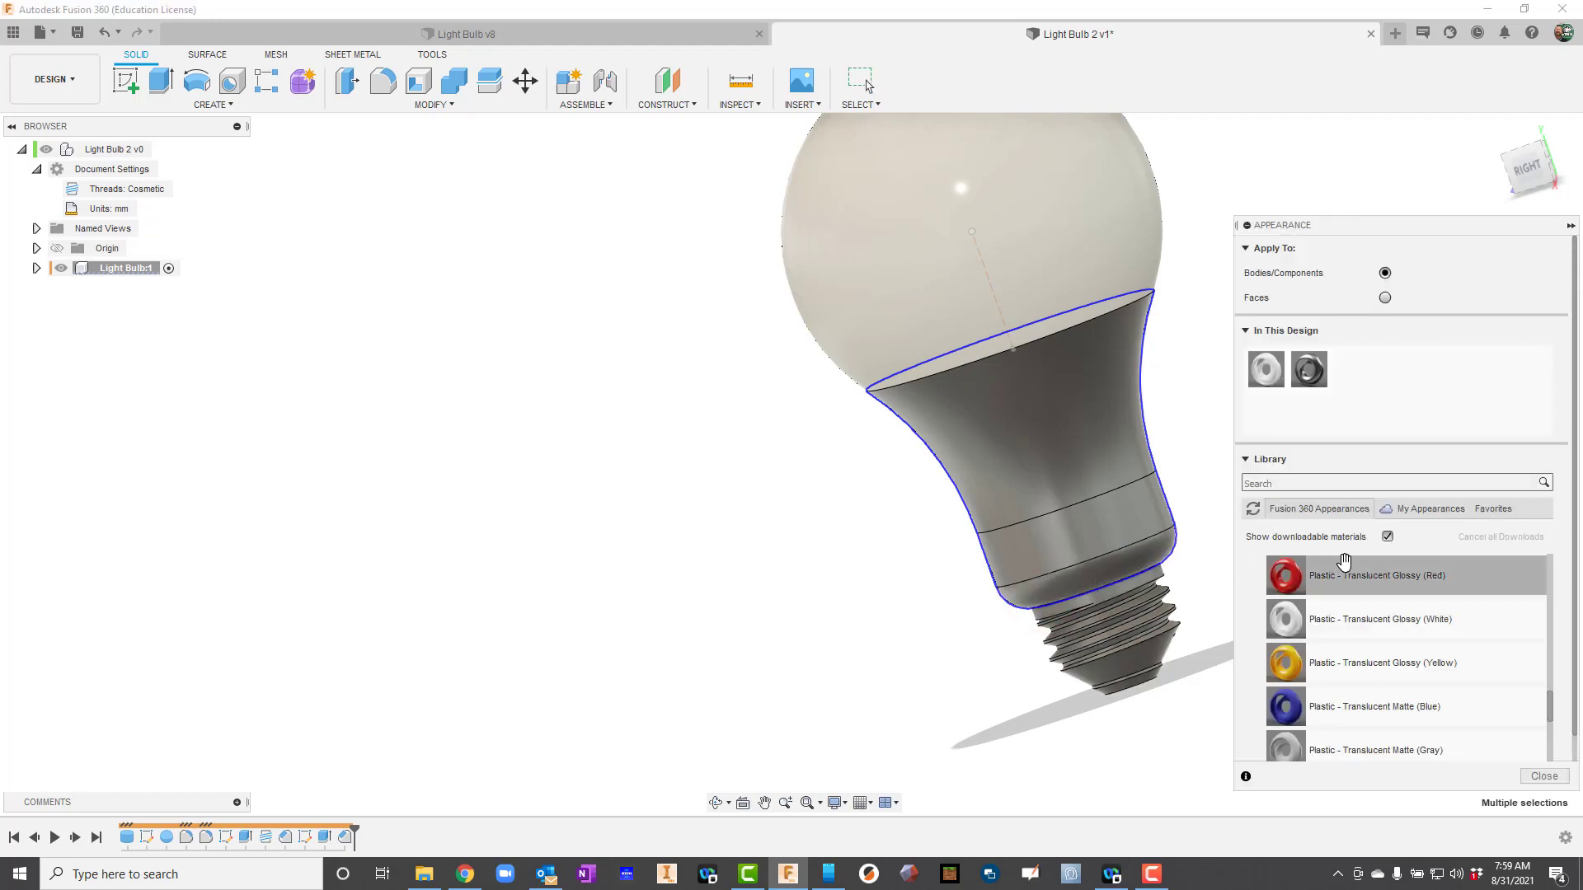
pyautogui.scroll(5, 1385, 618)
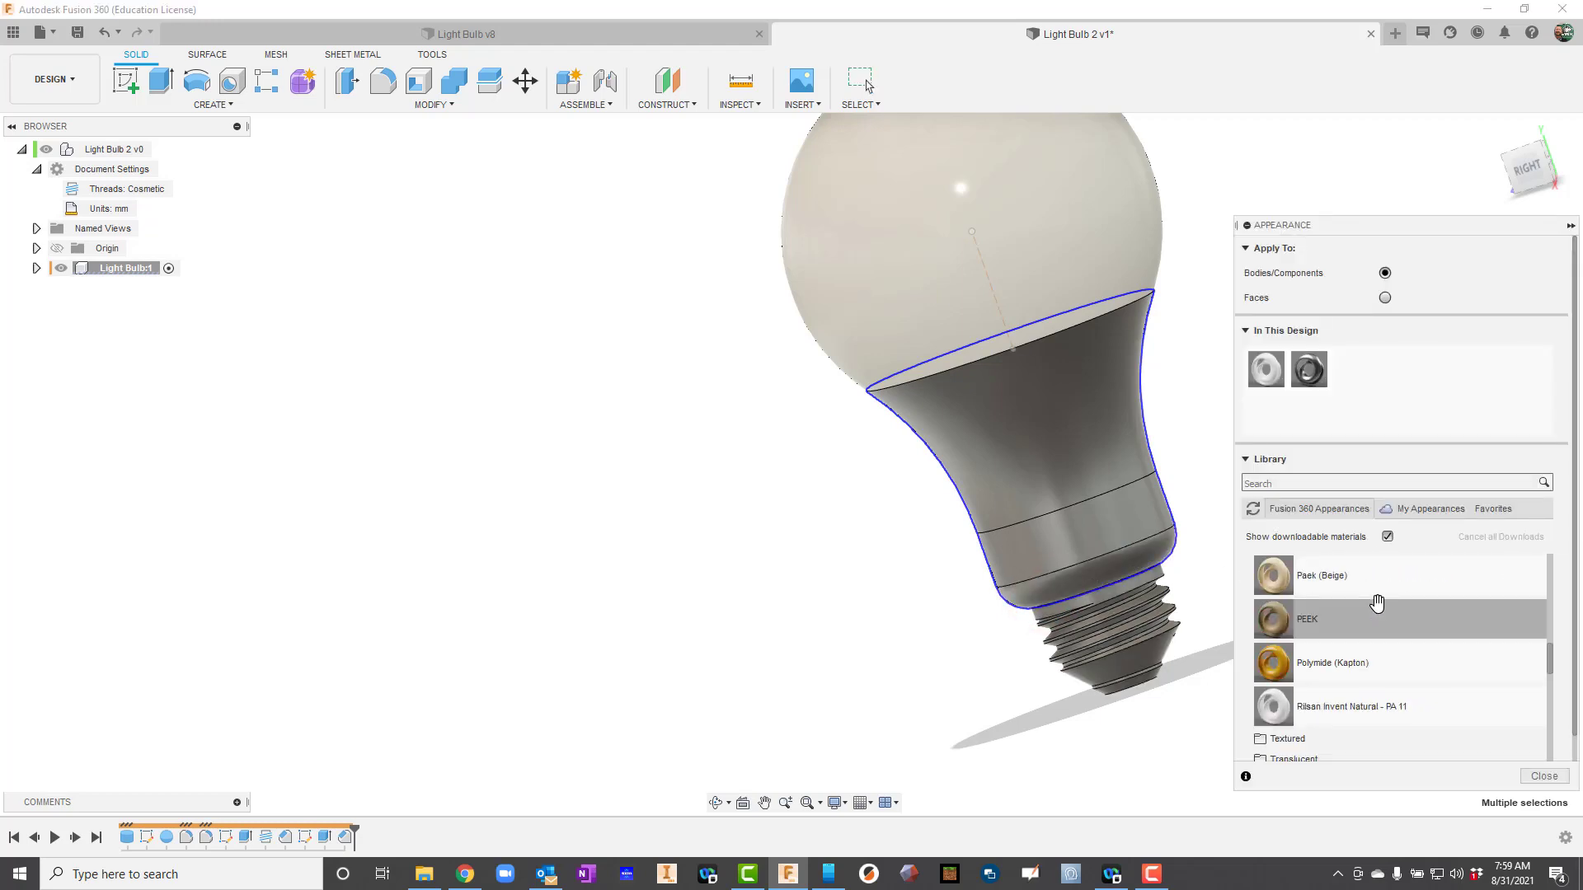
pyautogui.click(1261, 630)
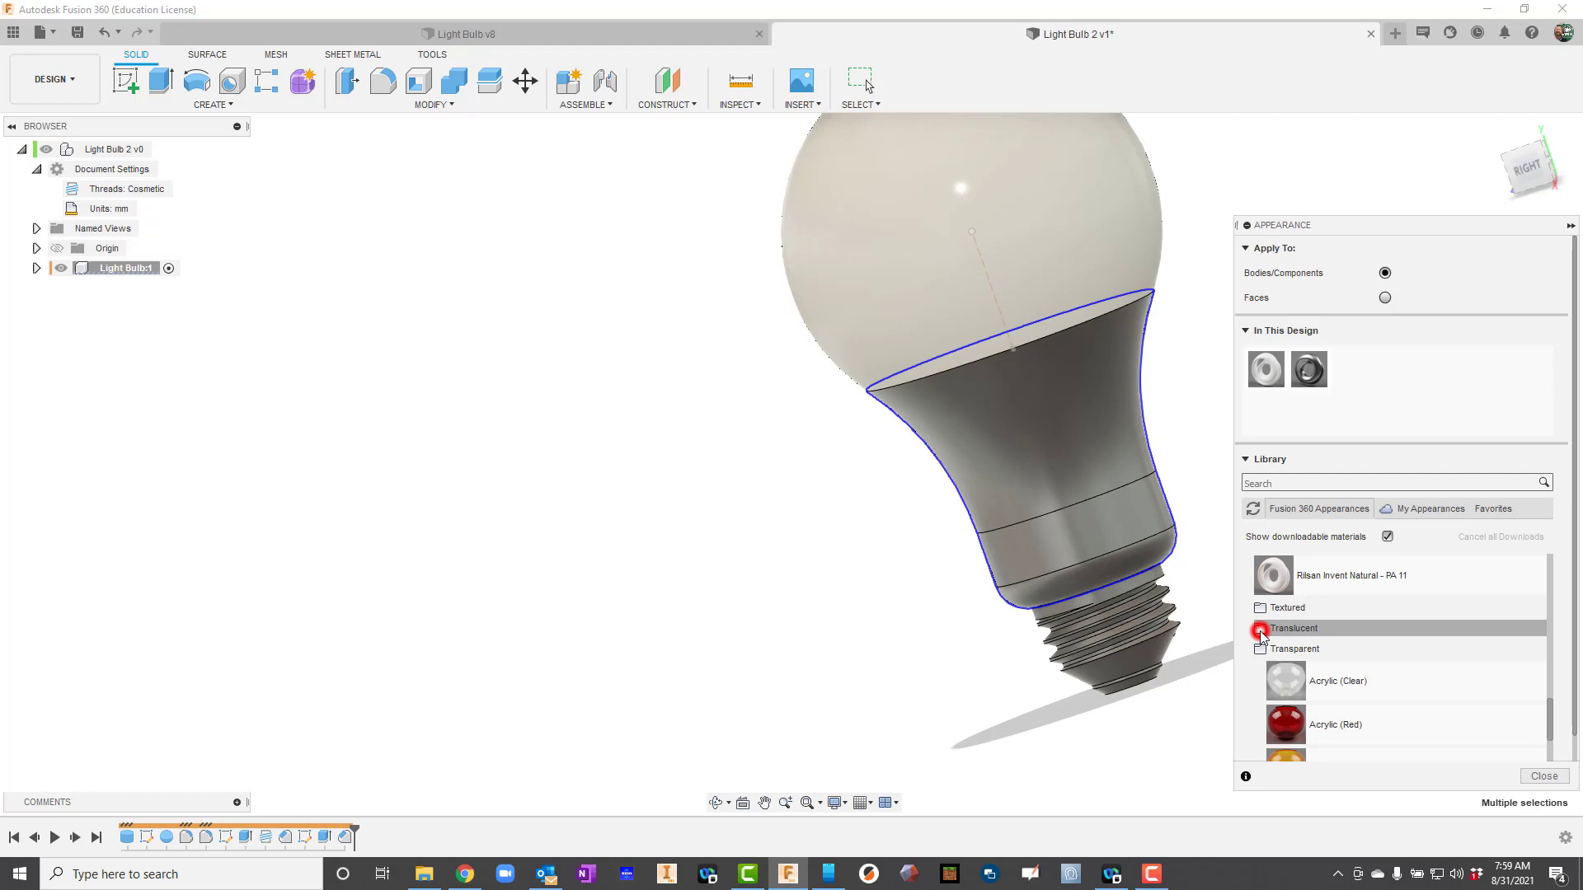
pyautogui.click(1274, 651)
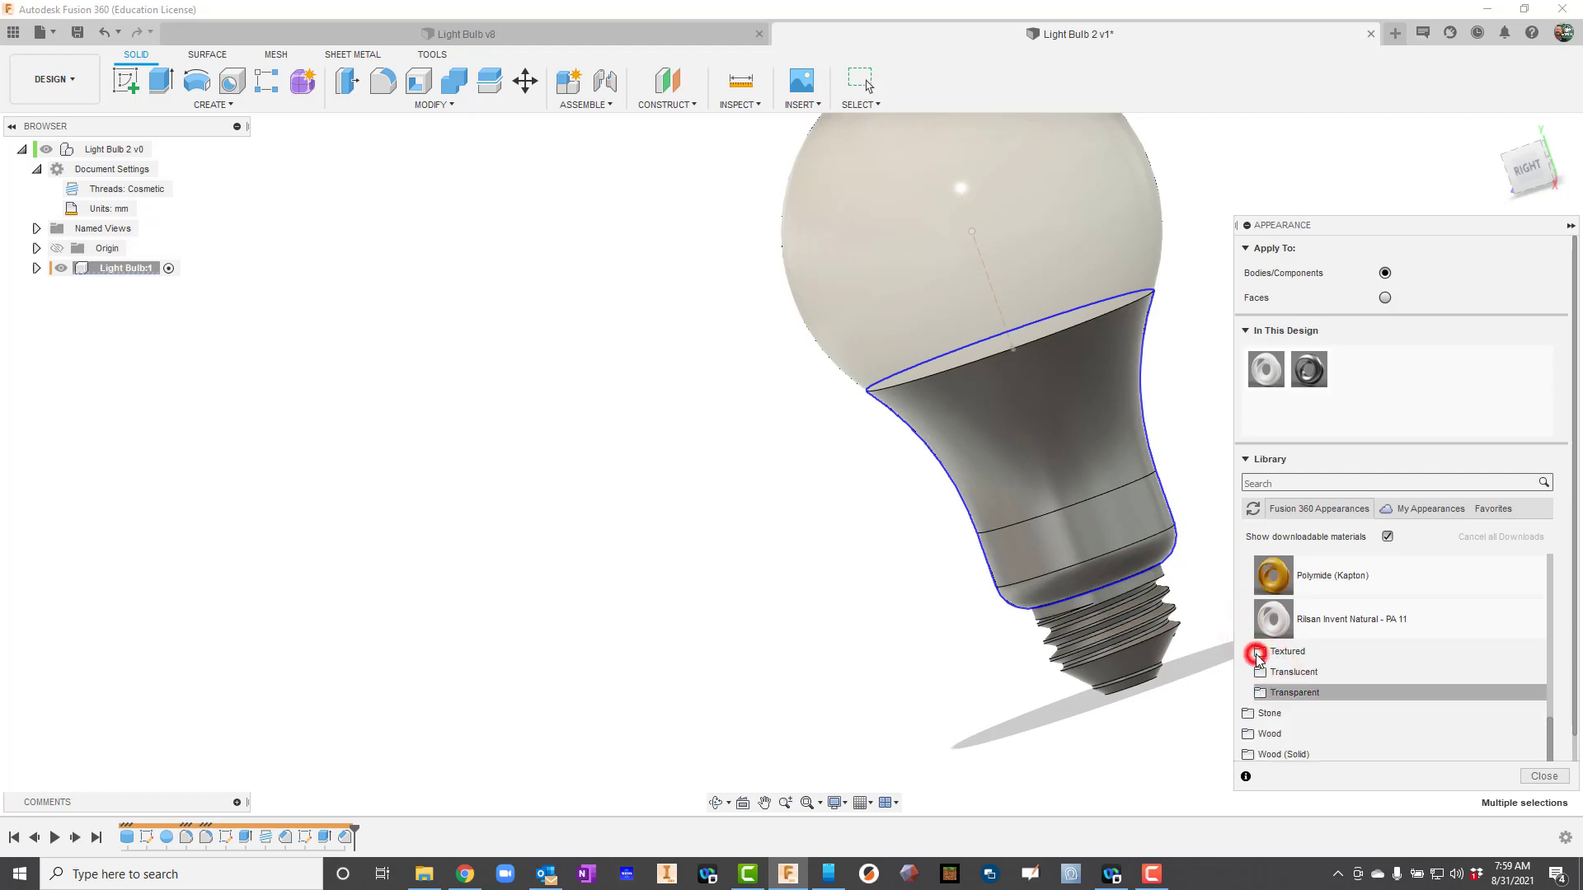
pyautogui.scroll(3, 1335, 622)
pyautogui.scroll(2, 1385, 624)
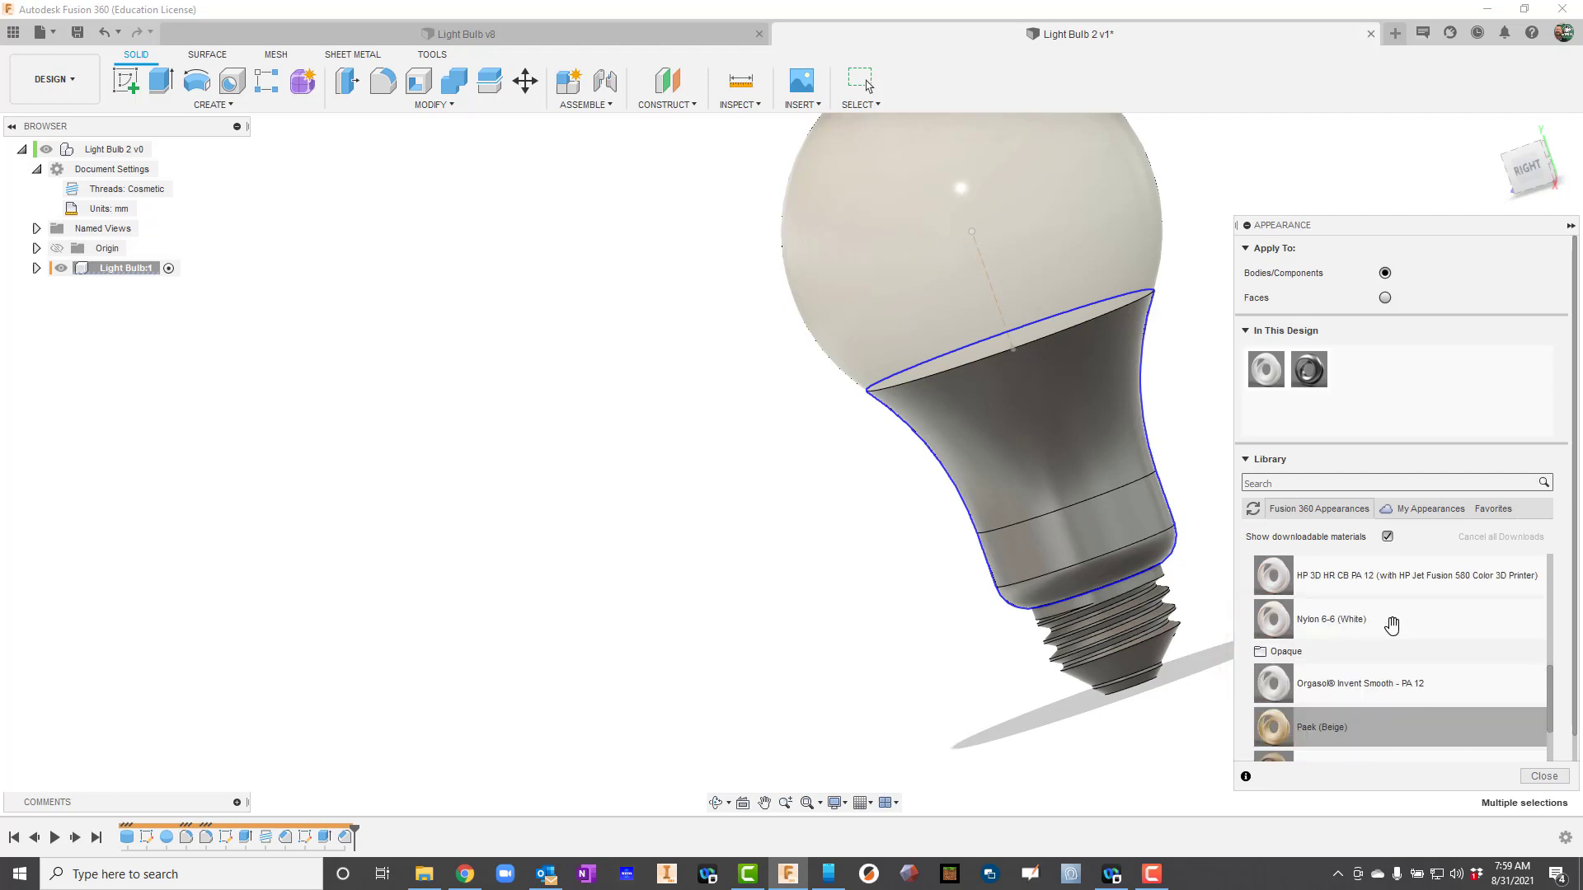
pyautogui.scroll(3, 1391, 625)
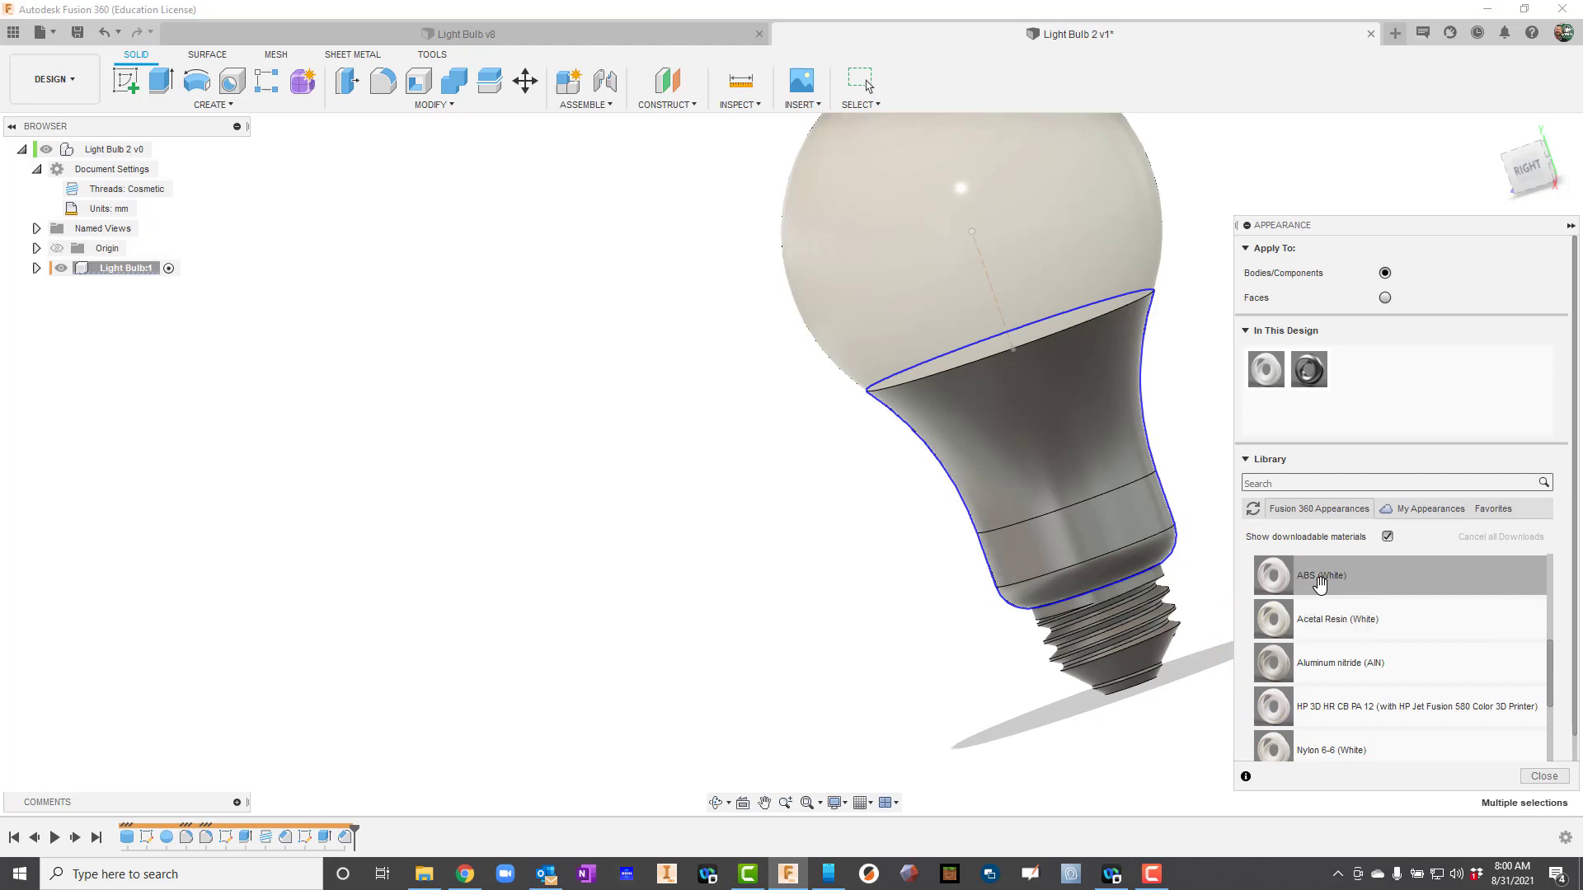
pyautogui.moveTo(1312, 582); pyautogui.dragTo(1051, 497)
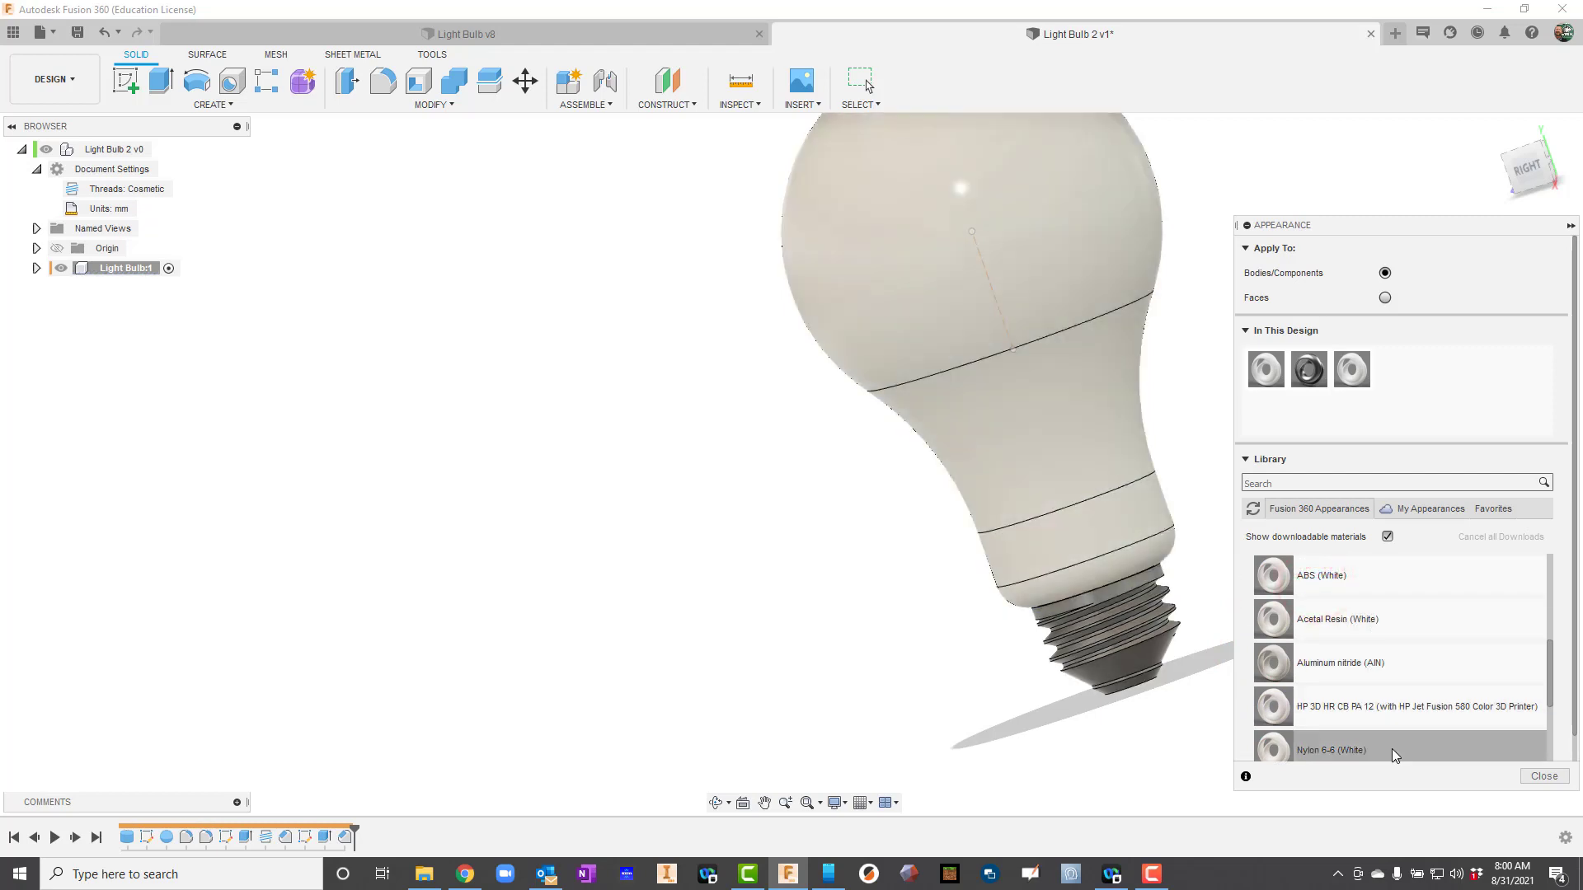
pyautogui.press('Escape')
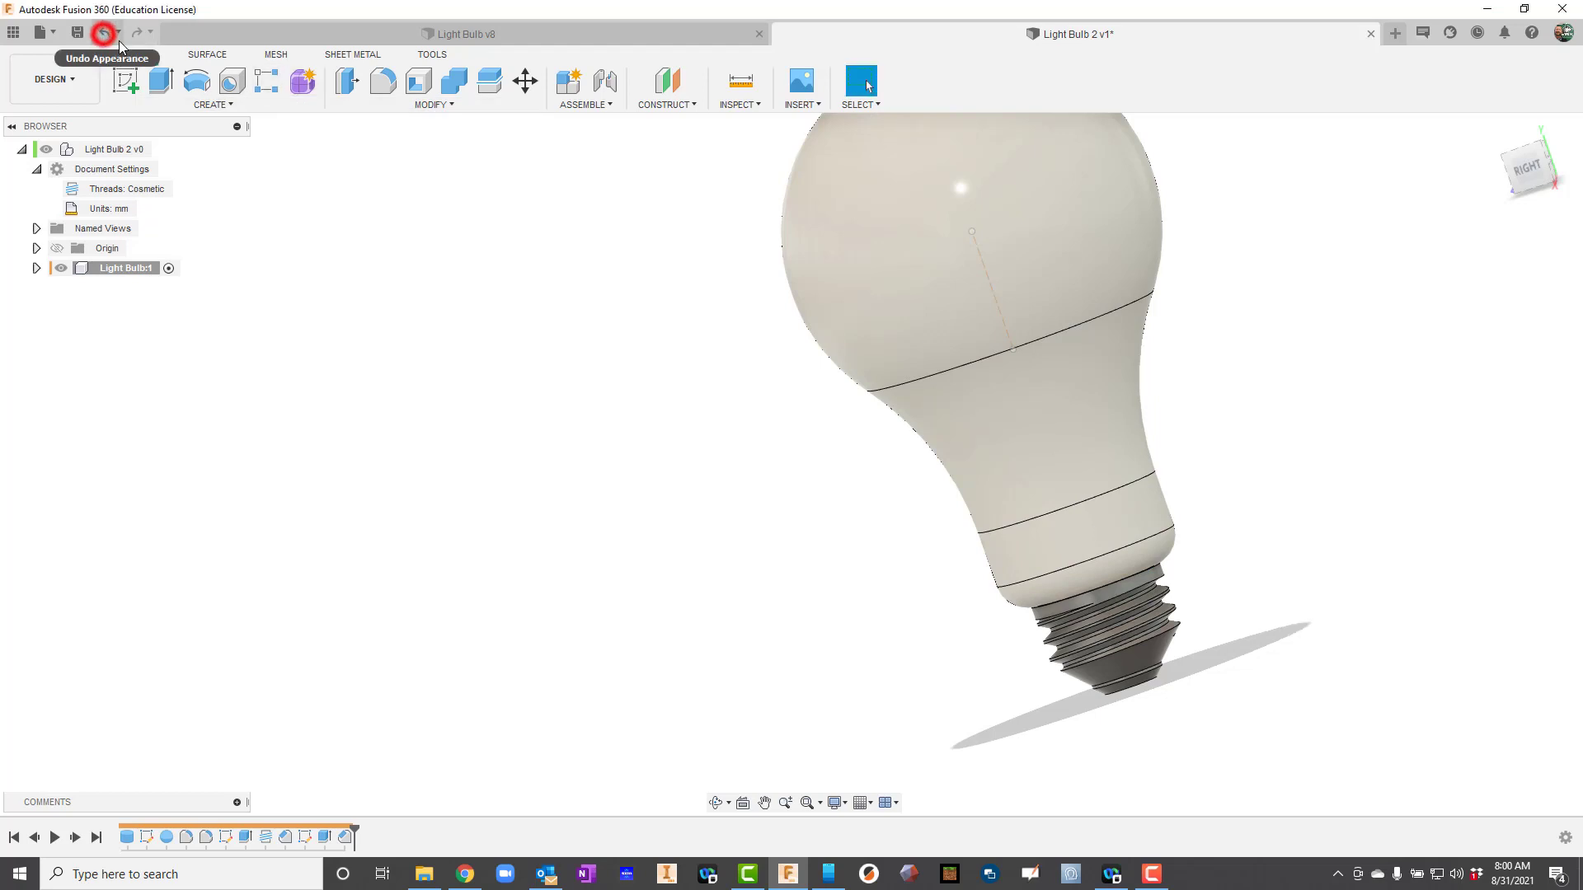
pyautogui.click(104, 32)
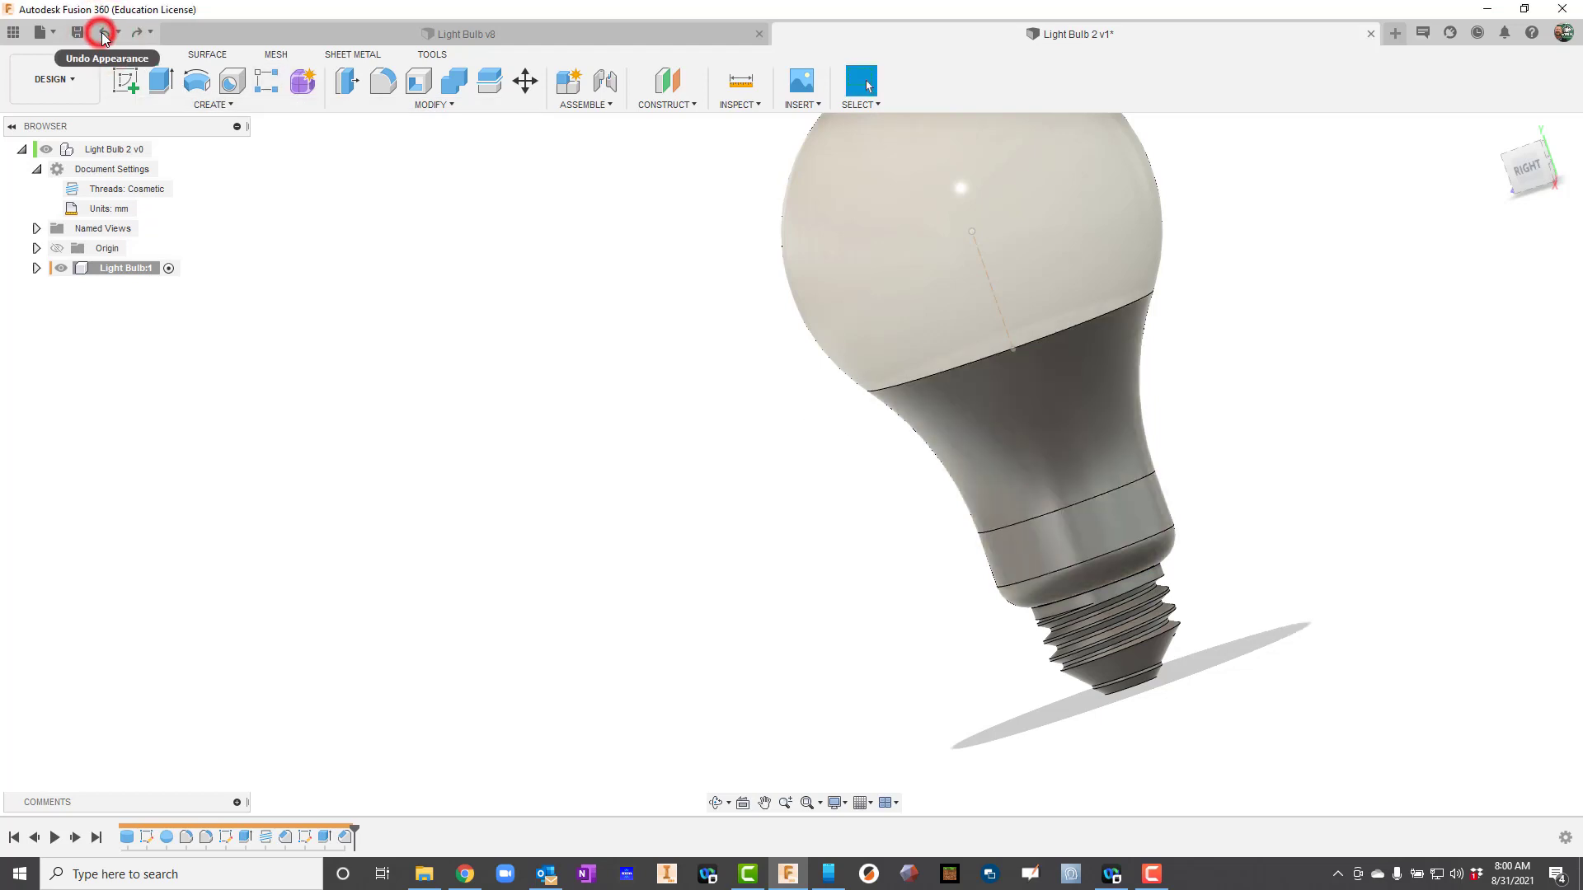
# Select the neck and the two lower band faces and apply the Polymide (Kapton) appearance.
pyautogui.click(1051, 460)
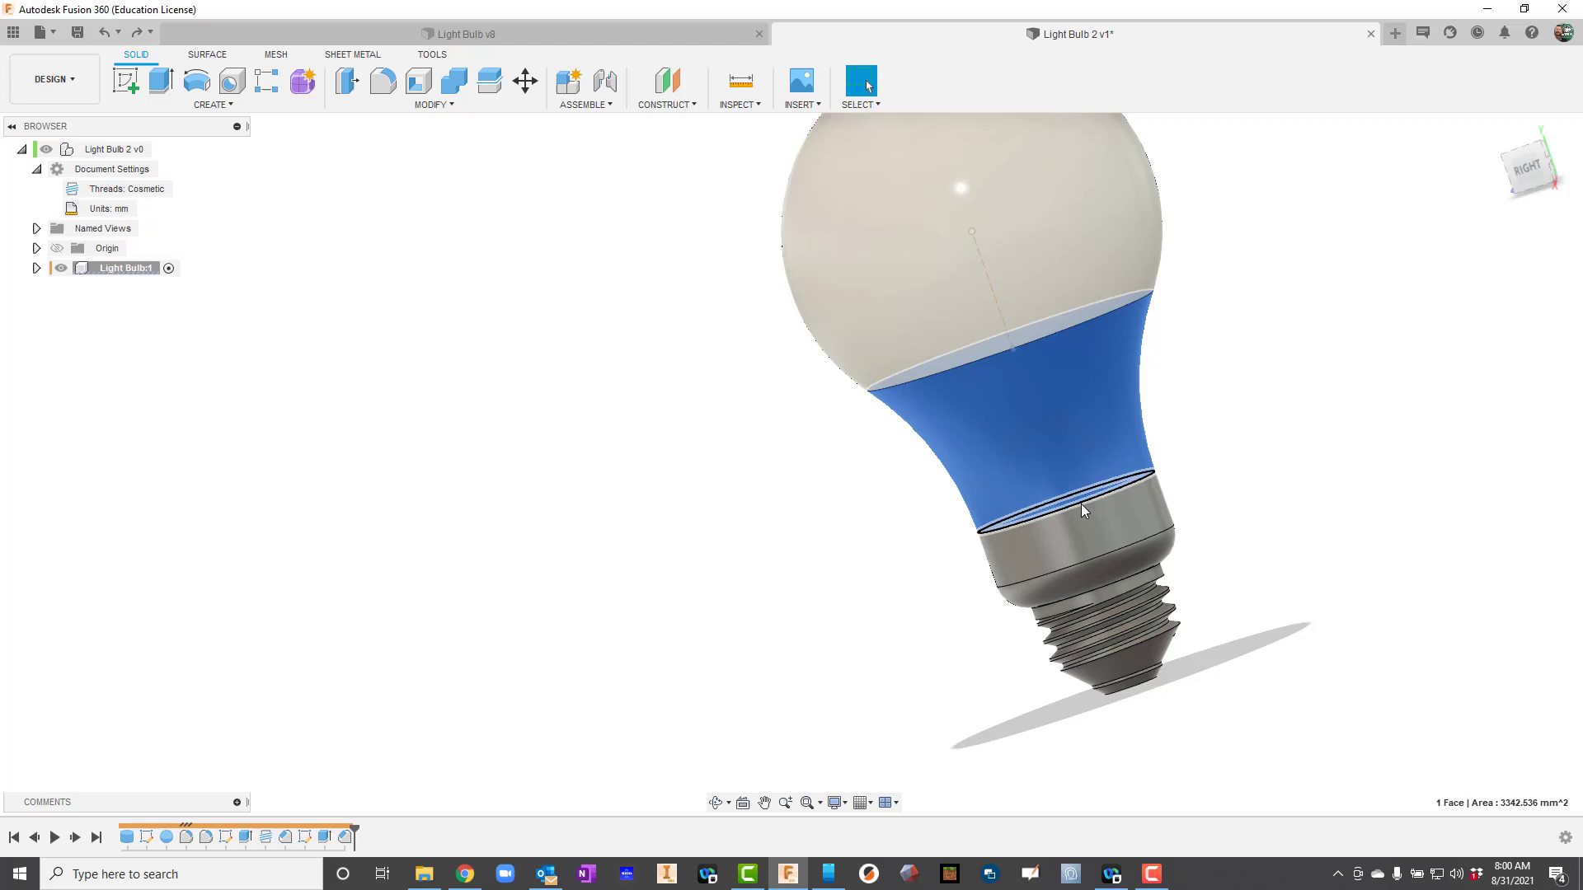
pyautogui.keyDown('ctrl'); pyautogui.click(1086, 524); pyautogui.keyUp('ctrl')
pyautogui.keyDown('ctrl'); pyautogui.click(1098, 566); pyautogui.keyUp('ctrl')
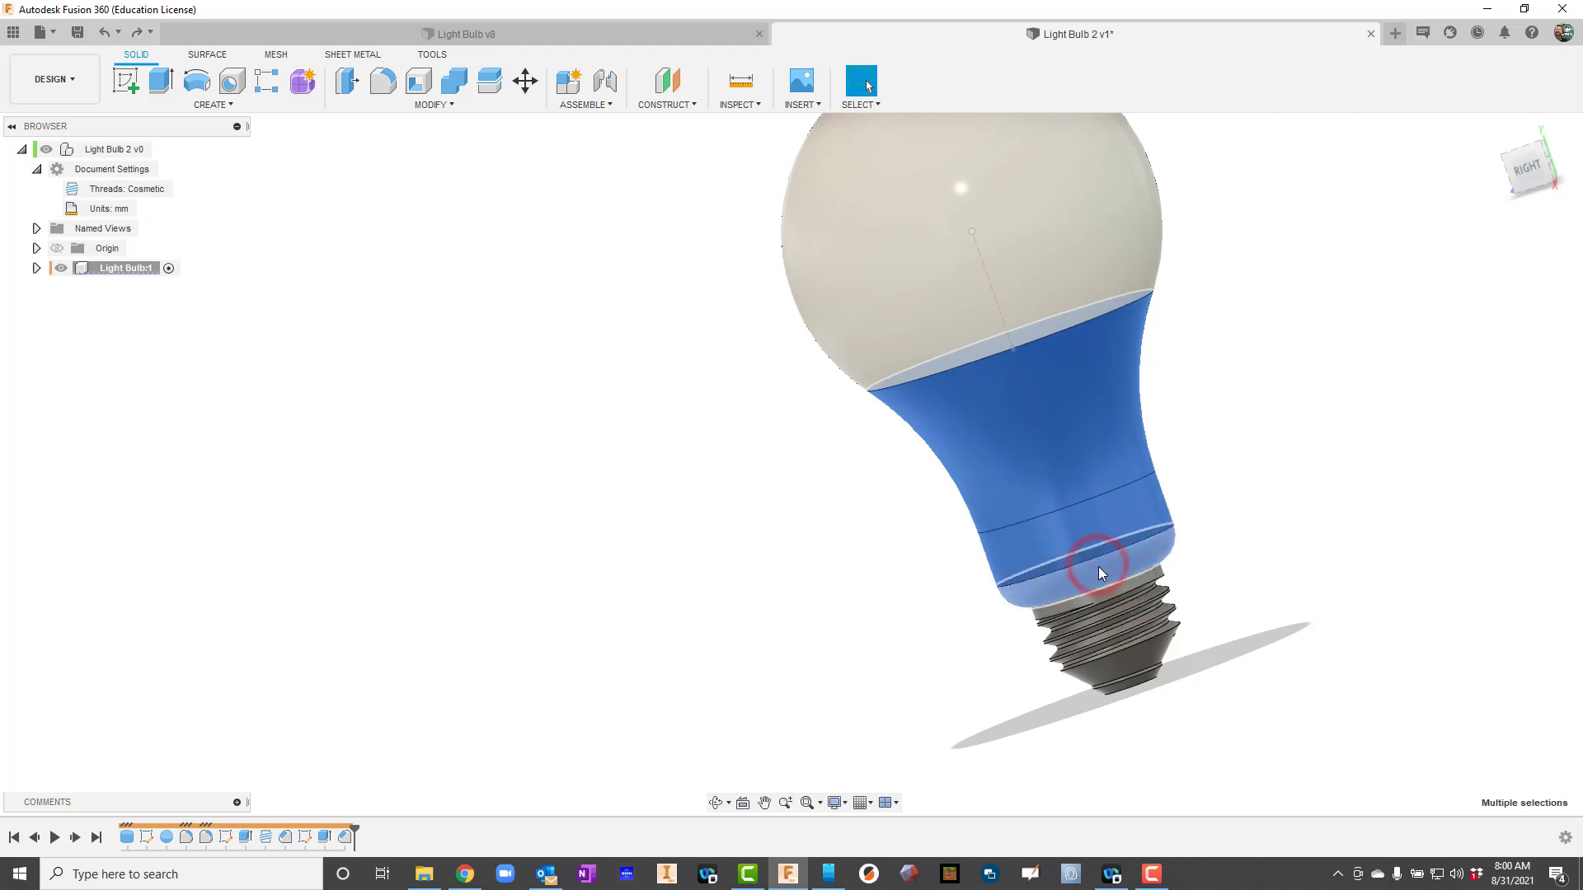
pyautogui.rightClick(1098, 566)
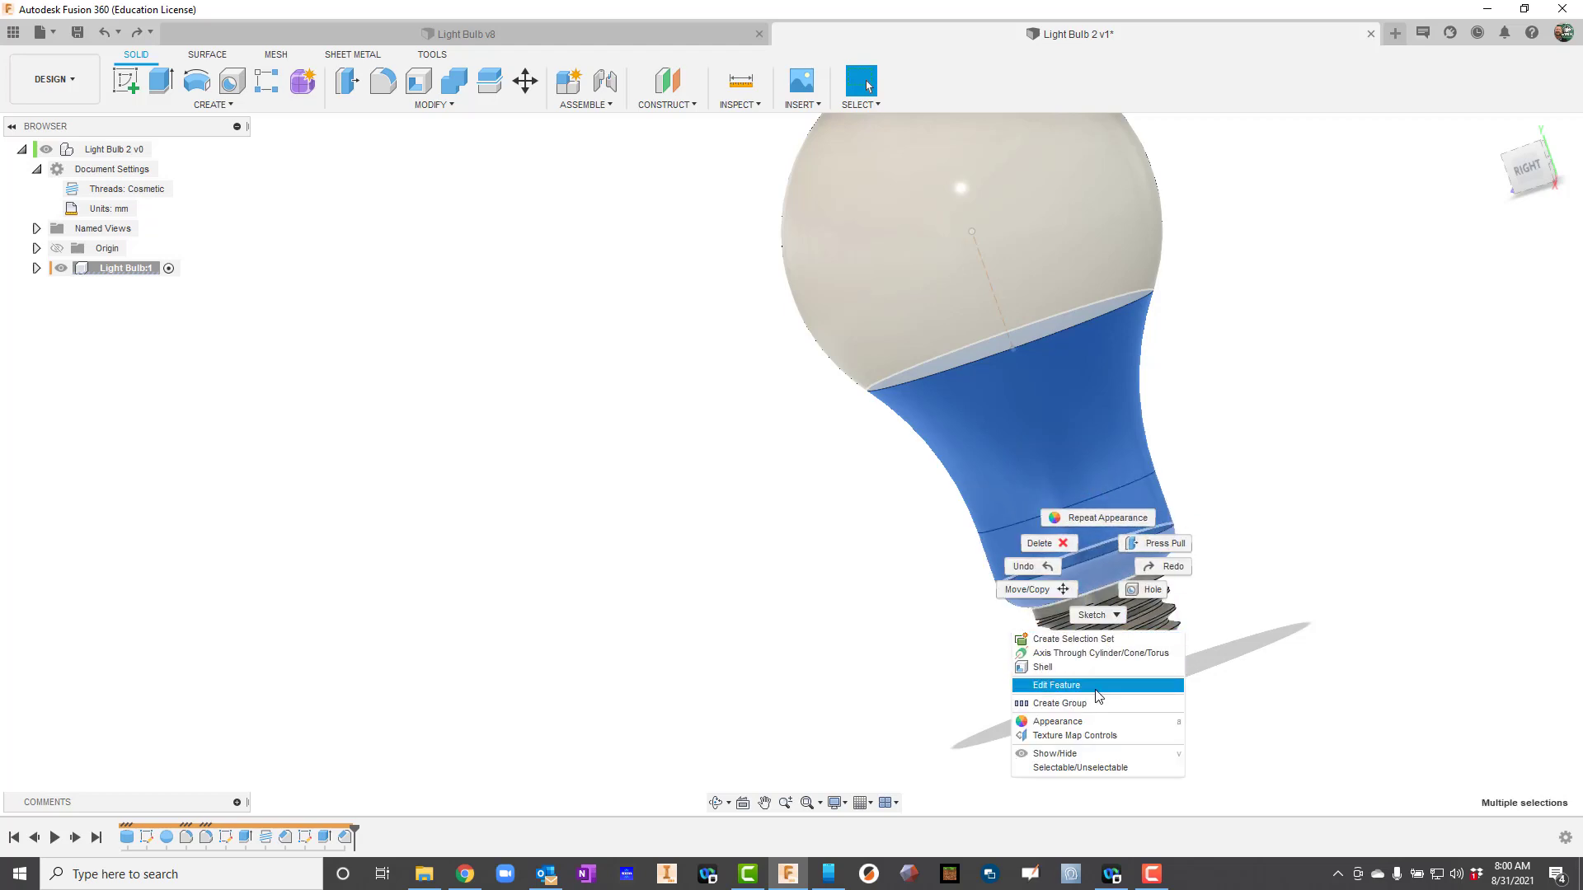
pyautogui.click(1088, 722)
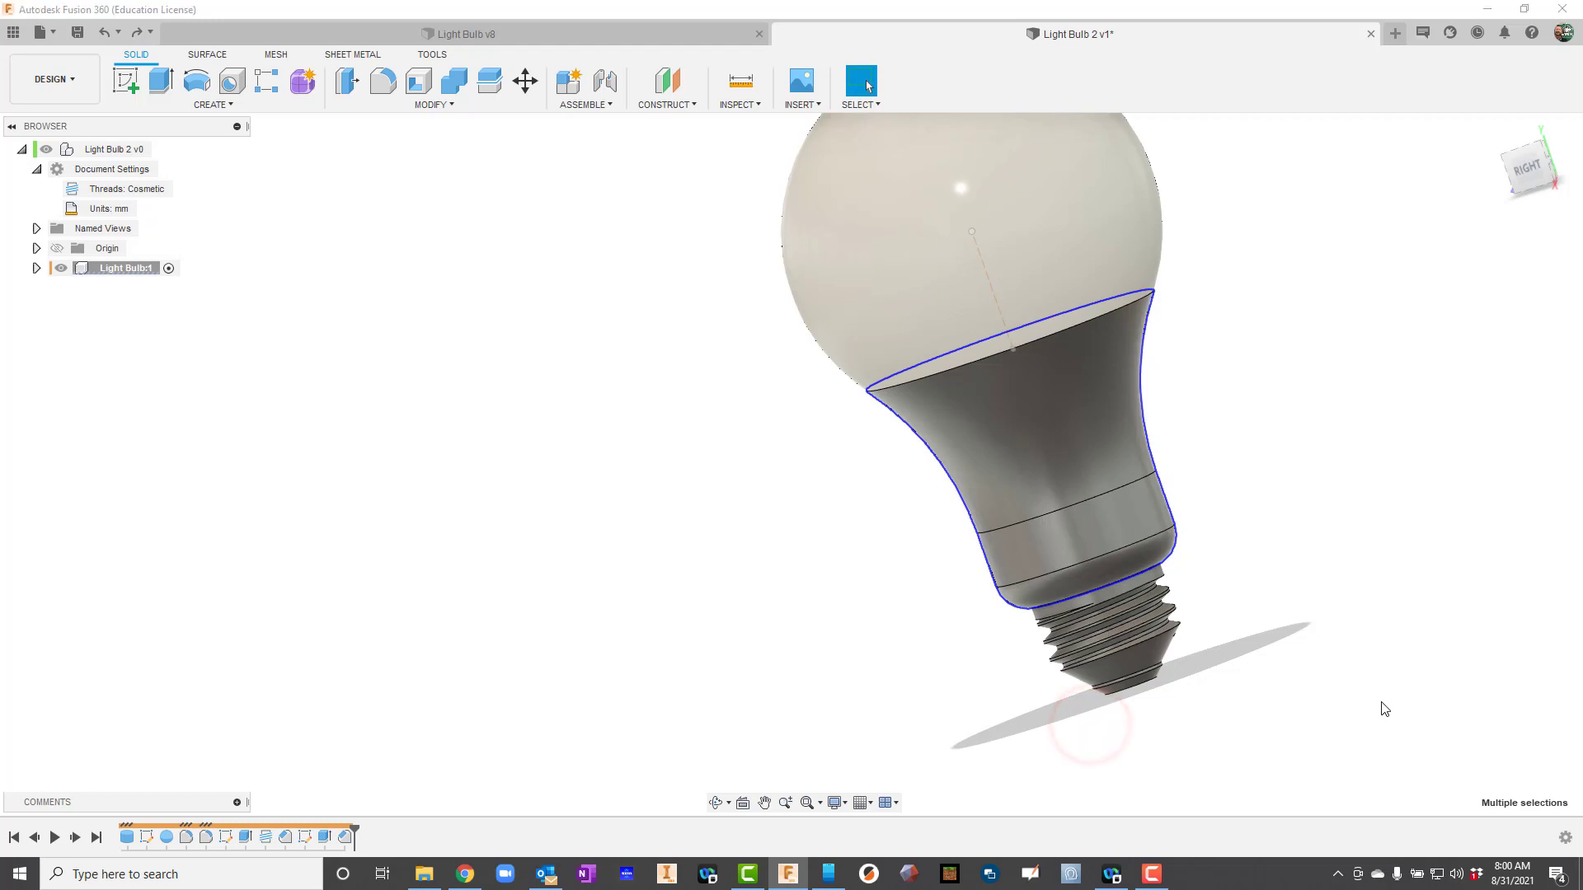
pyautogui.scroll(-5, 1418, 659)
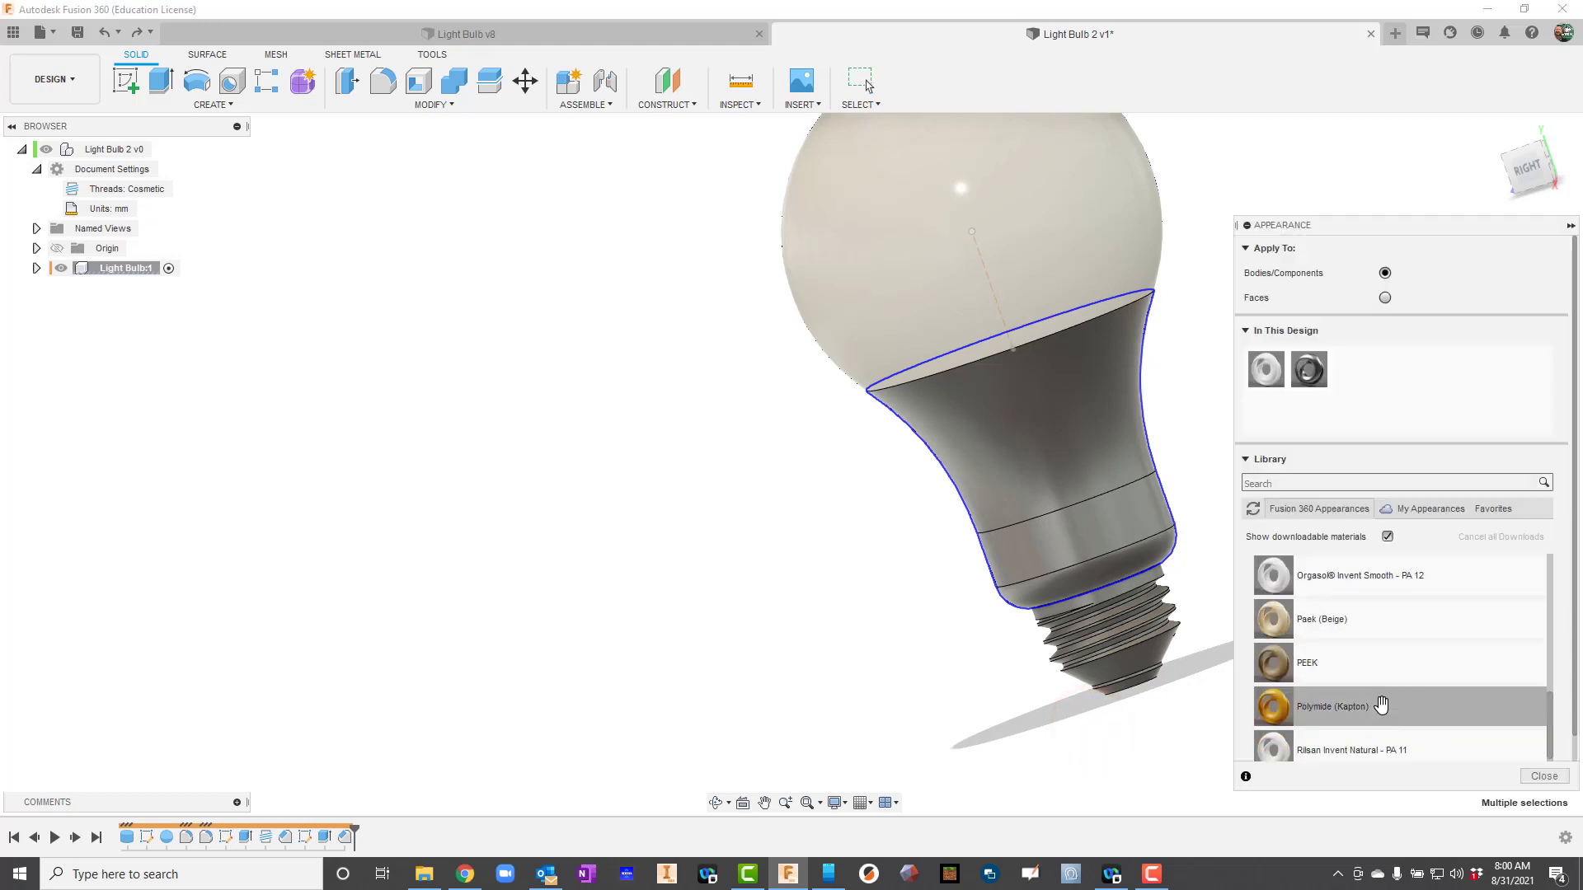
pyautogui.moveTo(1362, 712); pyautogui.dragTo(1105, 523)
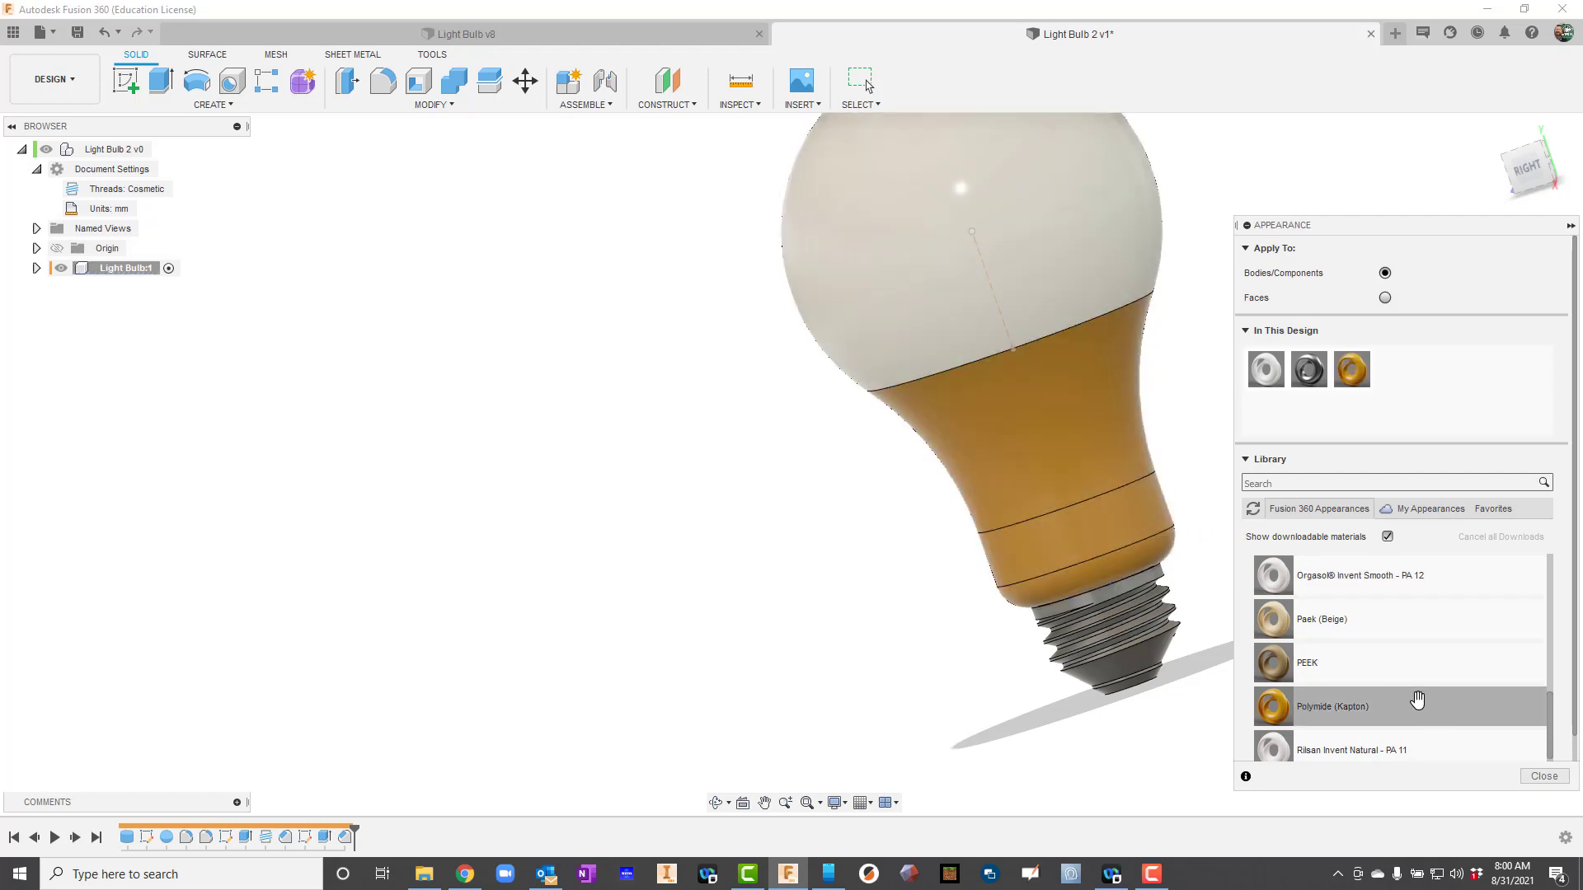
pyautogui.scroll(-3, 1409, 606)
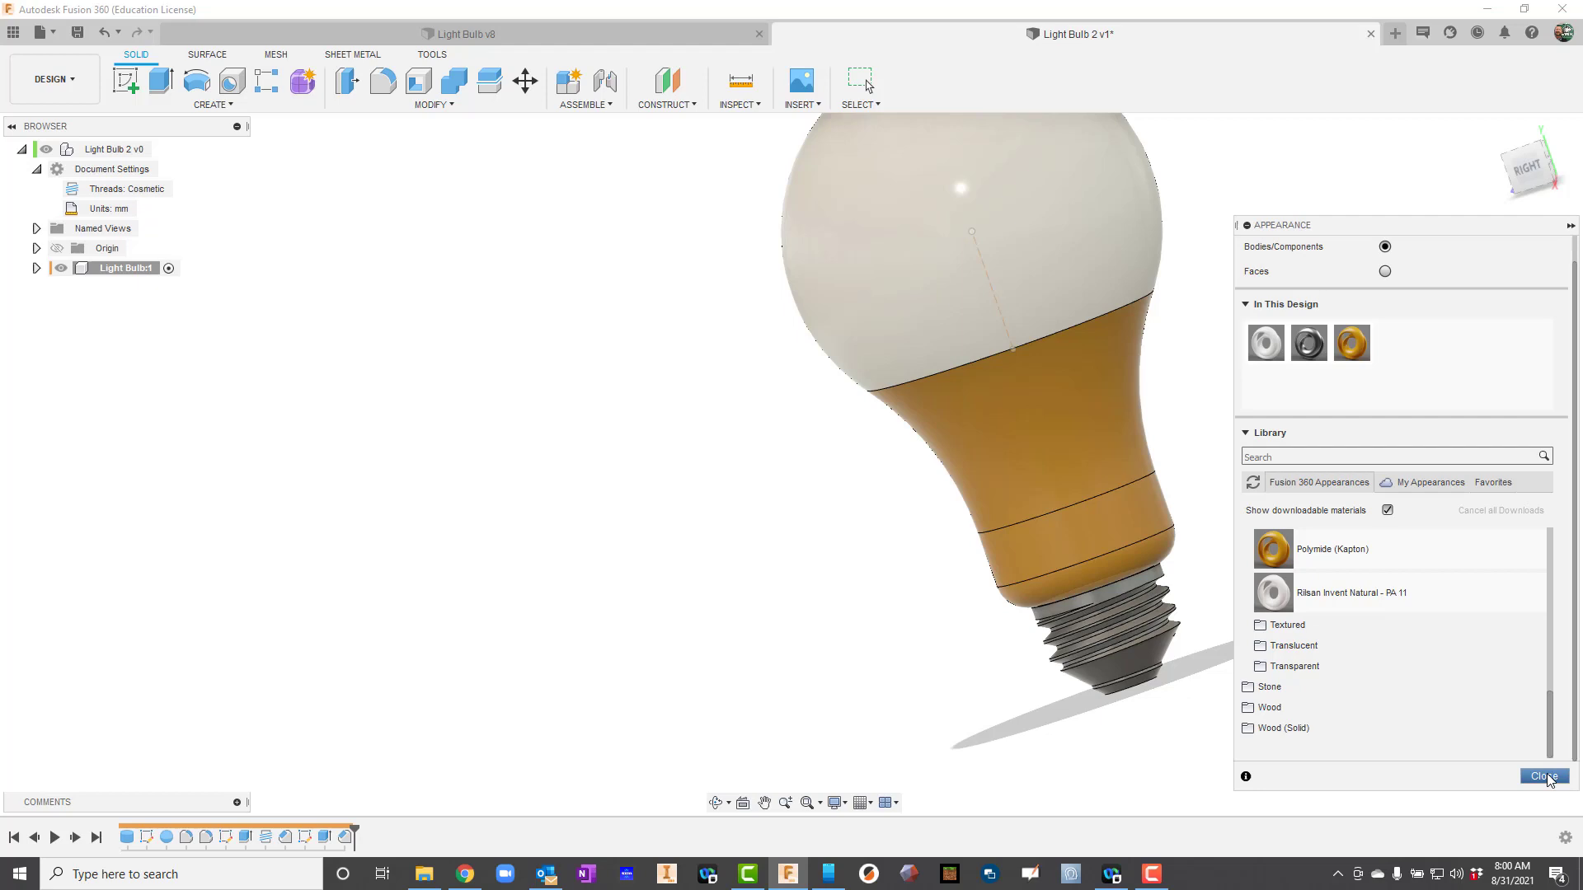
# Apply Aluminum - Anodized Glossy (Grey) from the Metal folder to the threaded base, then close the library.
pyautogui.click(1130, 628)
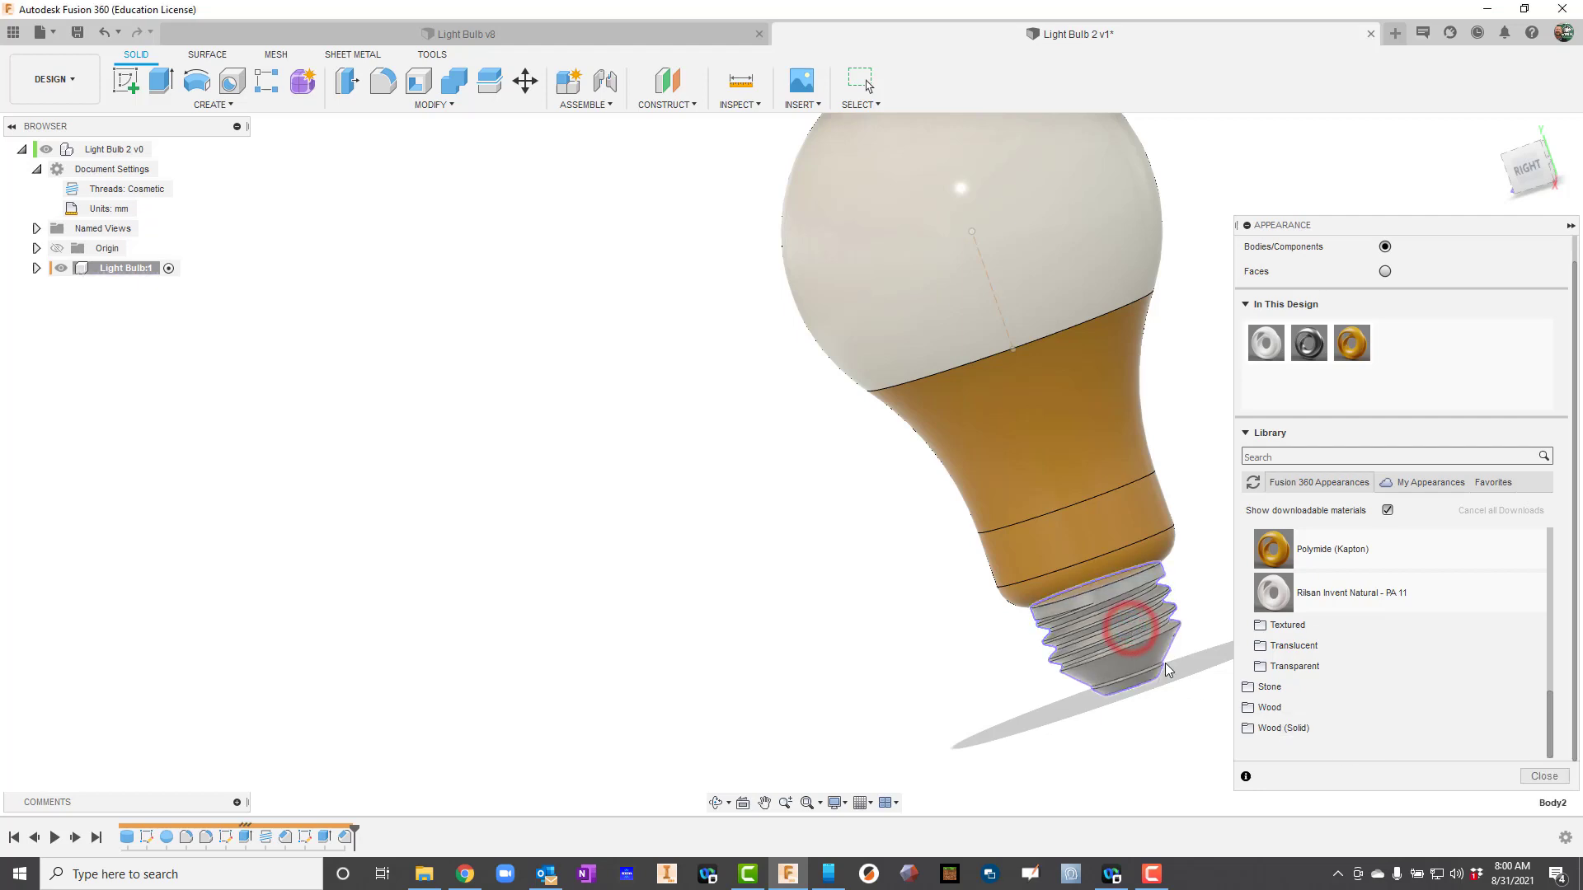
pyautogui.scroll(15, 1372, 606)
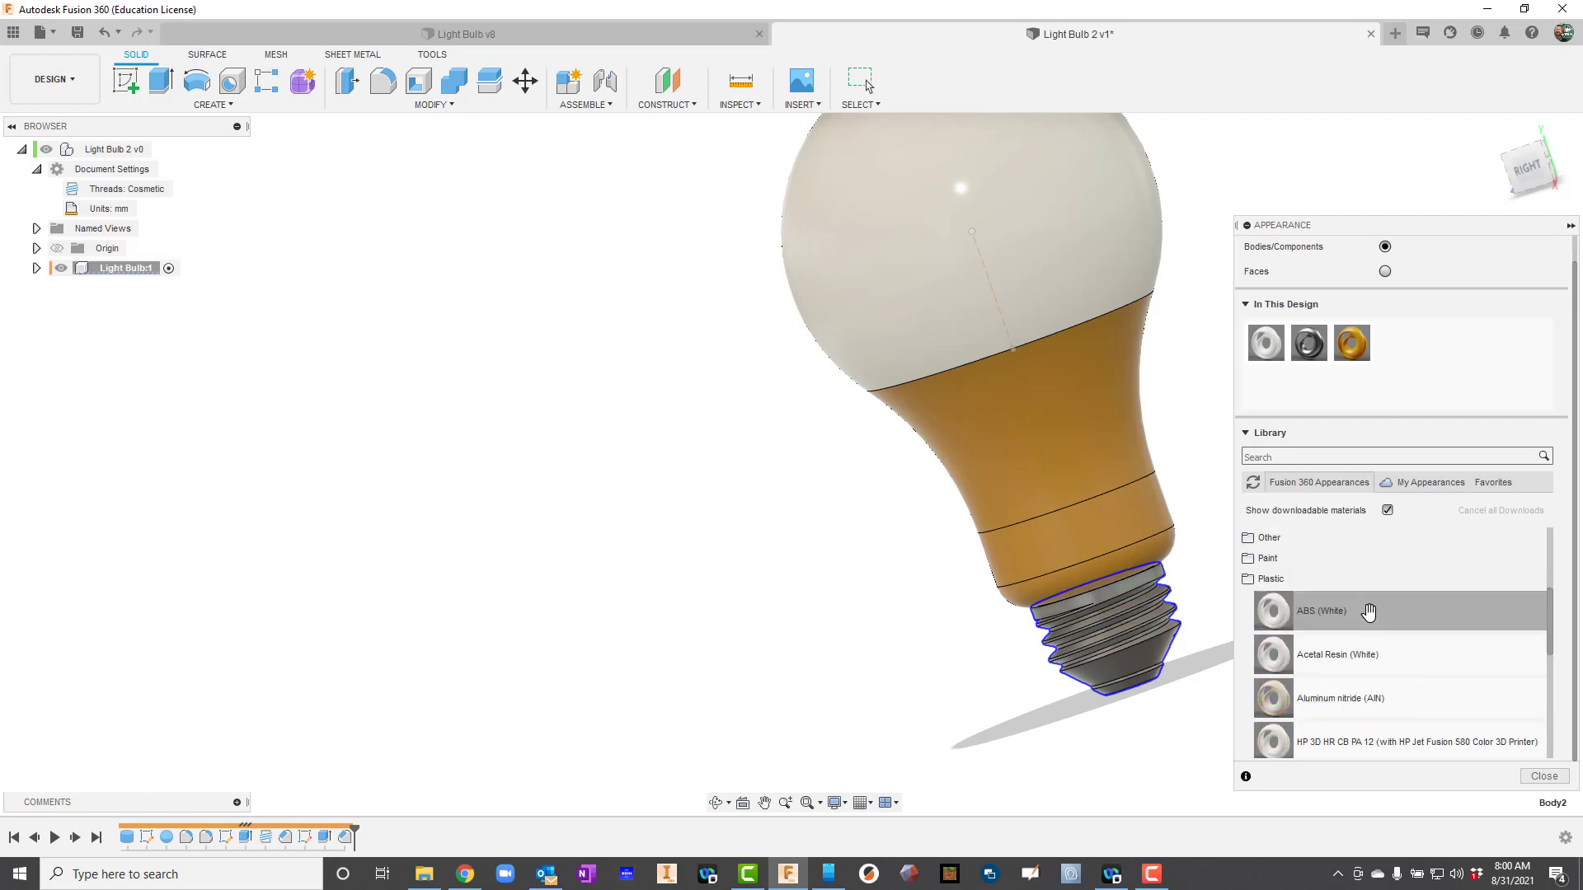
pyautogui.click(1248, 709)
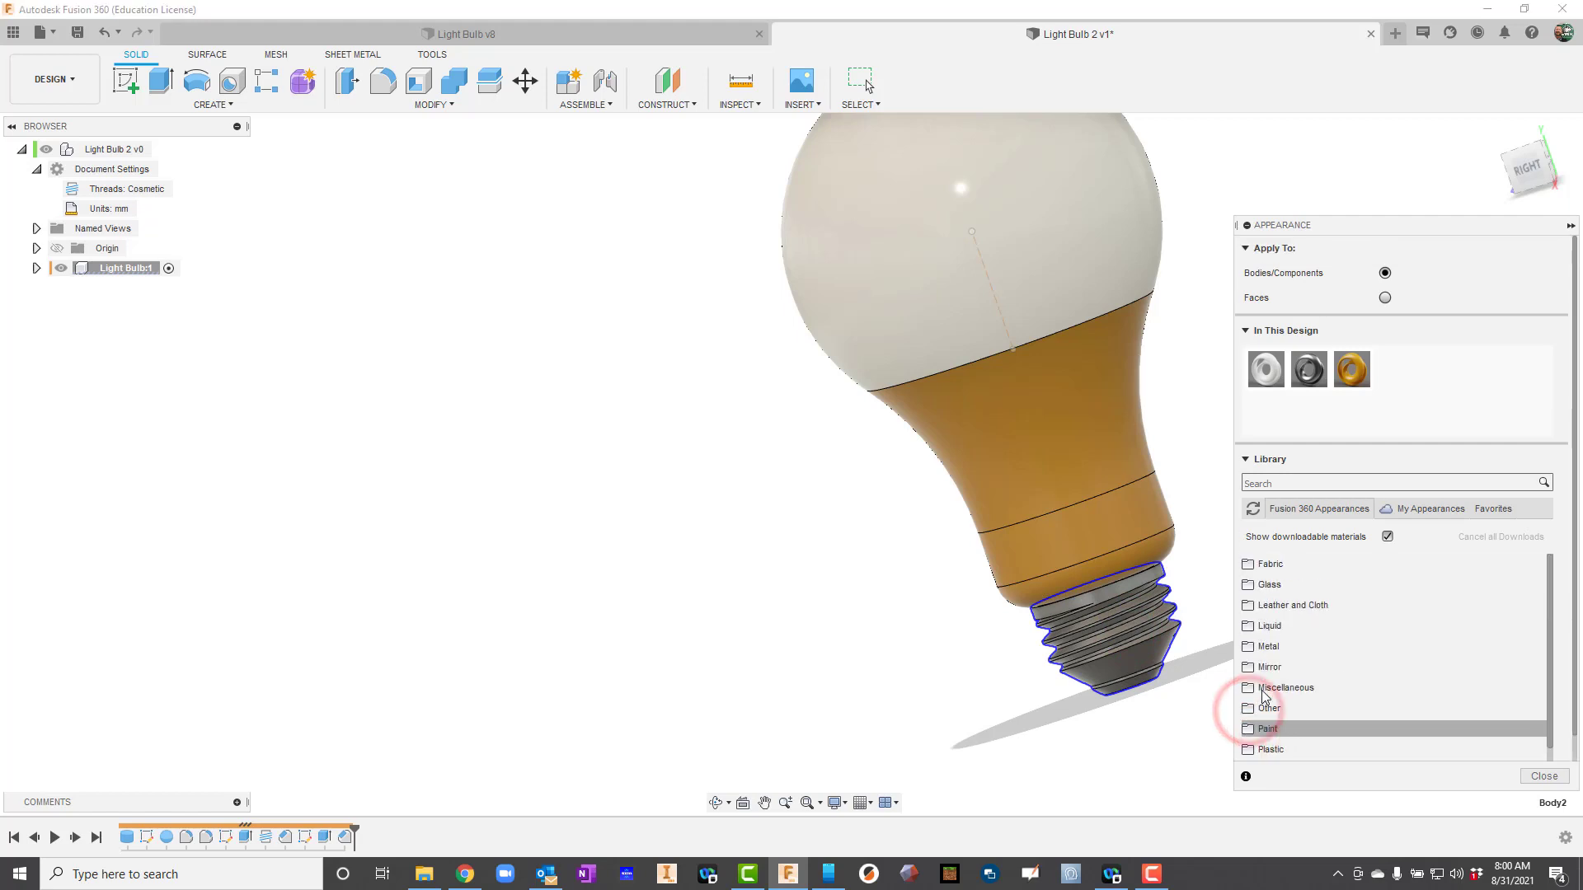
pyautogui.scroll(-2, 1278, 652)
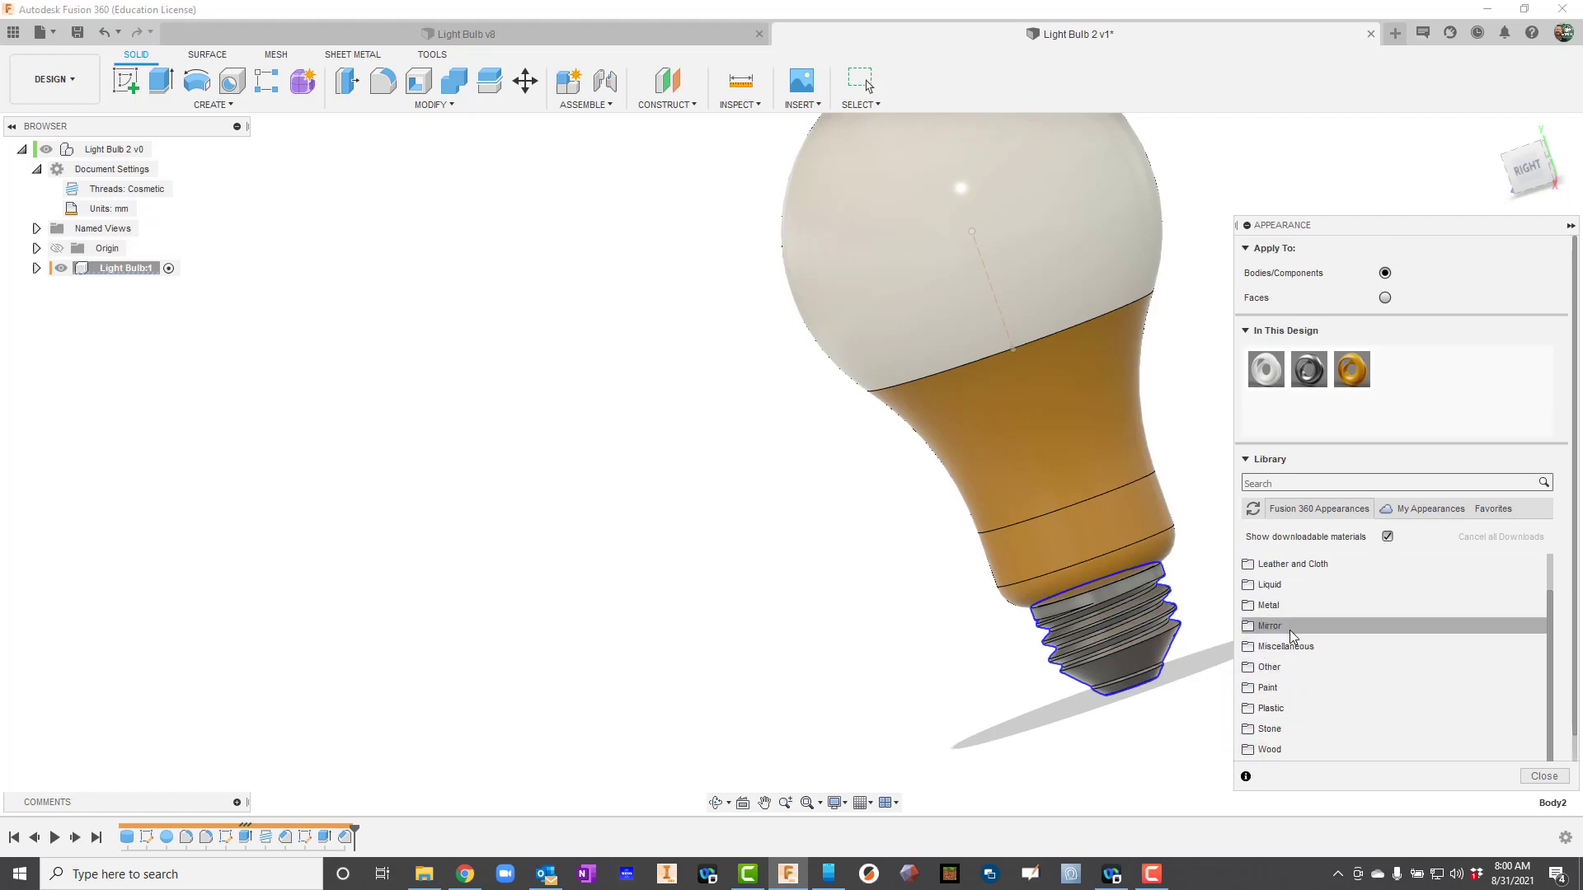
pyautogui.click(1250, 606)
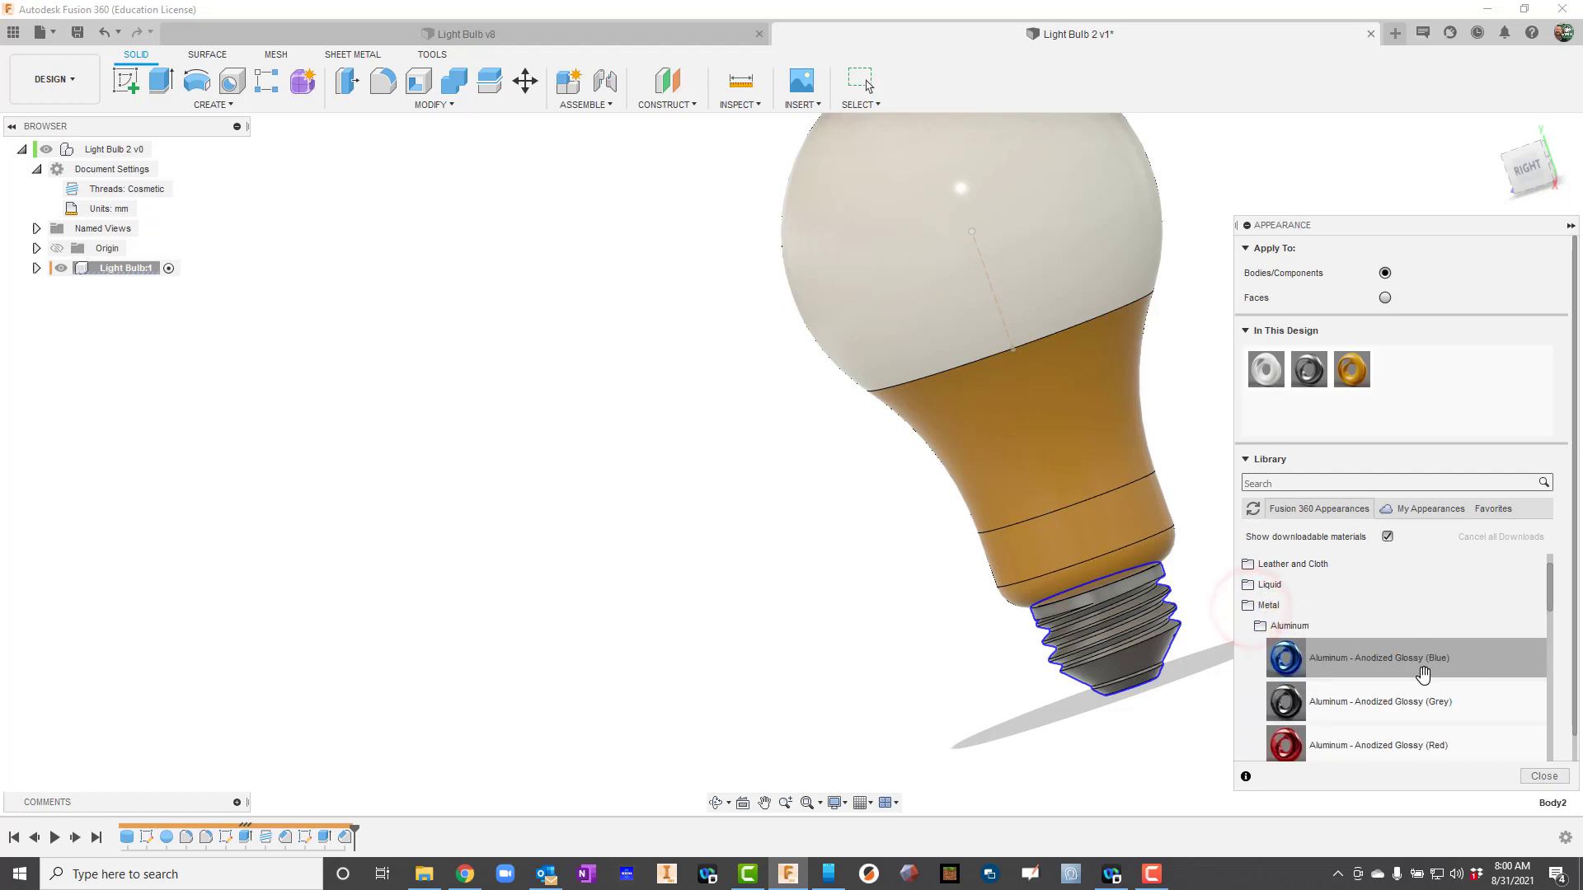
pyautogui.scroll(-2, 1416, 672)
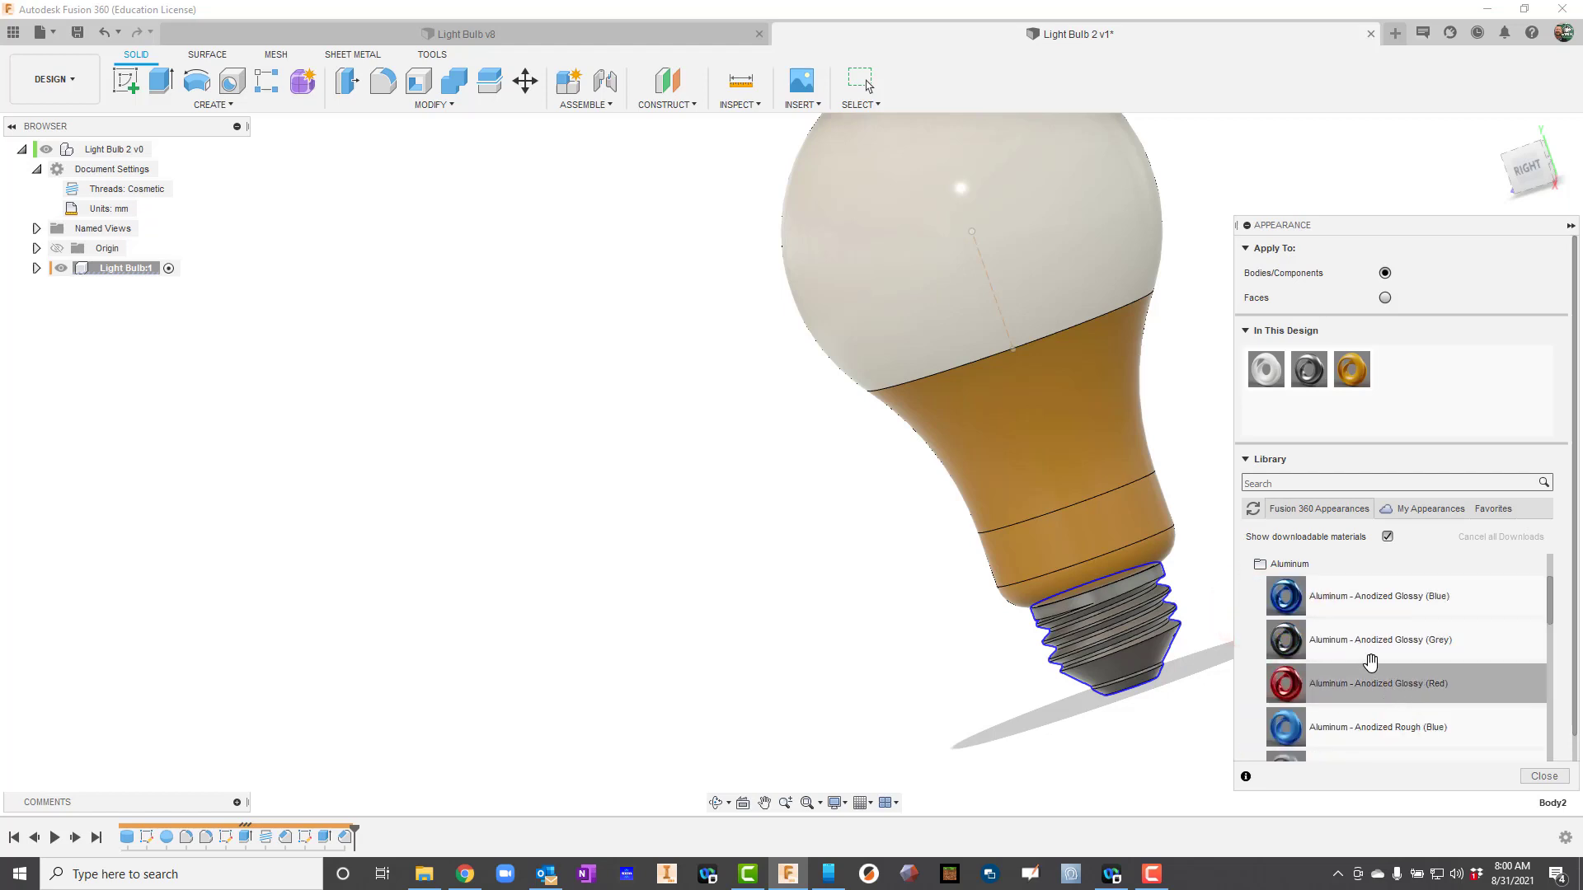
pyautogui.moveTo(1381, 642); pyautogui.dragTo(1144, 645)
pyautogui.click(1529, 776)
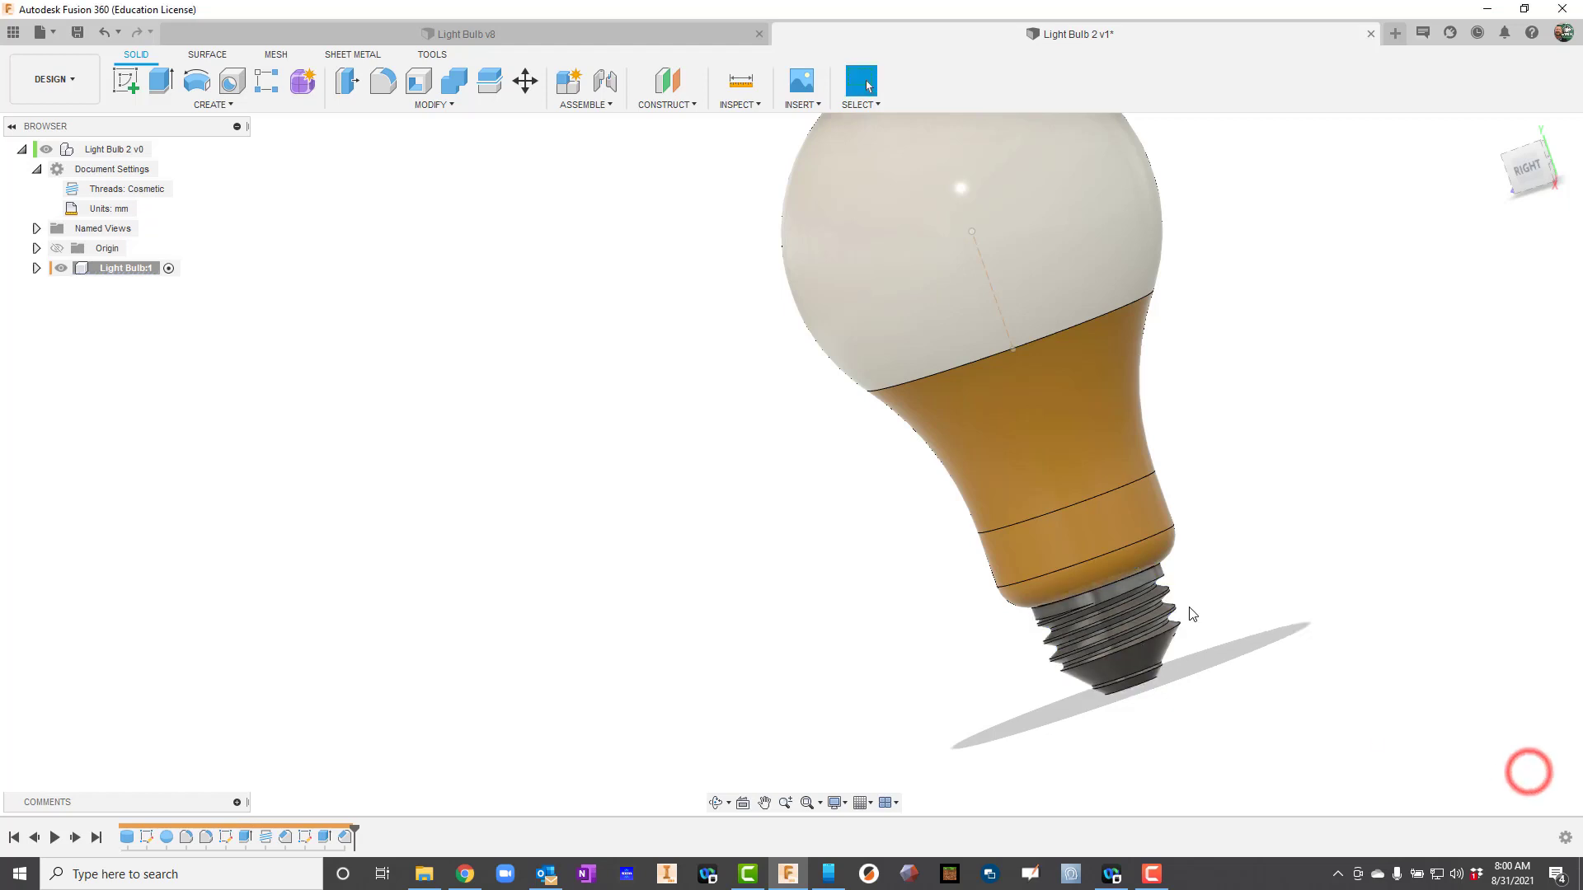
pyautogui.press('F6')
# Orbit the bulb to view it from below and expand Light Bulb:1's Sketches folder in the Browser.
pyautogui.click(719, 803)
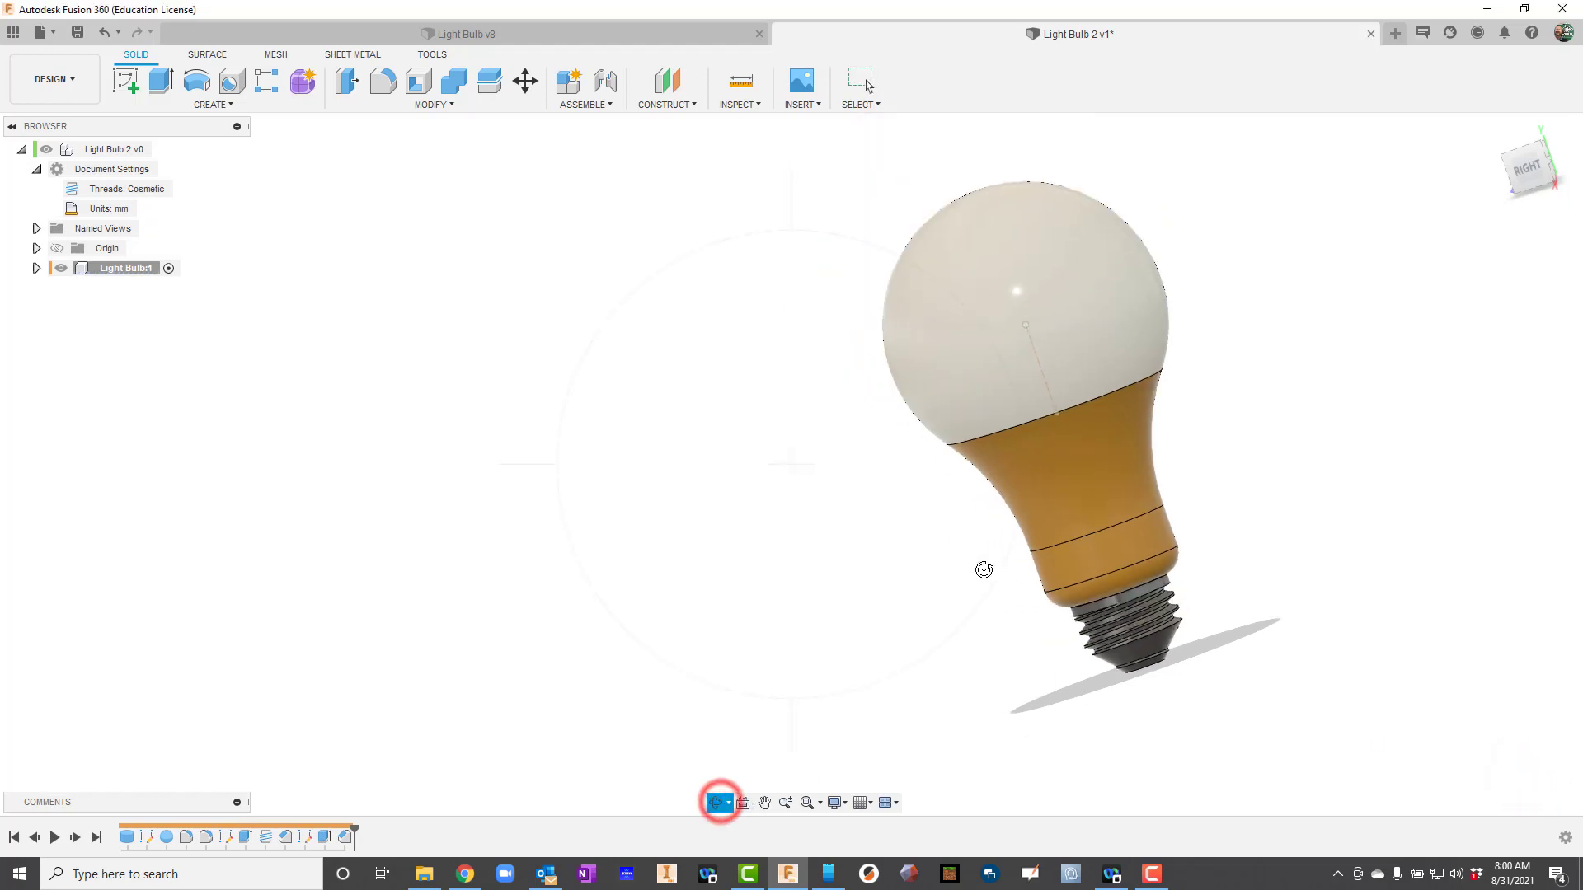
pyautogui.moveTo(943, 530); pyautogui.dragTo(1101, 548)
pyautogui.scroll(5, 856, 327)
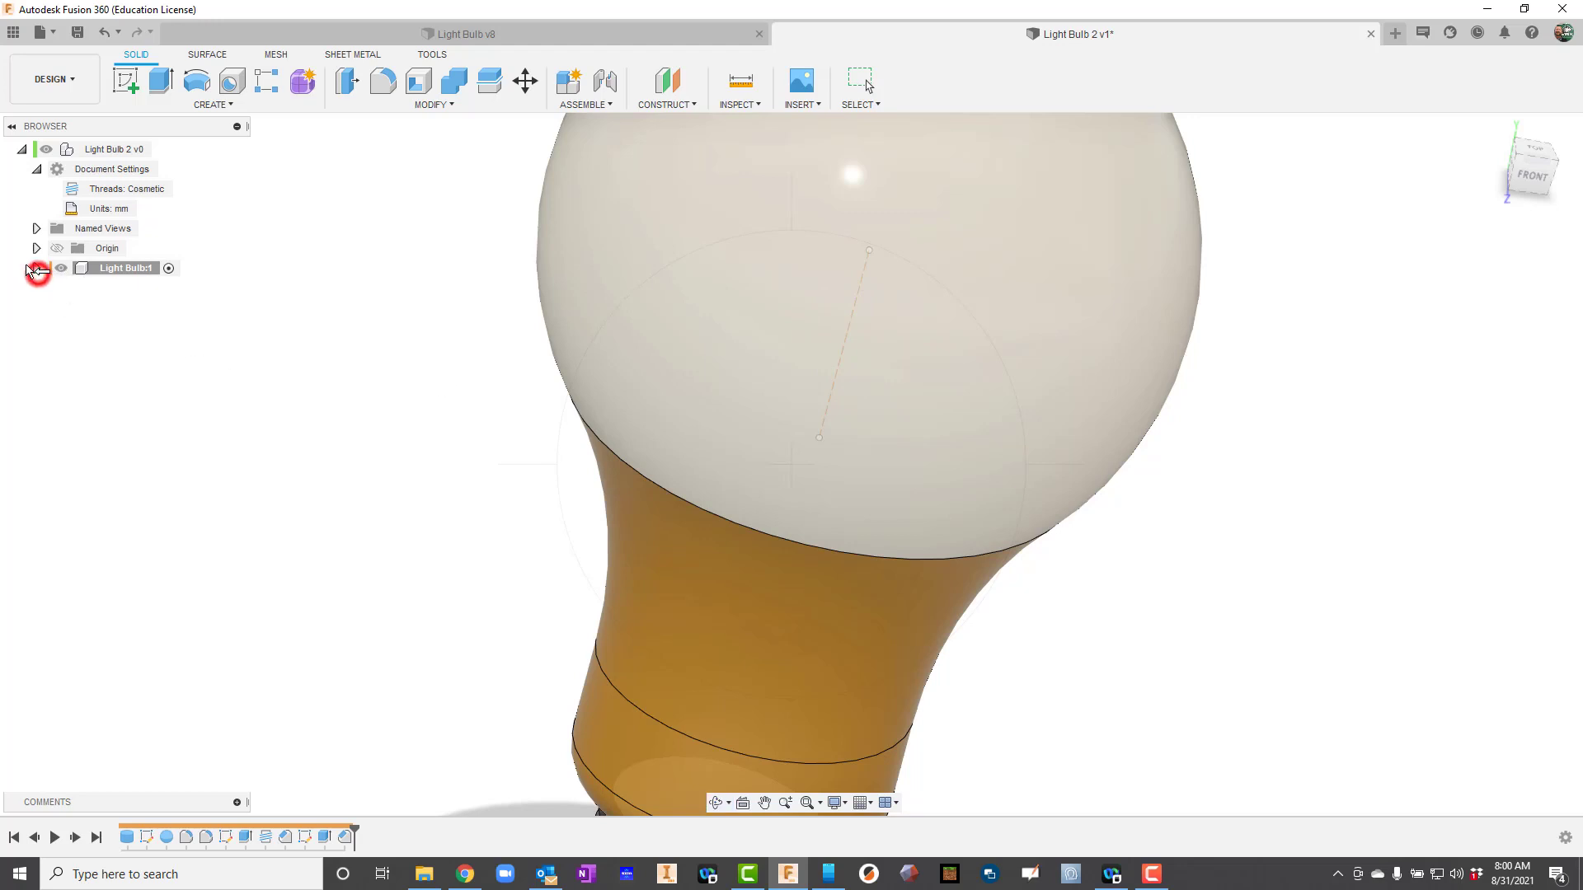
pyautogui.click(37, 271)
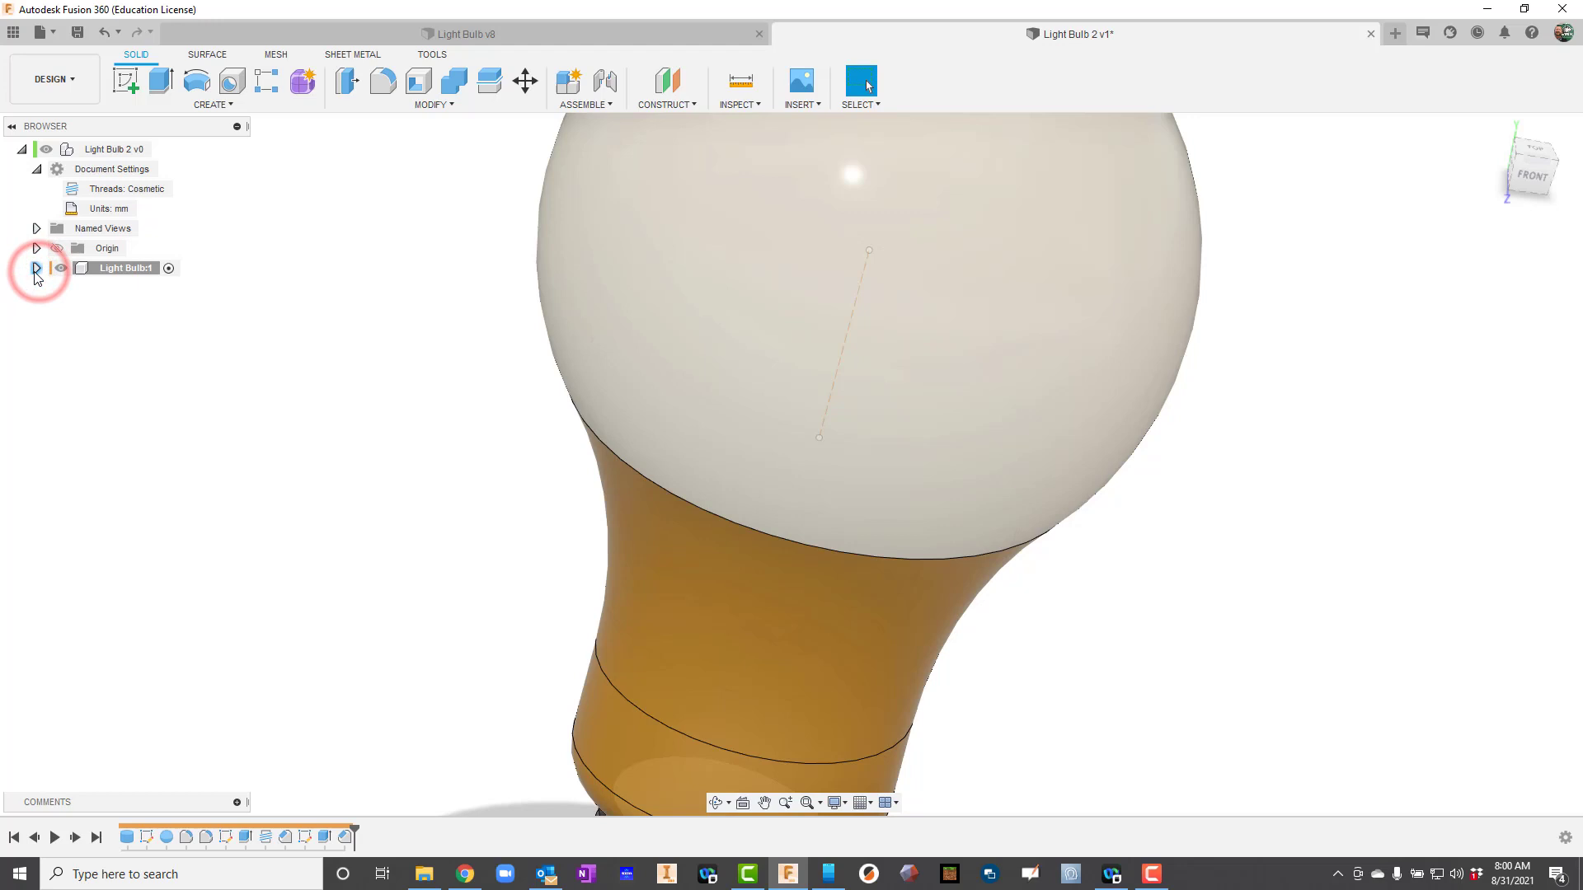
pyautogui.click(36, 270)
pyautogui.click(51, 327)
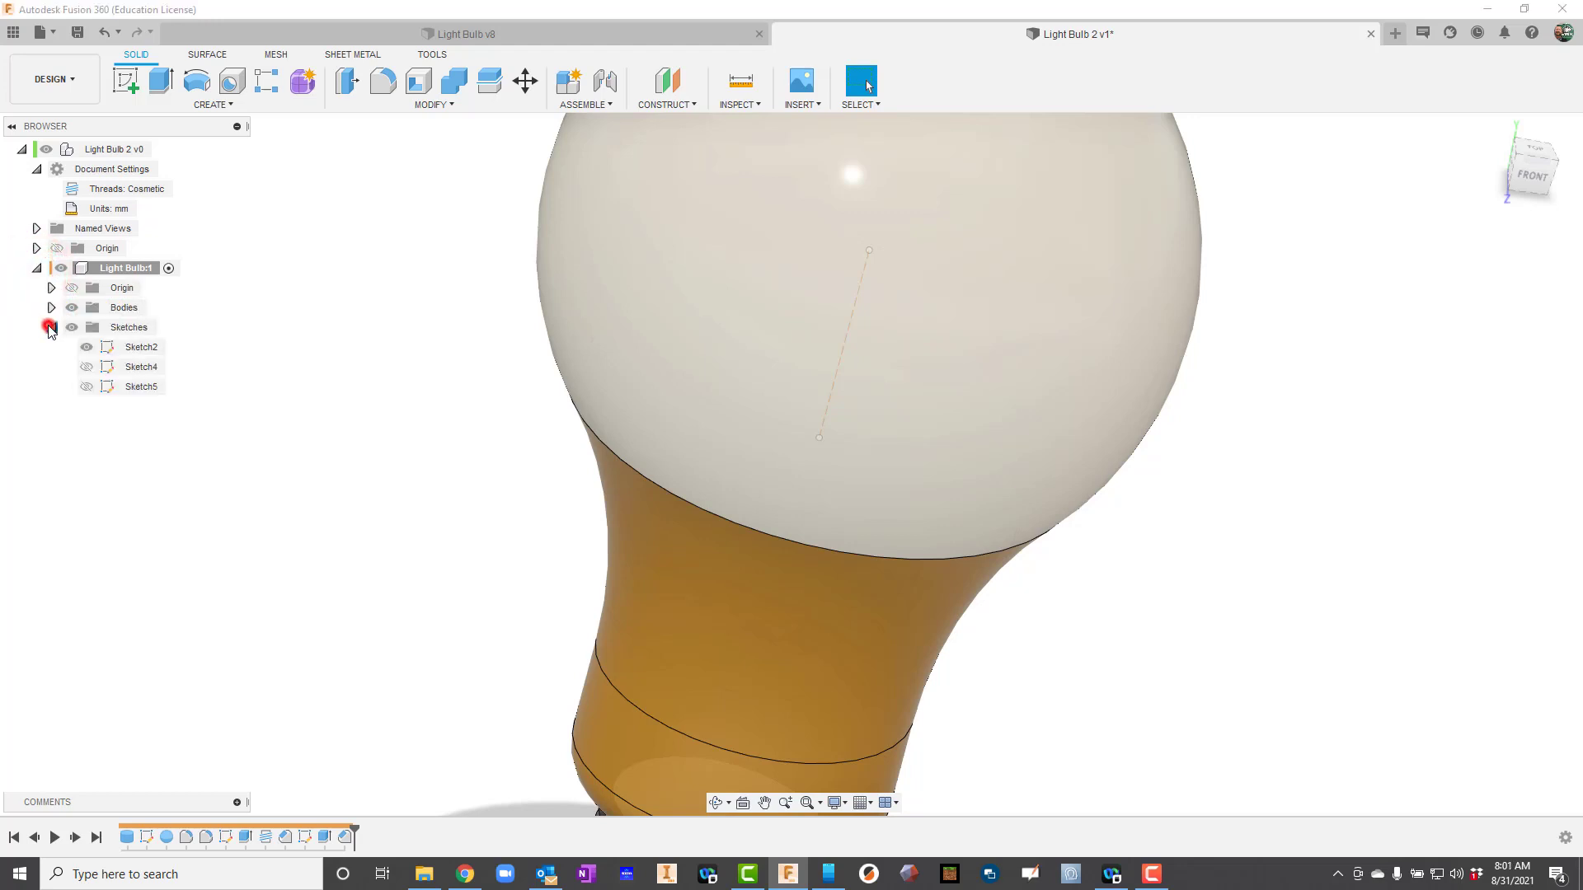
# Turn off visibility of Sketch2 and Sketch4, leaving both hidden.
pyautogui.click(98, 351)
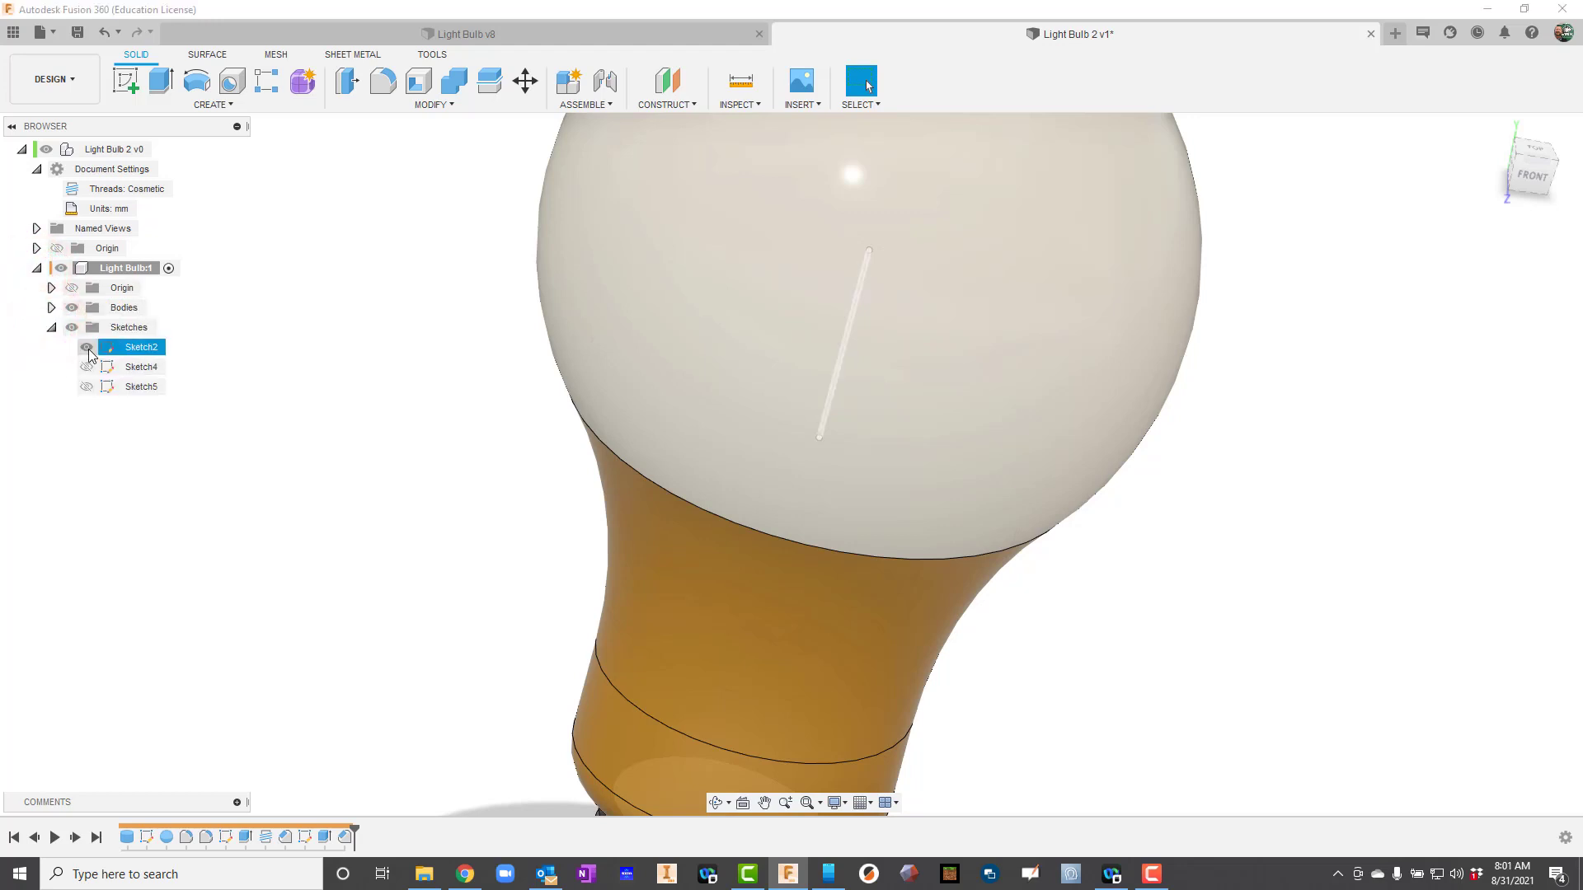
pyautogui.click(87, 350)
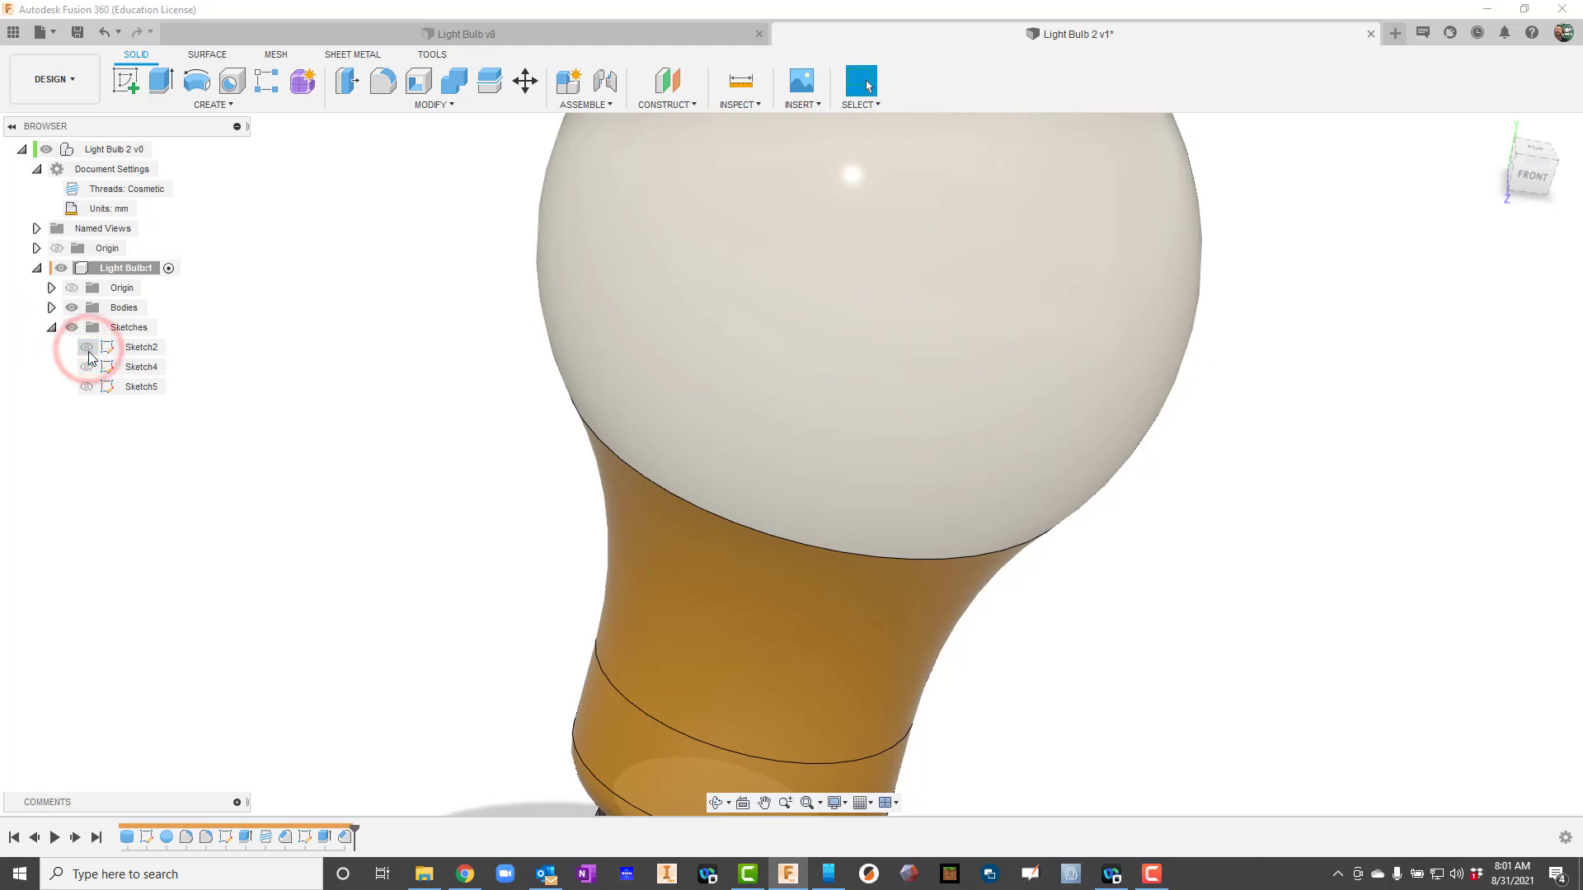
pyautogui.click(88, 364)
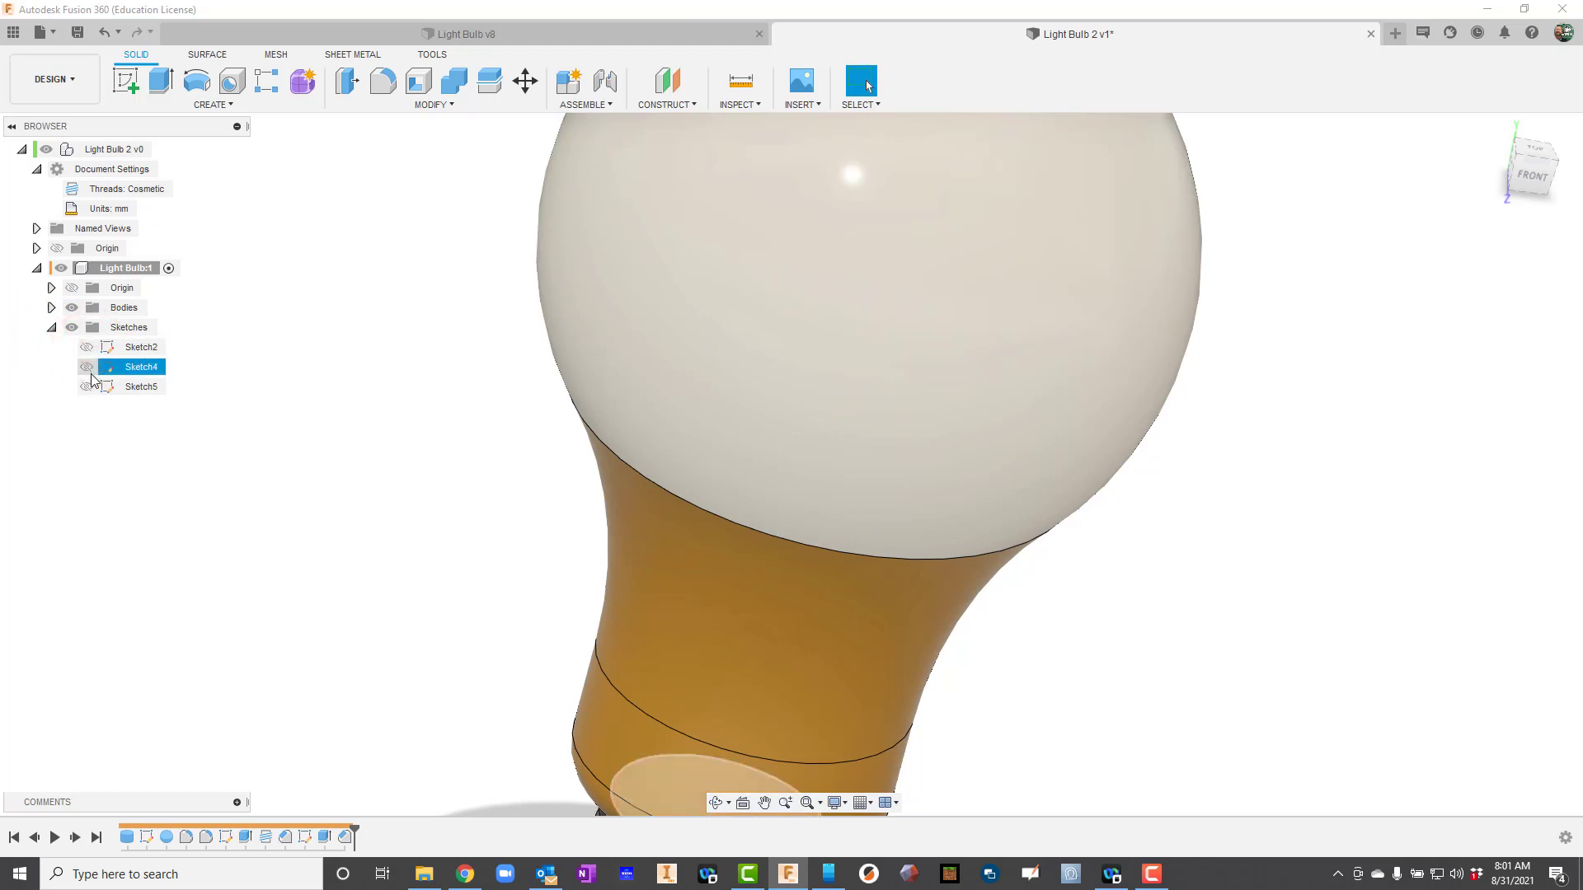
pyautogui.click(87, 366)
pyautogui.click(88, 347)
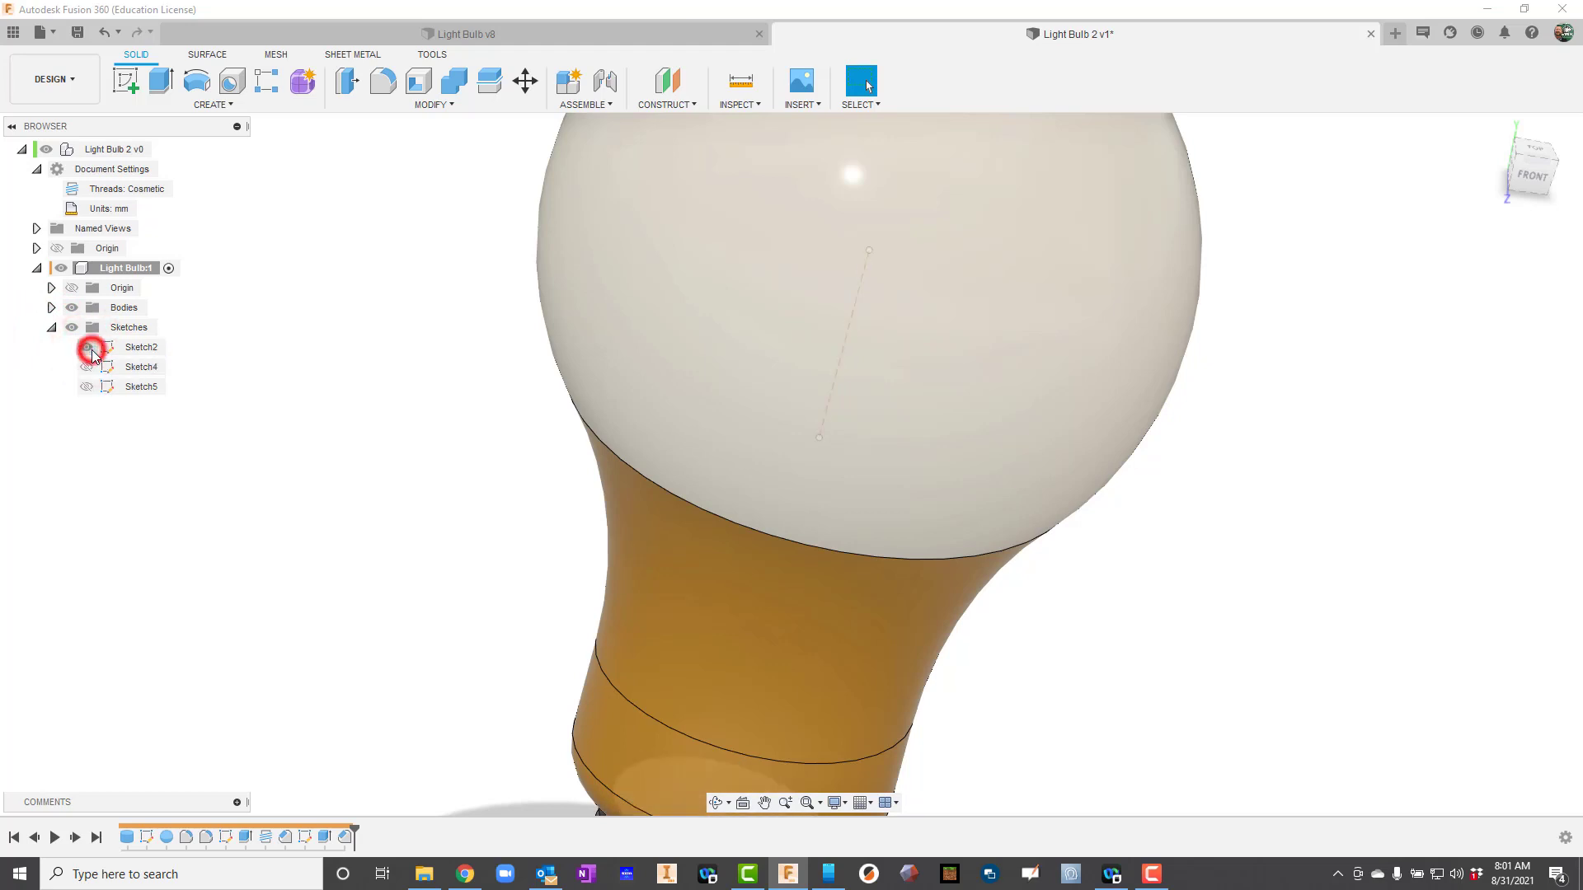
pyautogui.click(88, 347)
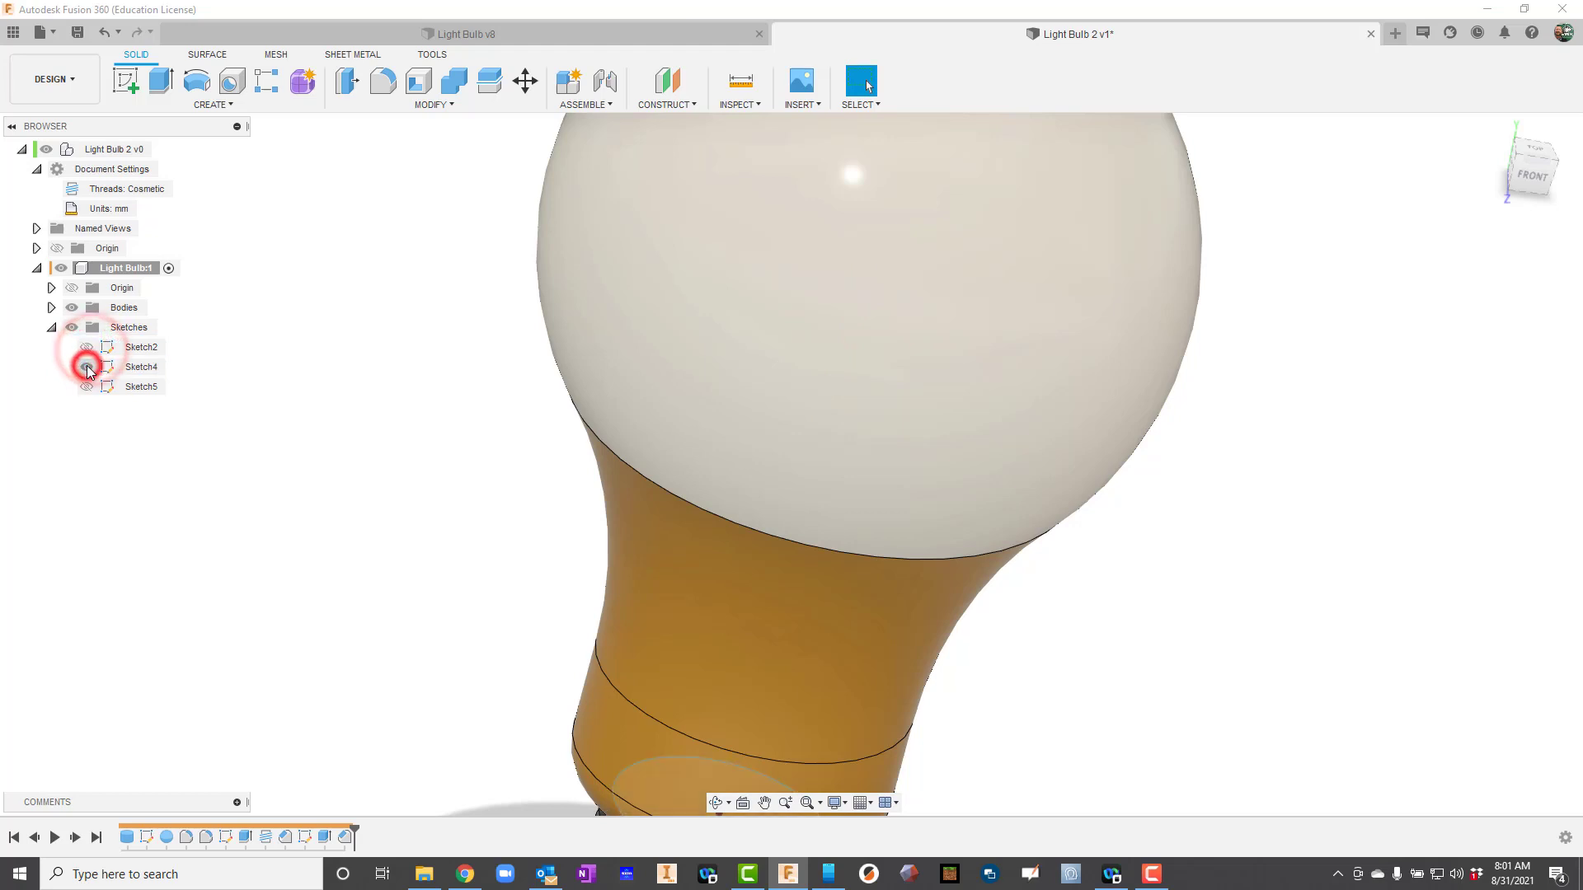
pyautogui.click(87, 348)
pyautogui.click(87, 347)
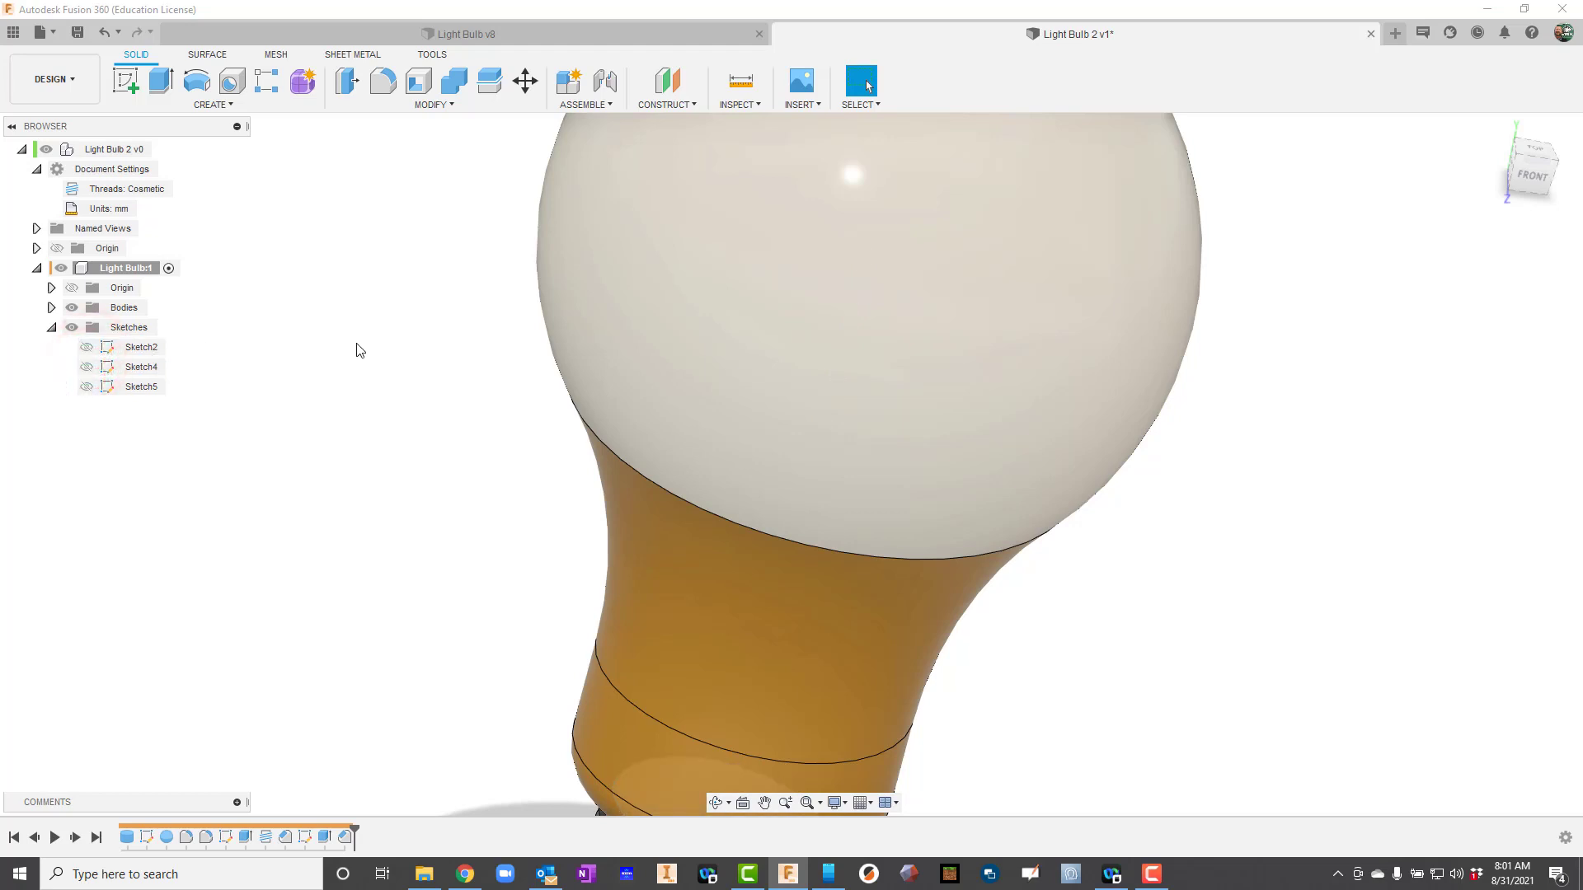